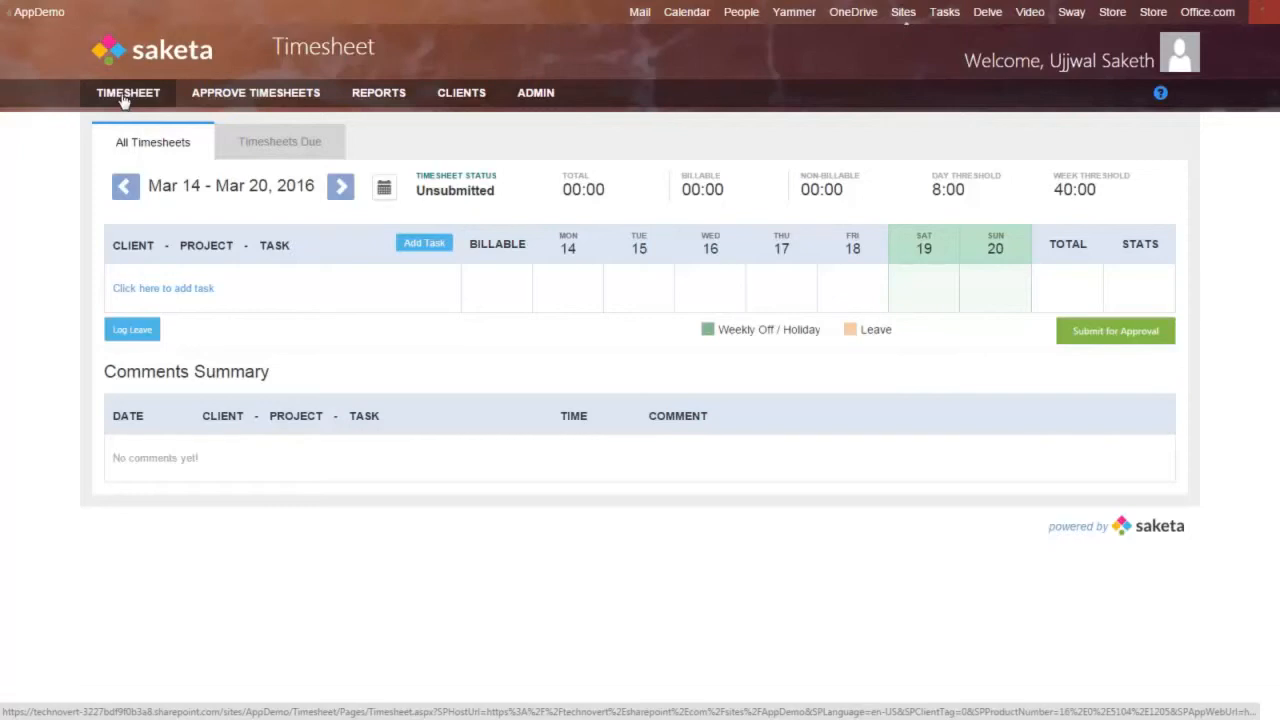
Step: Start a new client from the Clients list and name it Google
{"action": "mouse_move", "coordinate": [350, 88]}
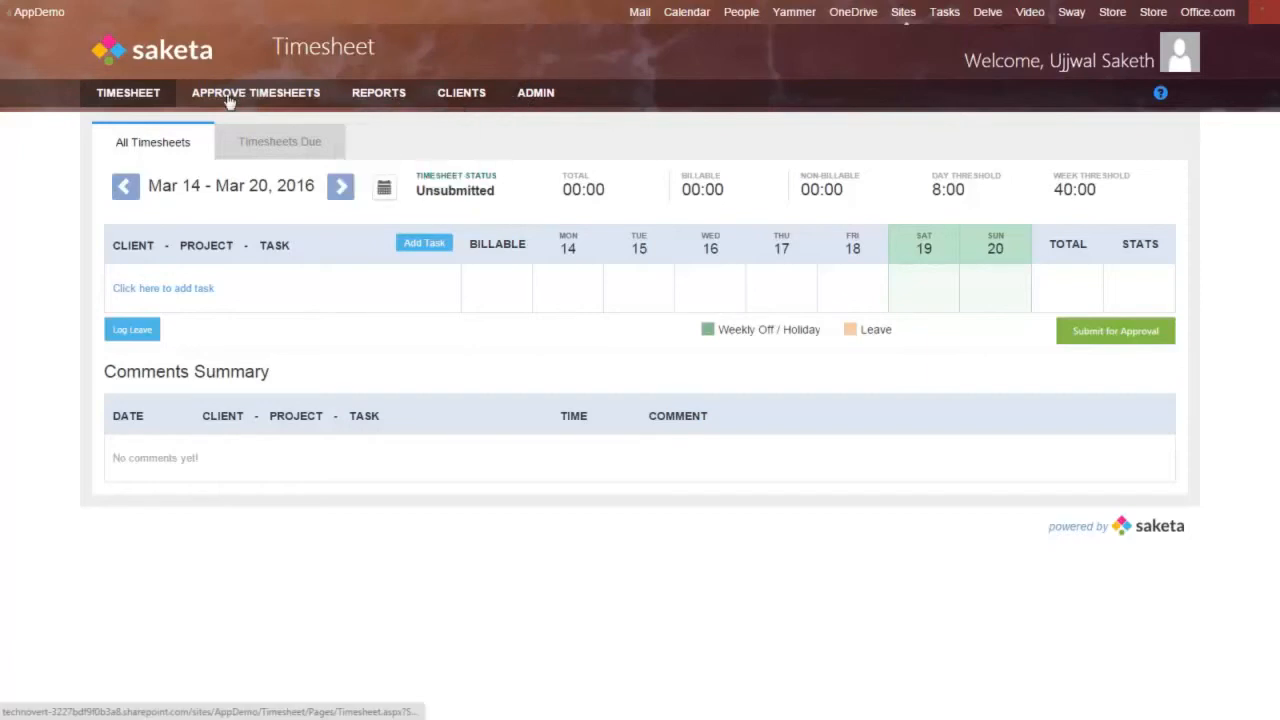
{"action": "left_click", "coordinate": [457, 94]}
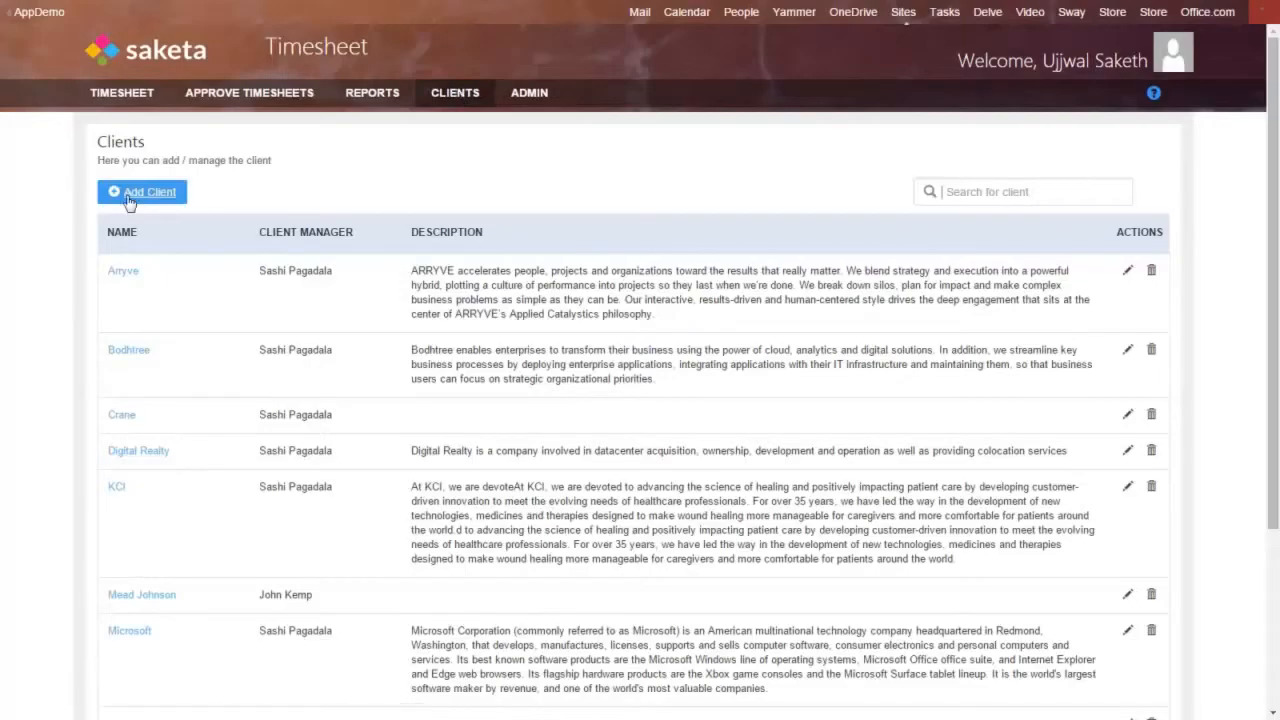
{"action": "left_click", "coordinate": [129, 200]}
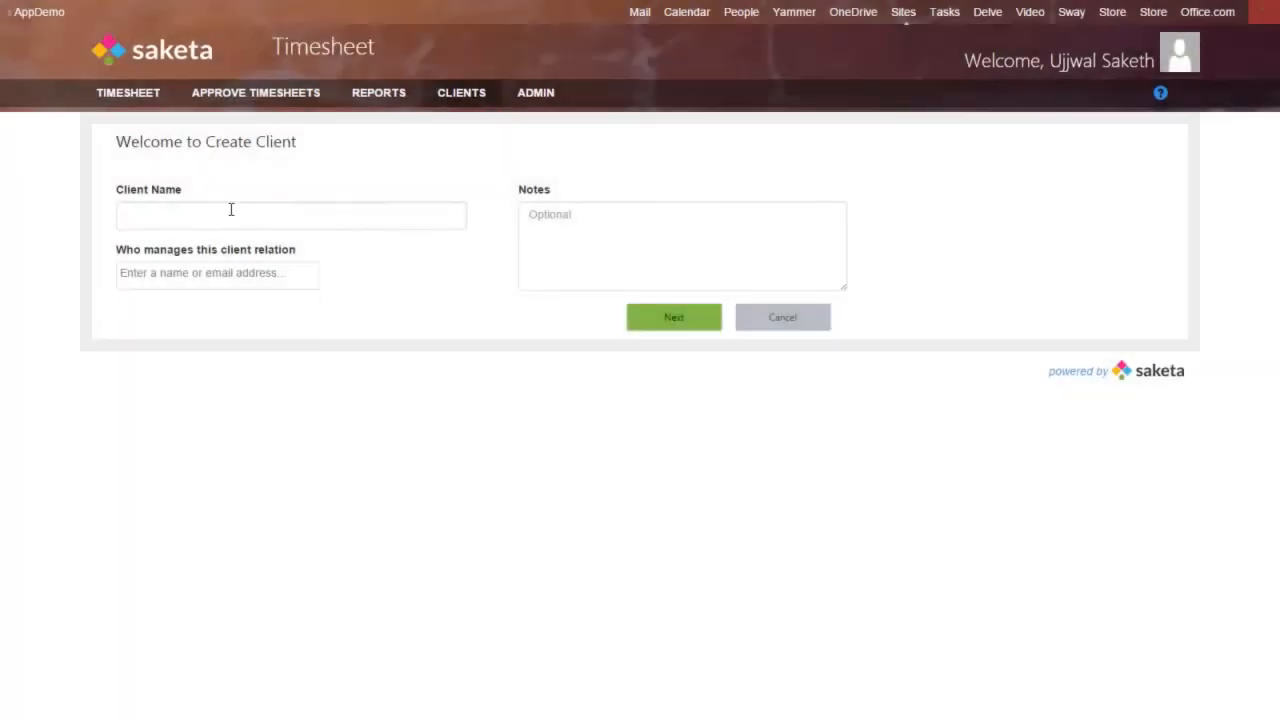
{"action": "left_click", "coordinate": [230, 209]}
{"action": "type", "text": "Google"}
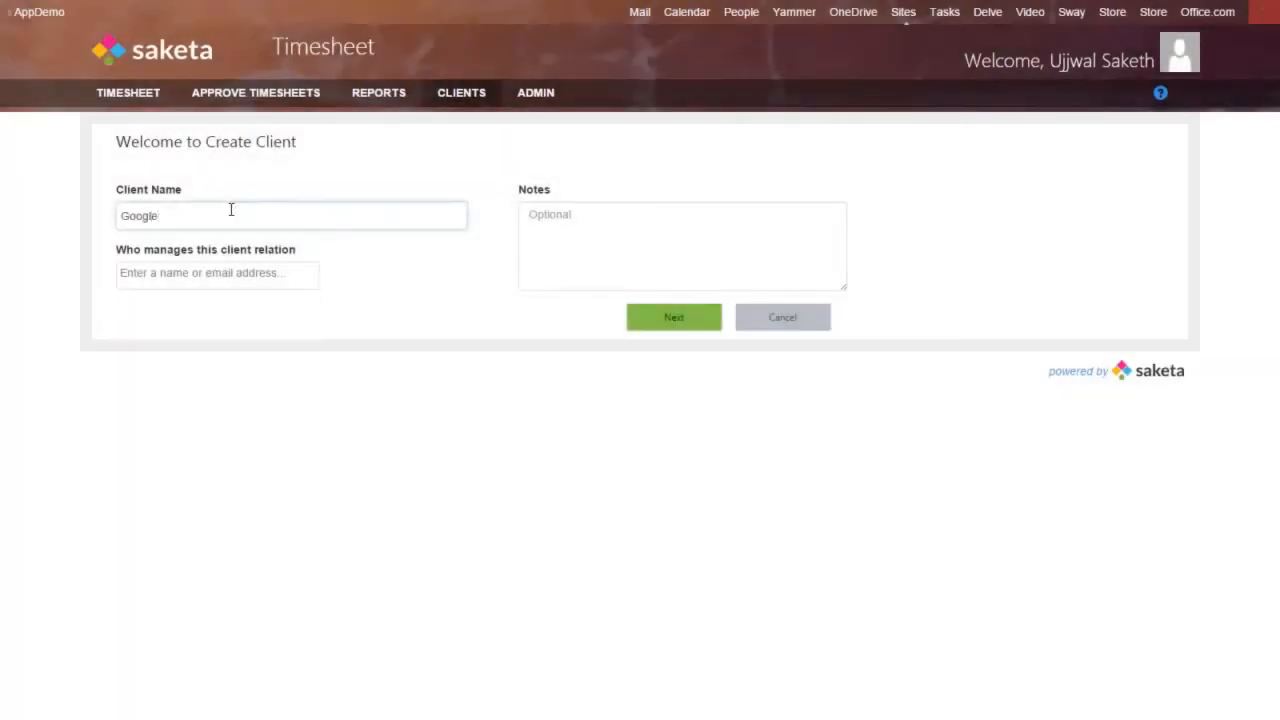
Step: Assign the person who manages the client relation and finish creating the client, skipping the resource roles
{"action": "left_click", "coordinate": [284, 288]}
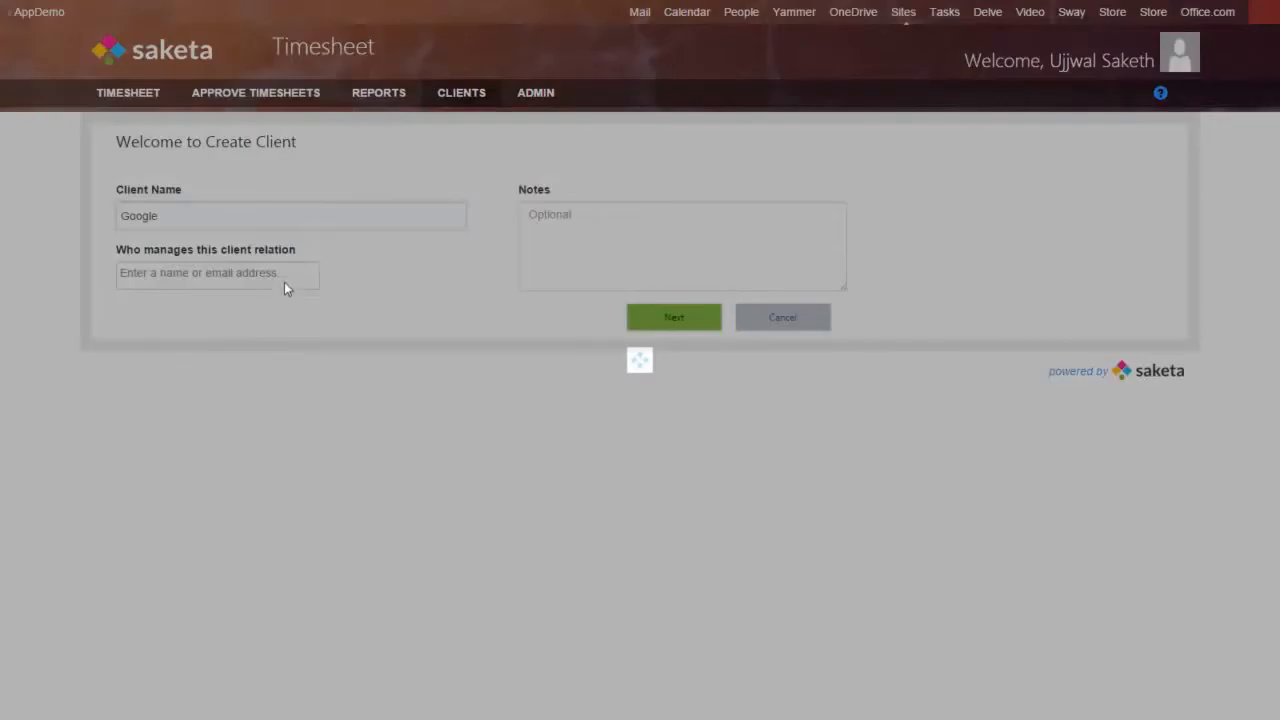
{"action": "type", "text": "ujjwa"}
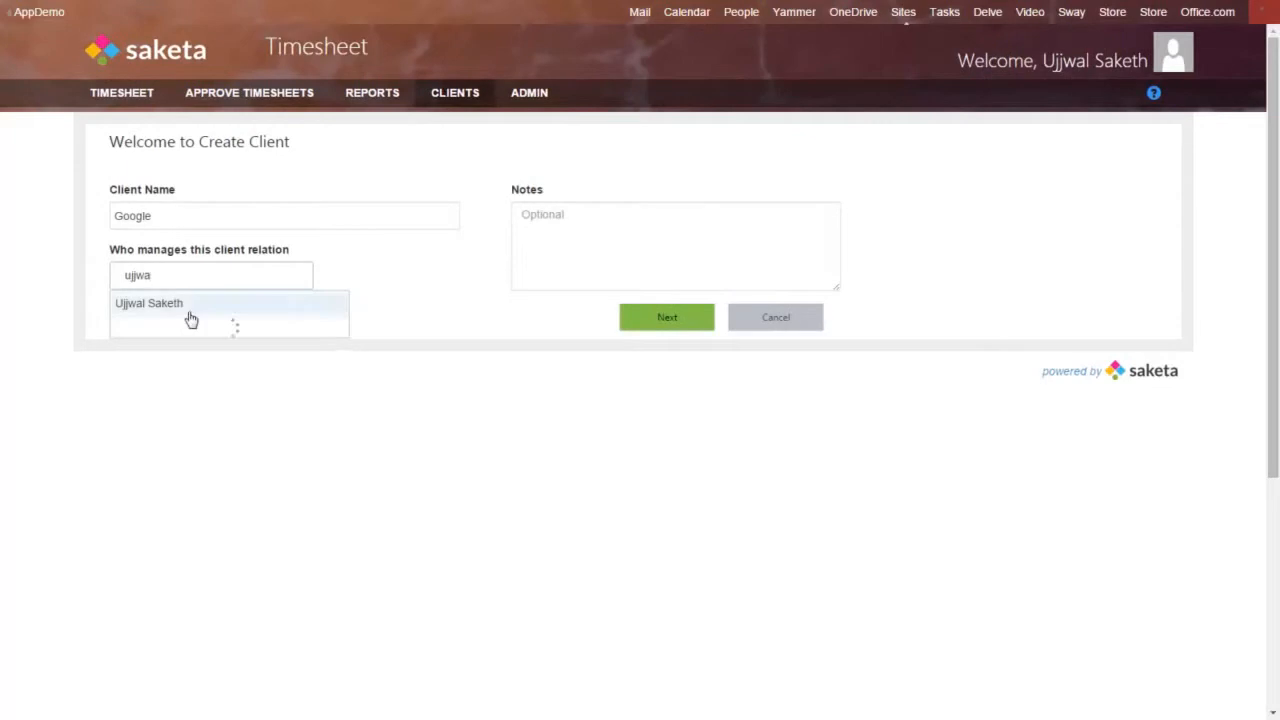
{"action": "left_click", "coordinate": [191, 319]}
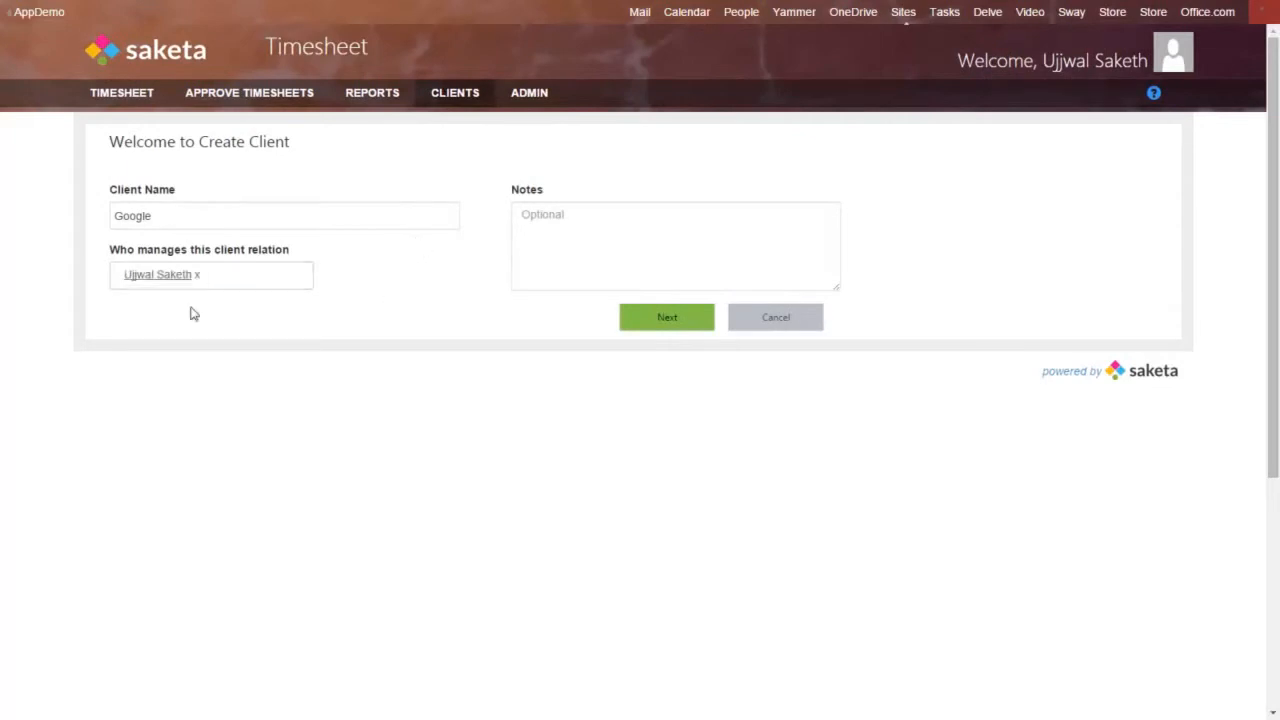
{"action": "left_click", "coordinate": [660, 318]}
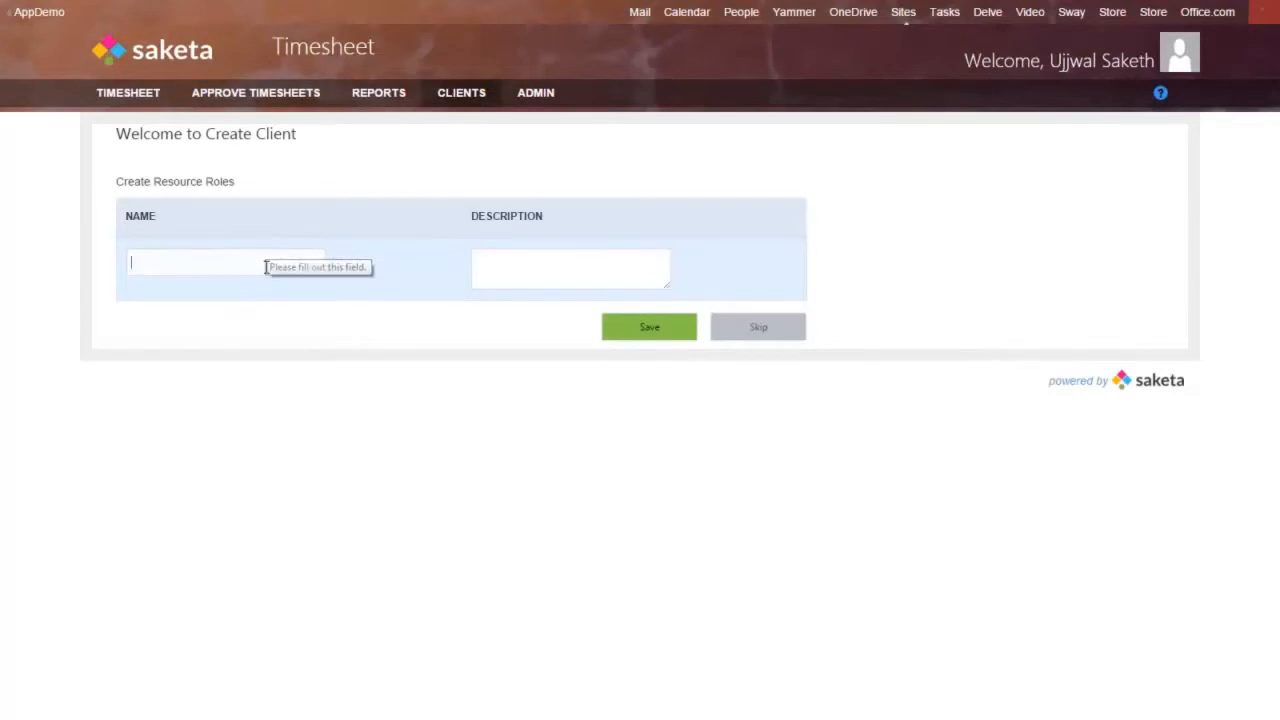
{"action": "left_click", "coordinate": [266, 267]}
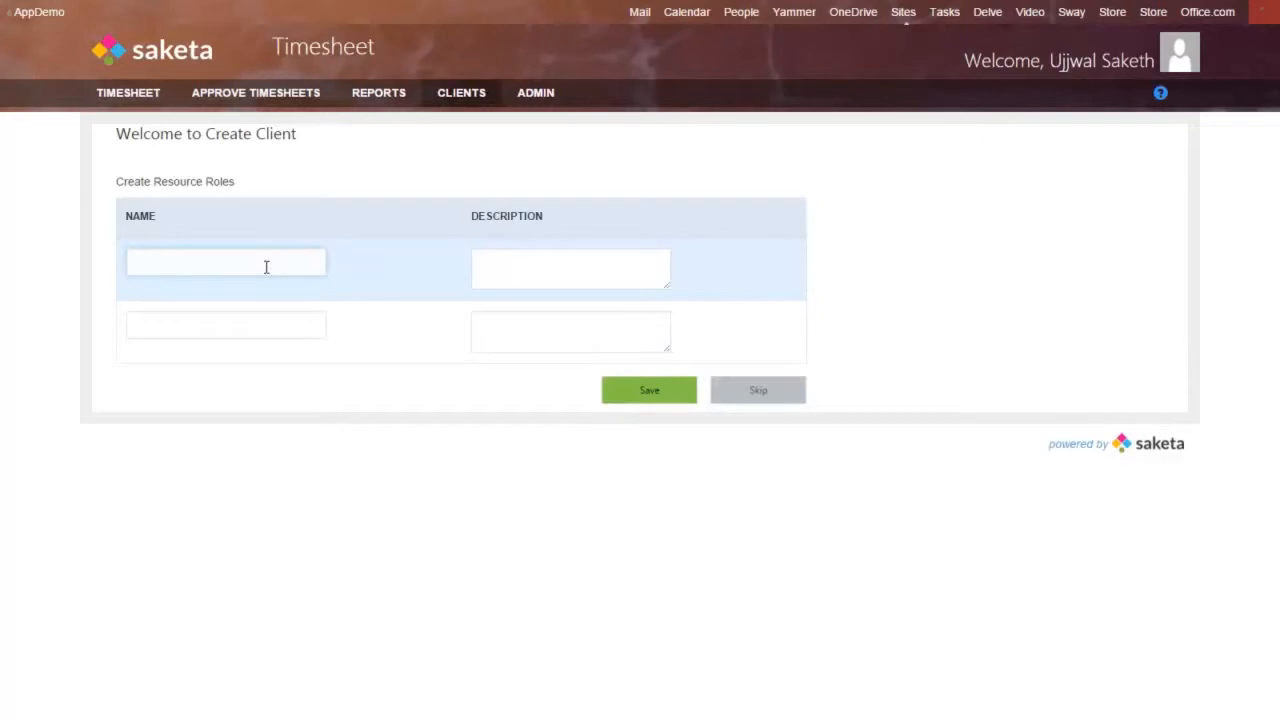
{"action": "left_click", "coordinate": [777, 406]}
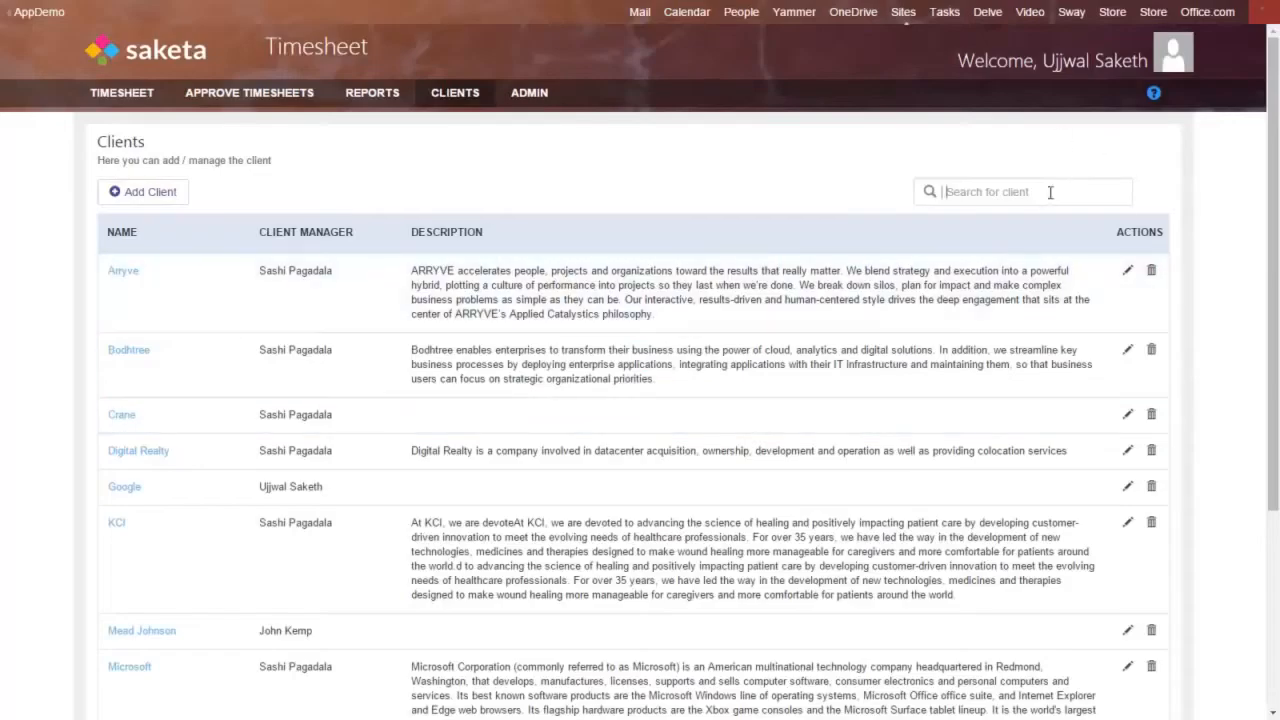
Step: Search the client list for "googl" and open the Google client
{"action": "left_click", "coordinate": [1050, 192]}
{"action": "type", "text": "googl"}
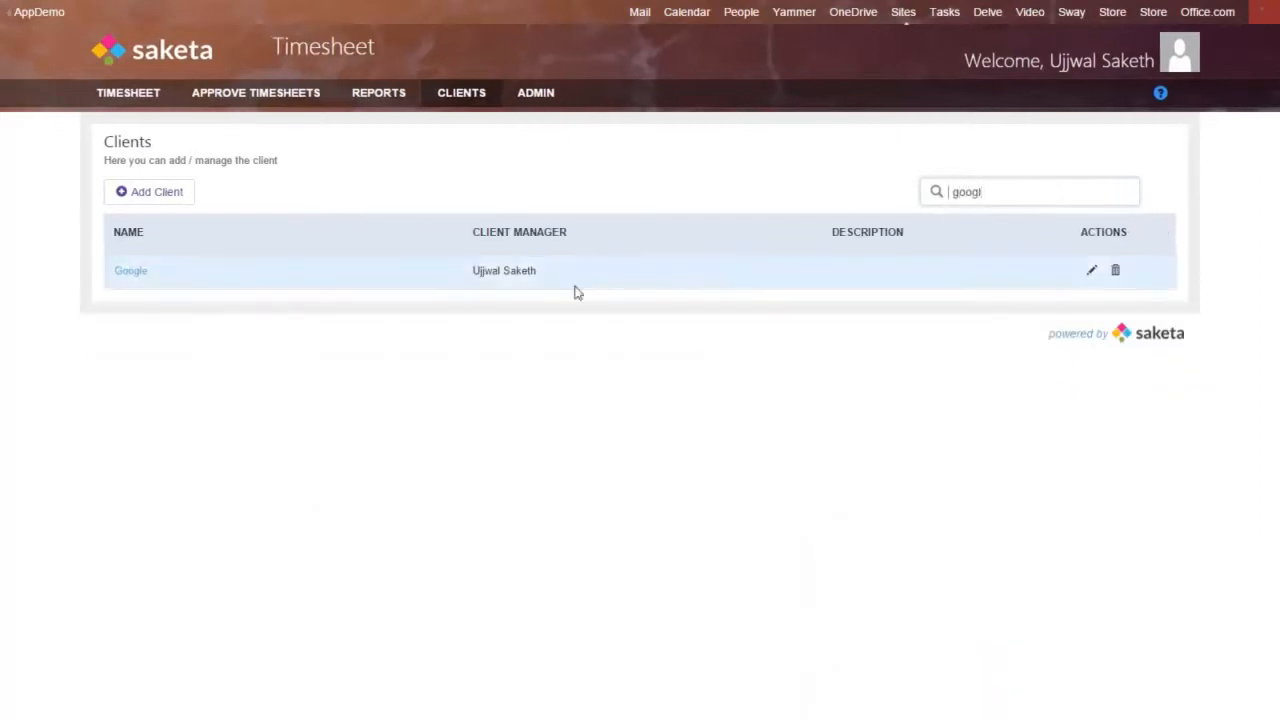
{"action": "left_click", "coordinate": [124, 272]}
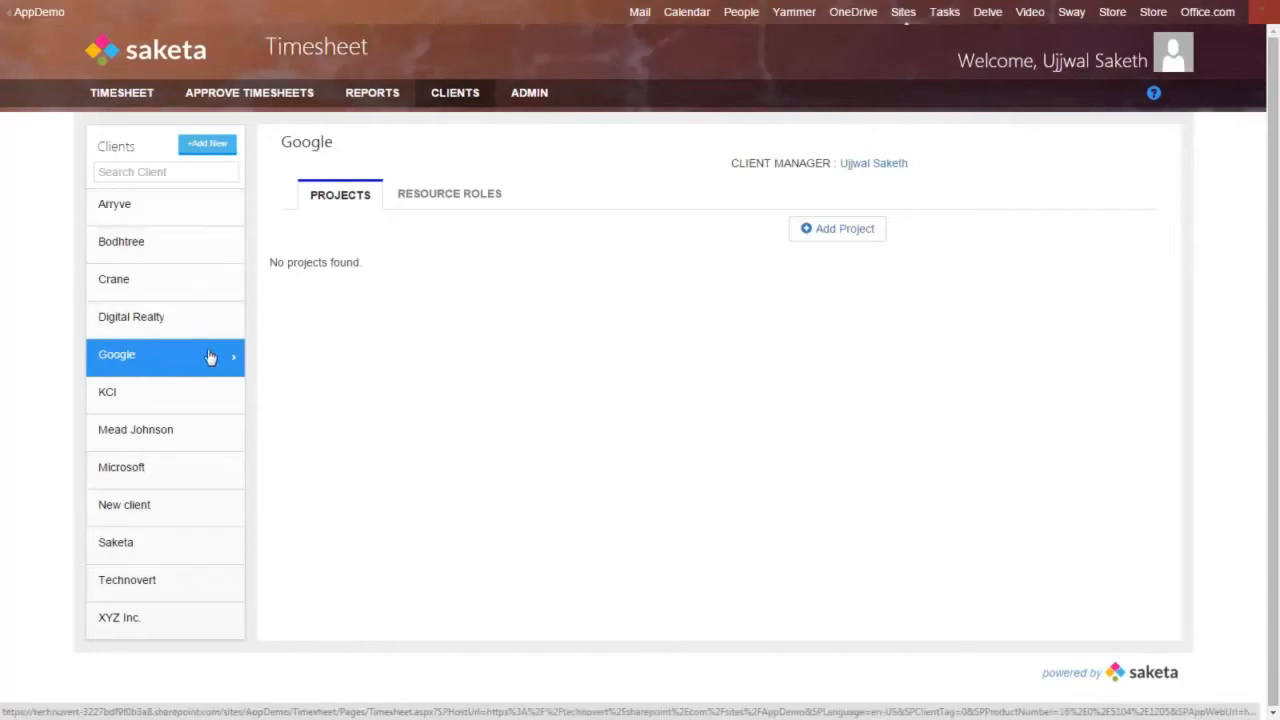
Step: Review the Google client's resource roles and projects
{"action": "left_click", "coordinate": [436, 196]}
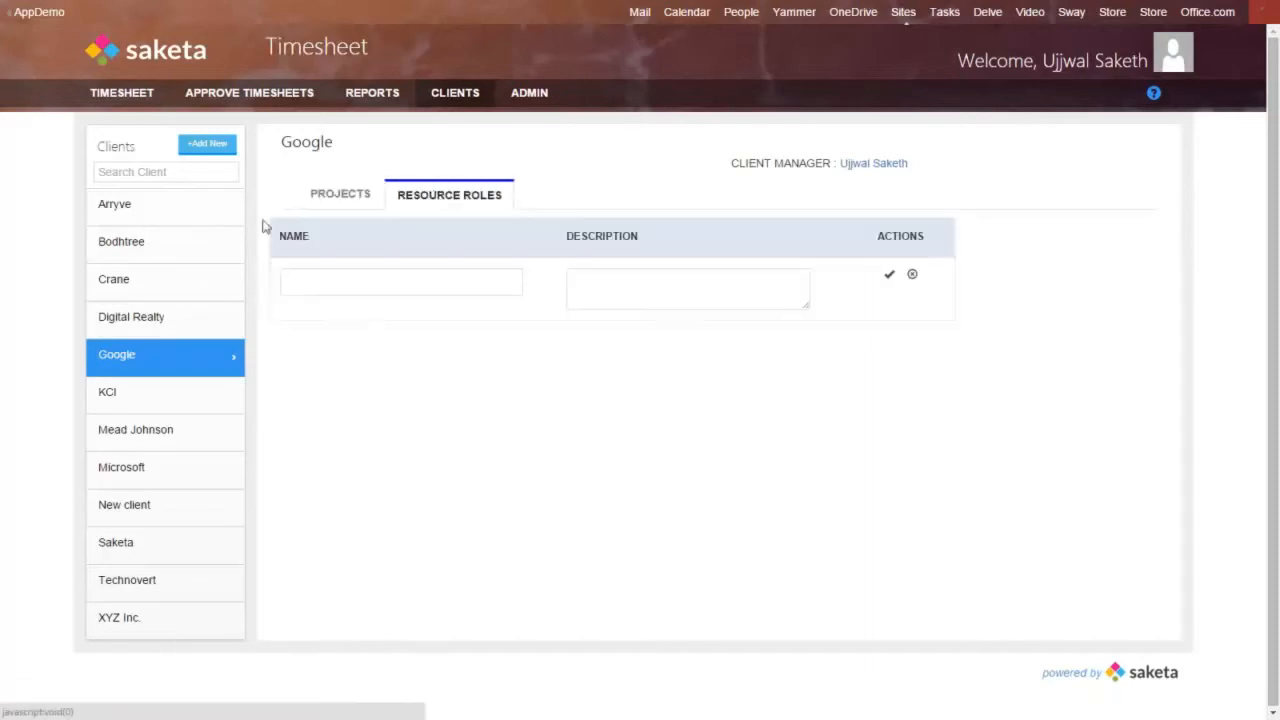
{"action": "left_click", "coordinate": [327, 205]}
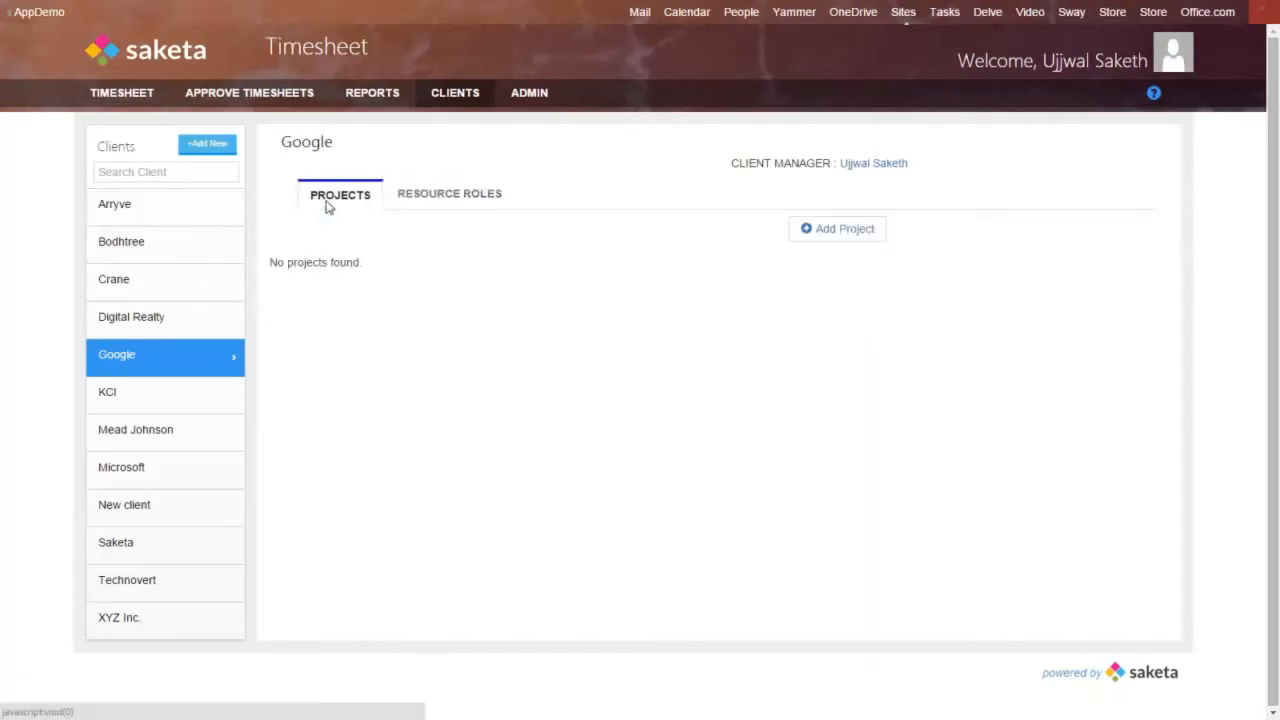
{"action": "left_click", "coordinate": [419, 195]}
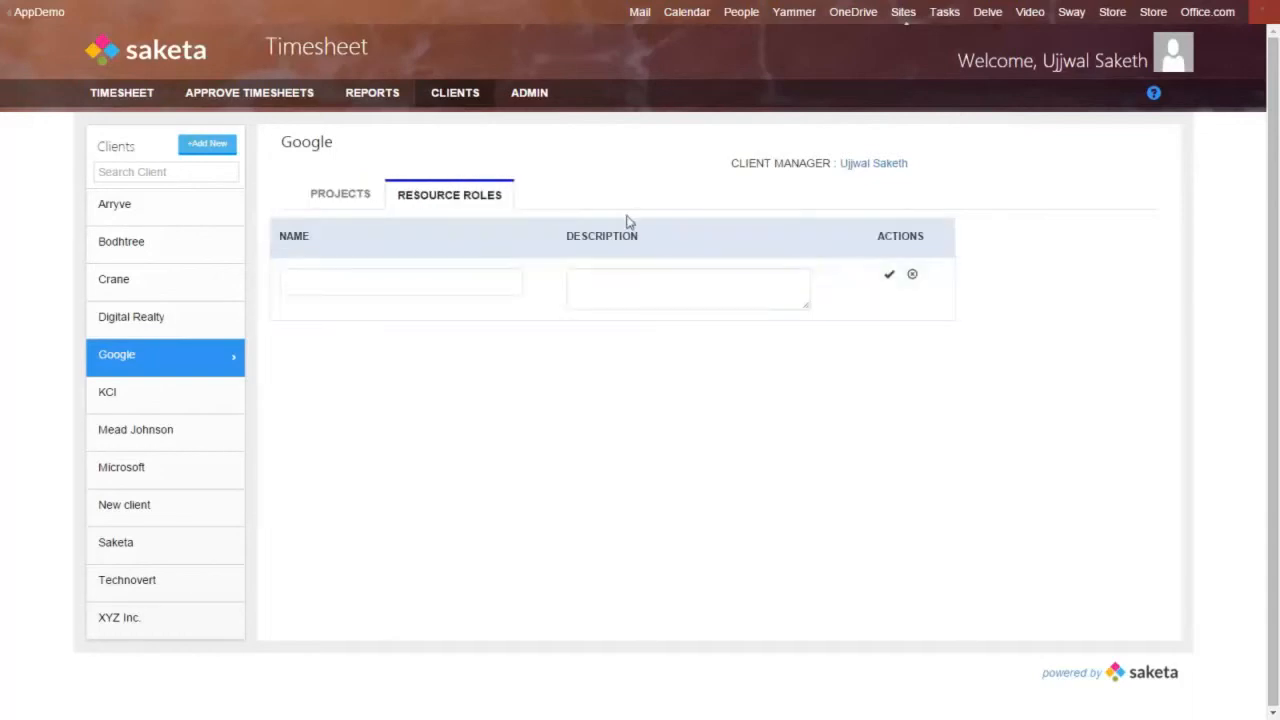
{"action": "left_click", "coordinate": [316, 200]}
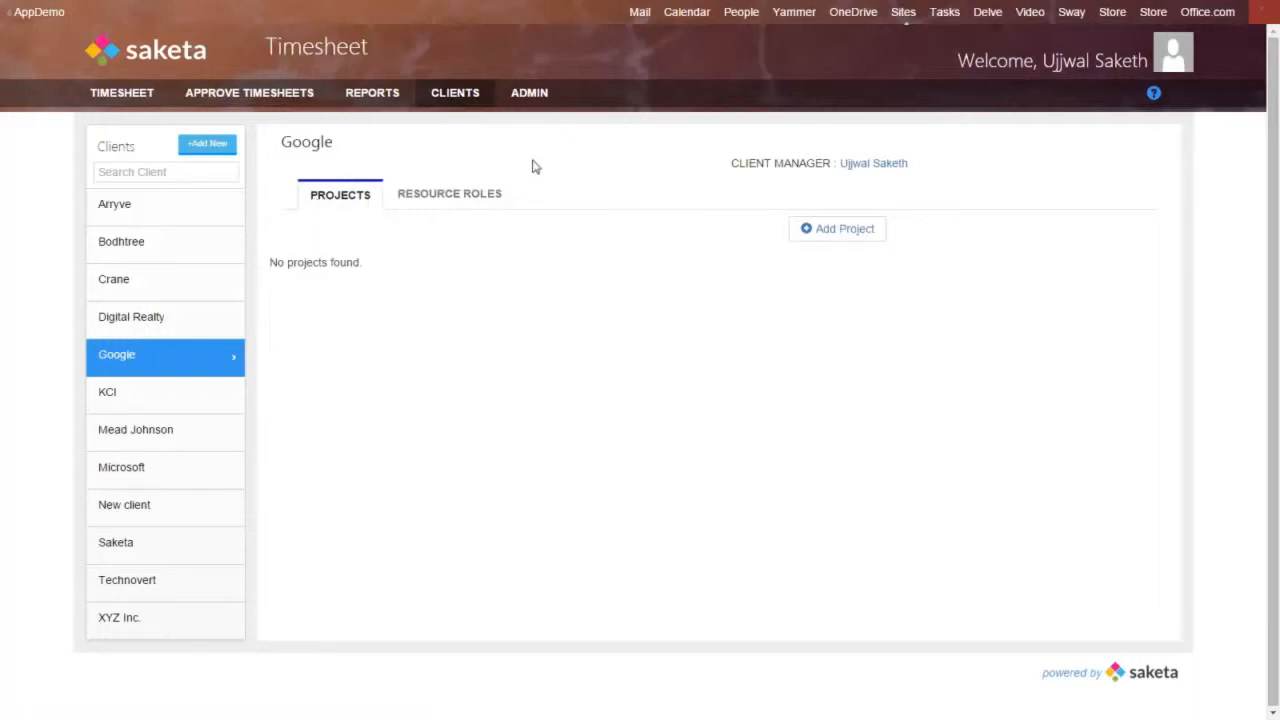
{"action": "left_click", "coordinate": [452, 208]}
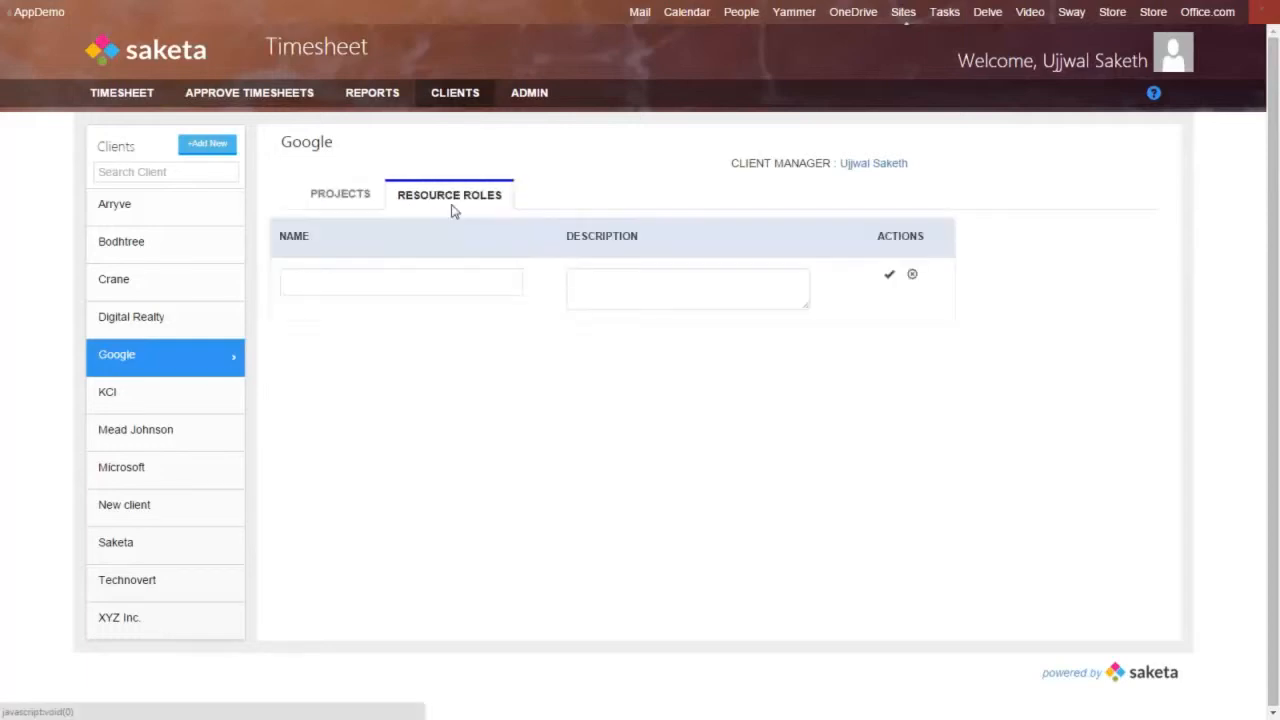
{"action": "left_click", "coordinate": [343, 208]}
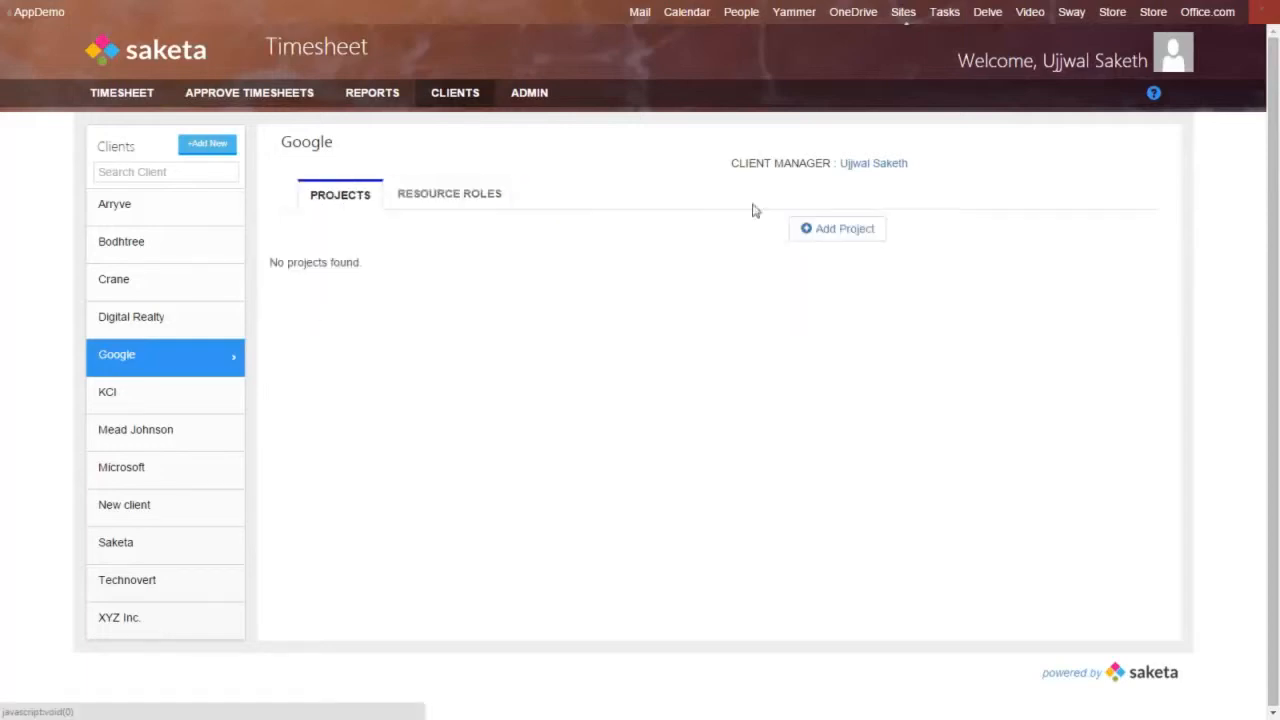
Step: Start a new project for the Google client and name it Driverless car
{"action": "left_click", "coordinate": [815, 231]}
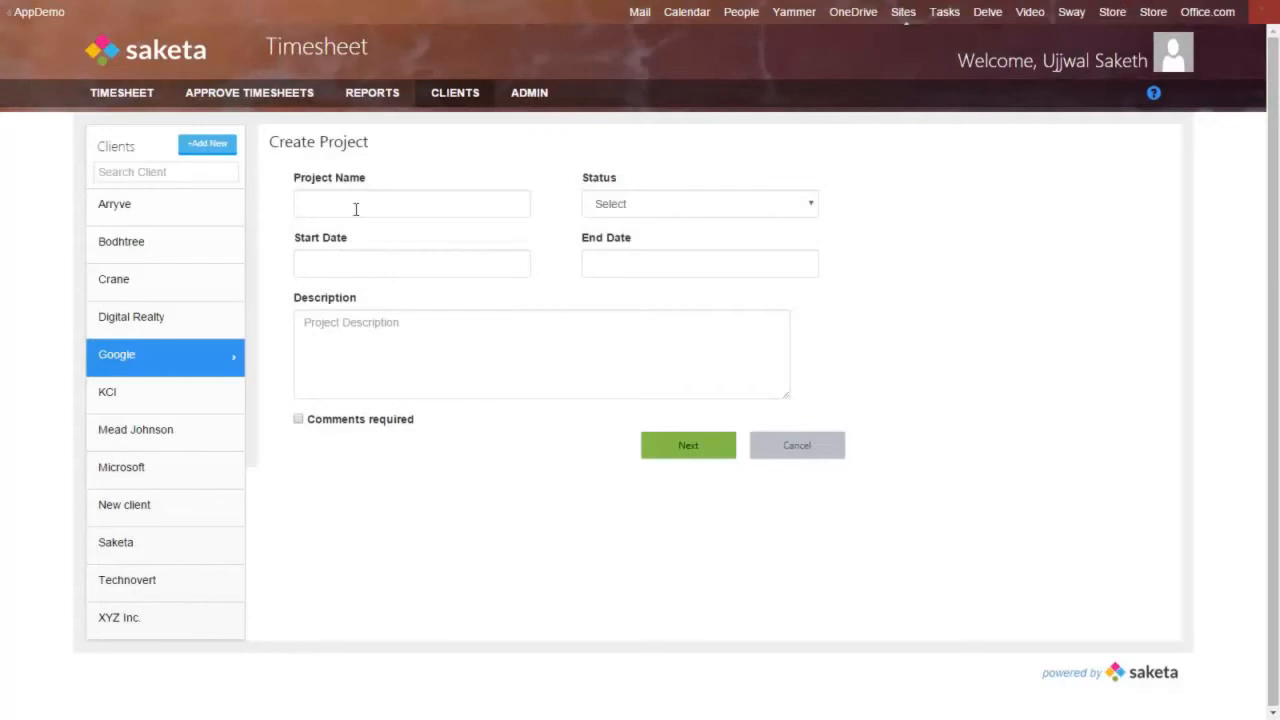
{"action": "left_click", "coordinate": [355, 208]}
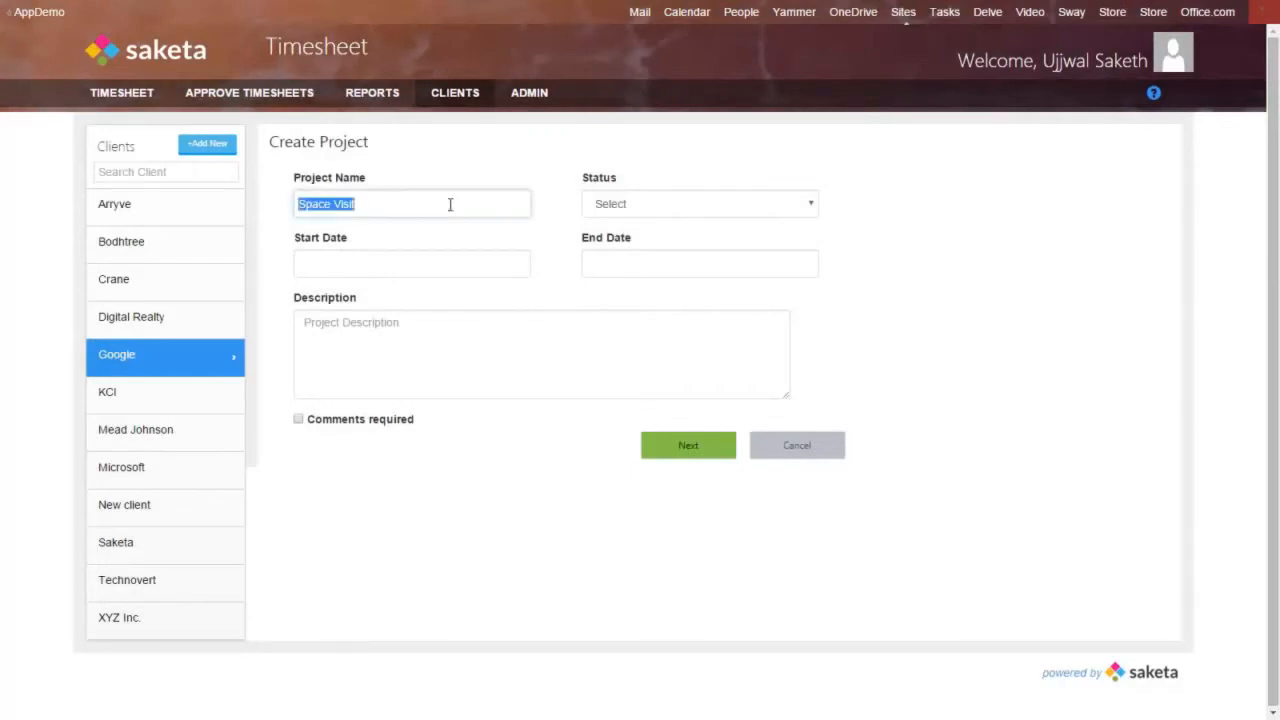
{"action": "type", "text": "Driverle"}
{"action": "key", "text": "BackSpace"}
{"action": "type", "text": "less car"}
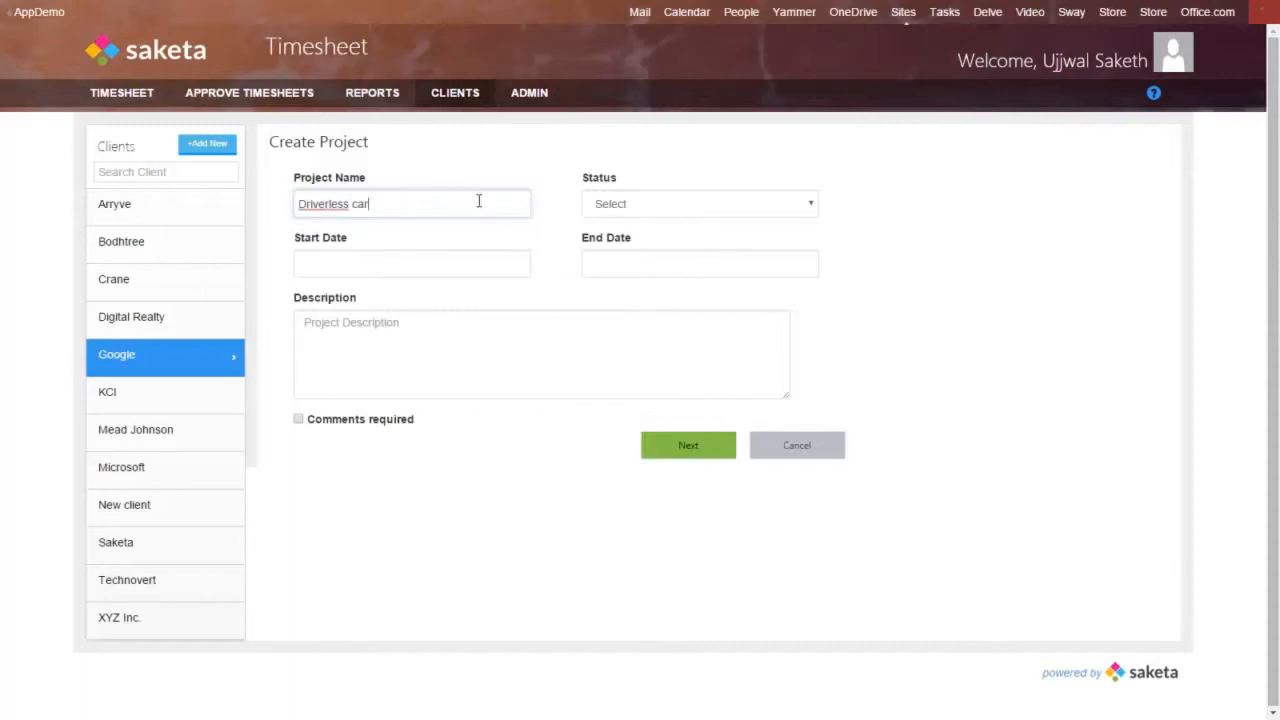
Step: Set the project's status to In Progress and its start date to 03/01/2016
{"action": "left_click", "coordinate": [694, 207]}
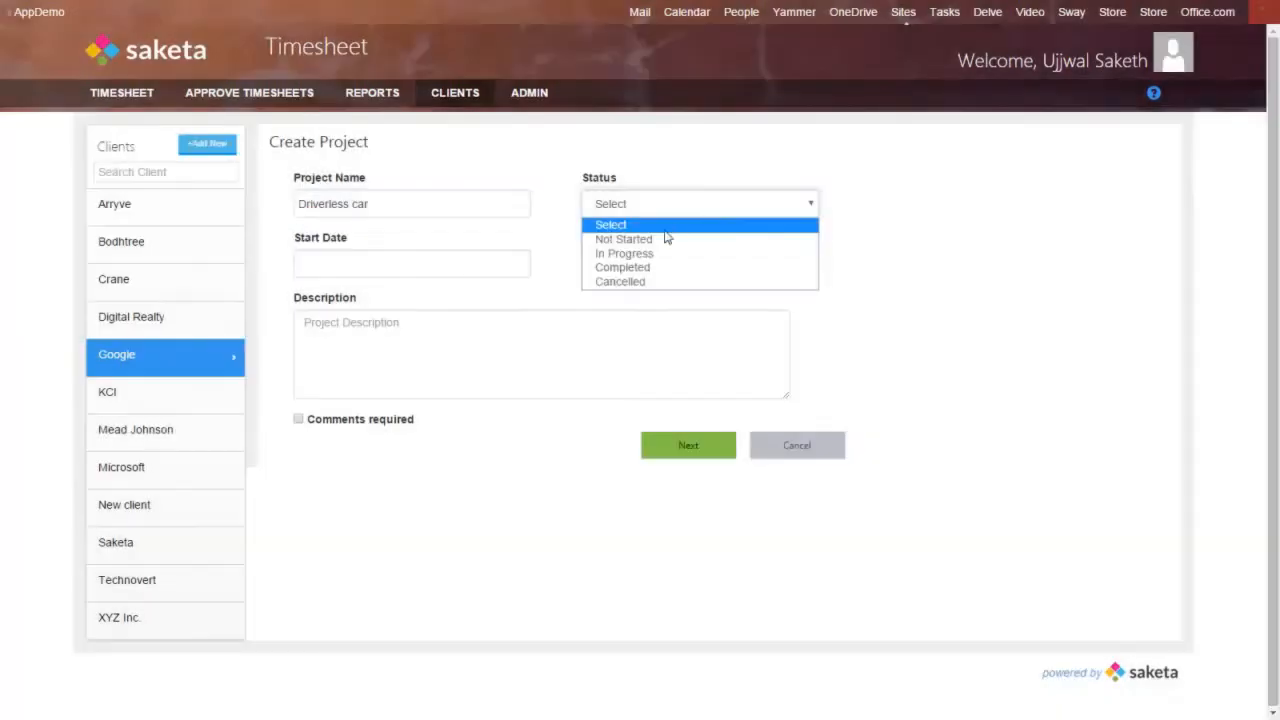
{"action": "left_click", "coordinate": [660, 240]}
{"action": "left_click", "coordinate": [661, 212]}
{"action": "left_click", "coordinate": [637, 251]}
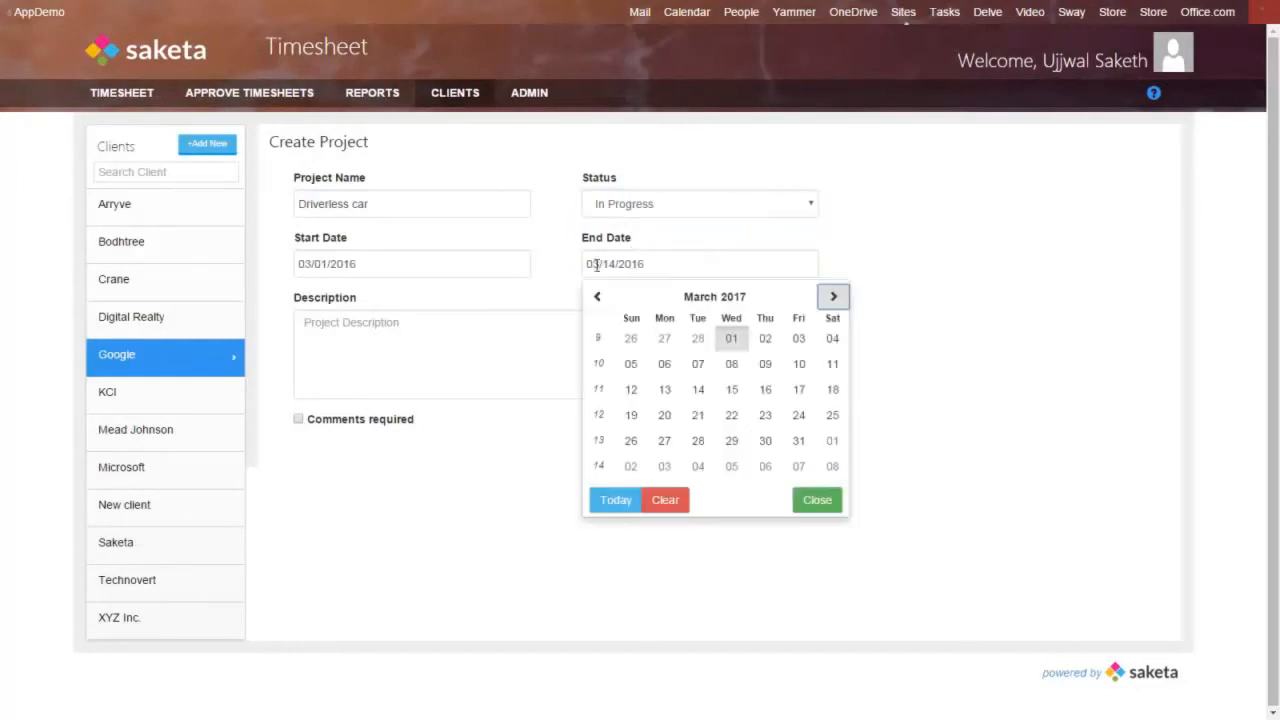
{"action": "left_click", "coordinate": [552, 260]}
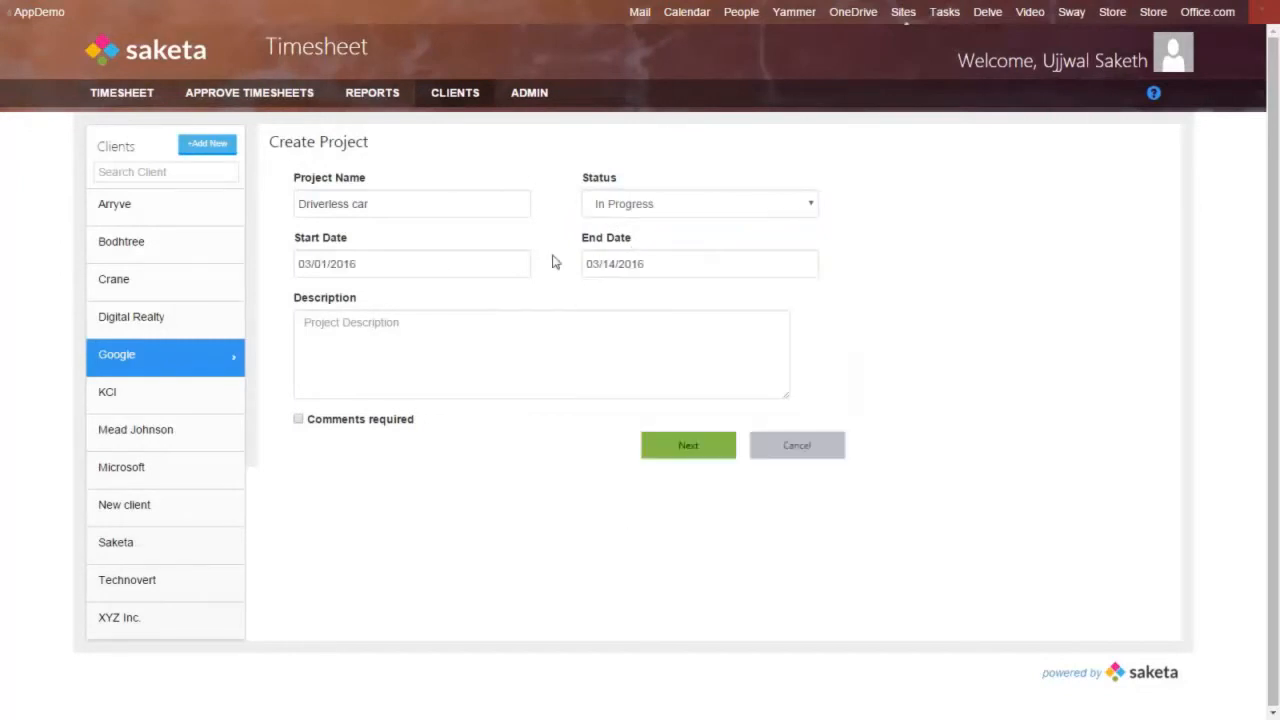
{"action": "left_click", "coordinate": [472, 271]}
Step: Set the project's end date to 03/01/2020 and continue to the project managers
{"action": "left_click", "coordinate": [694, 259]}
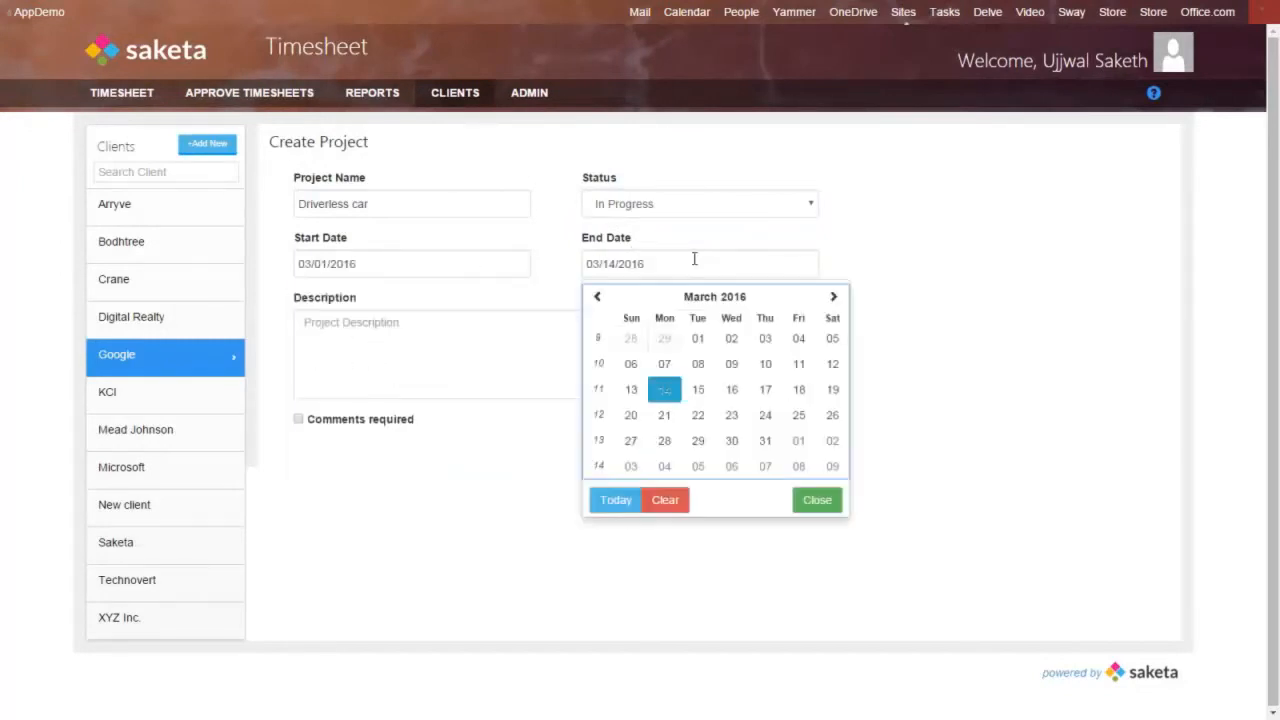
{"action": "left_click", "coordinate": [703, 300]}
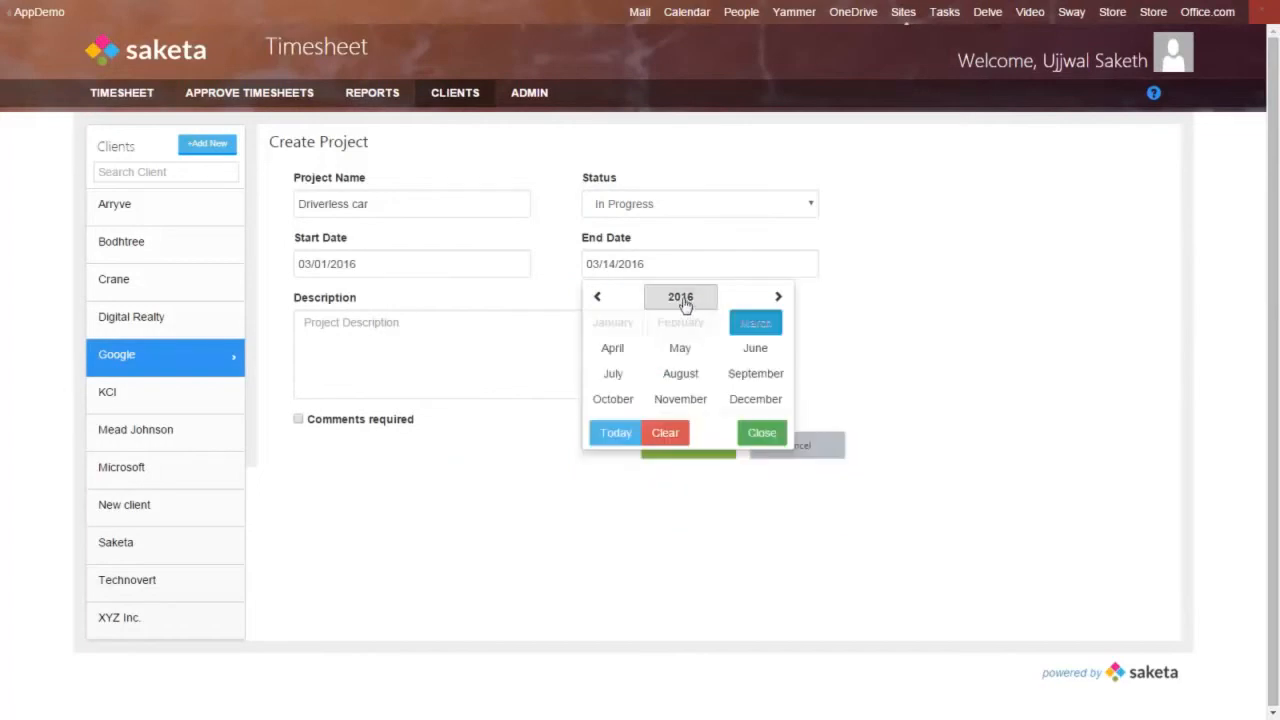
{"action": "left_click", "coordinate": [682, 297]}
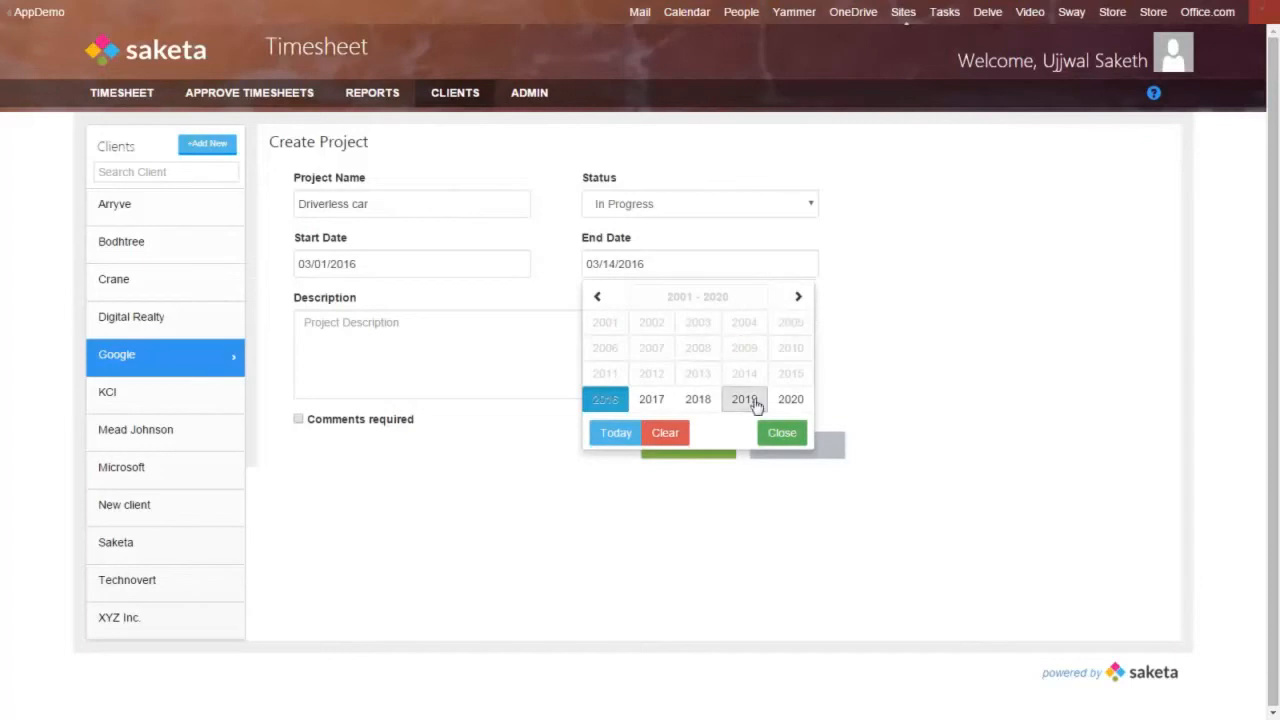
{"action": "left_click", "coordinate": [791, 400]}
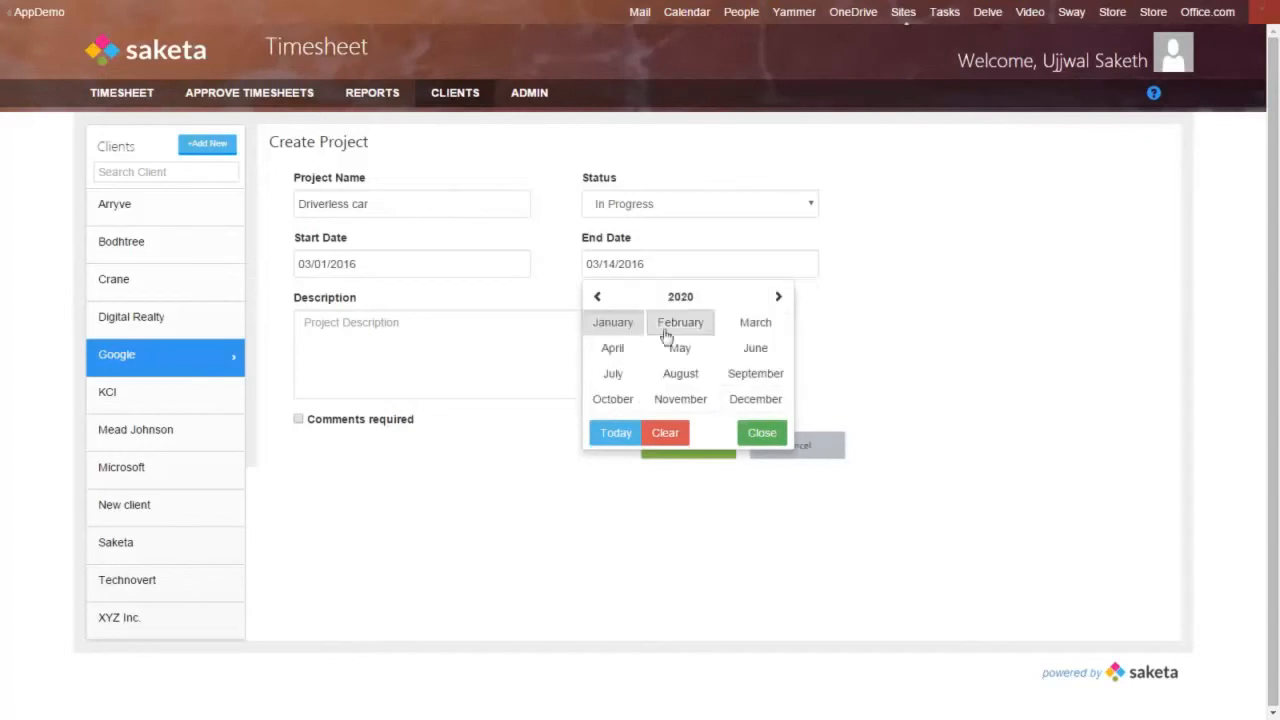
{"action": "left_click", "coordinate": [735, 330]}
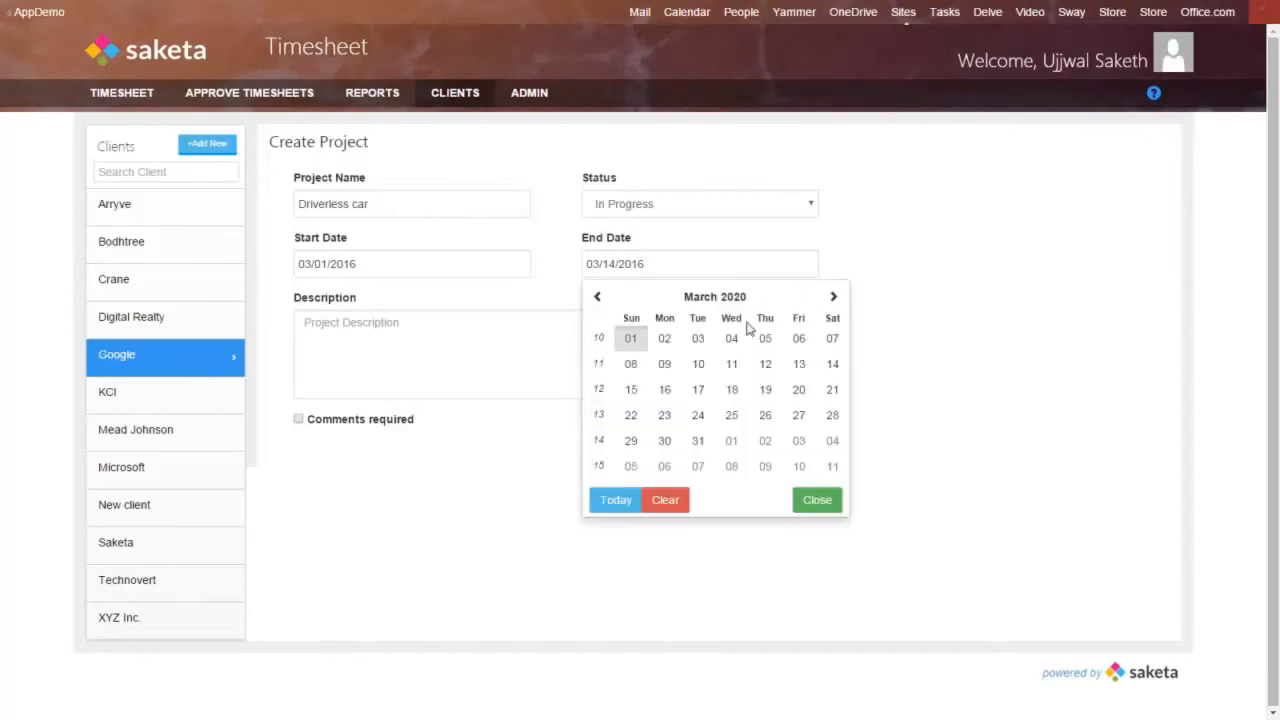
{"action": "left_click", "coordinate": [634, 334]}
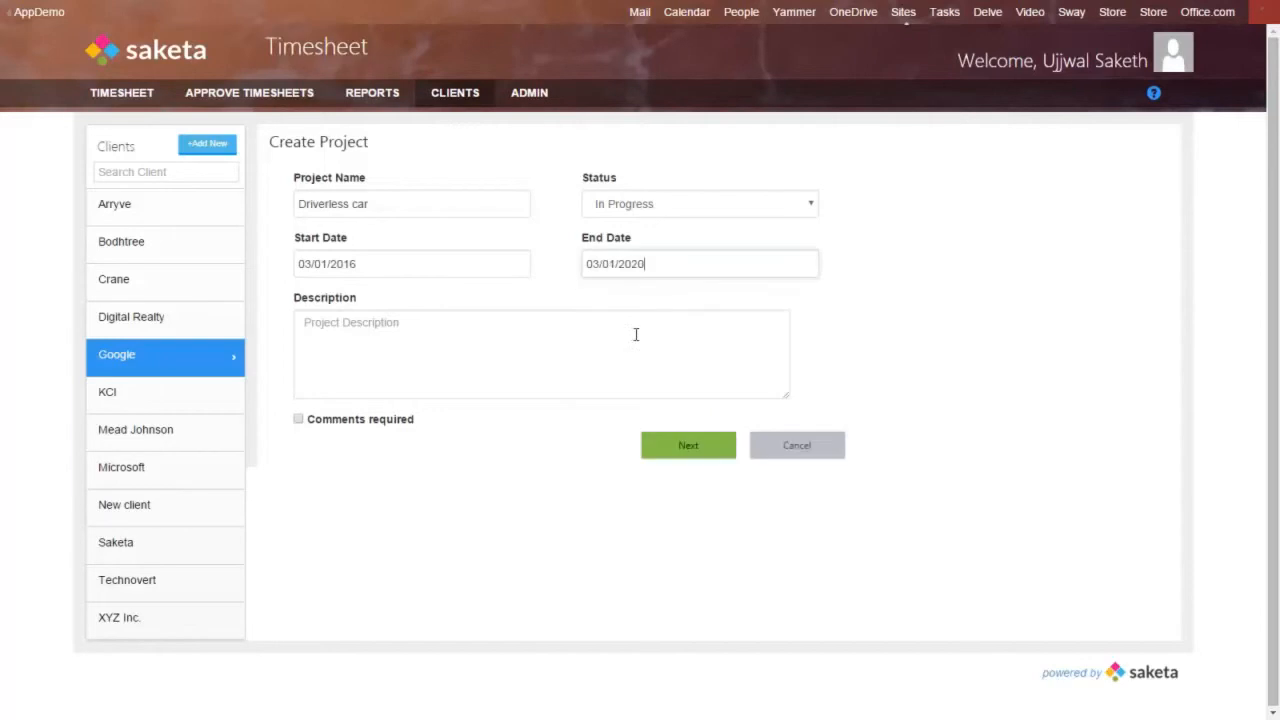
{"action": "left_click", "coordinate": [698, 455]}
{"action": "left_click", "coordinate": [697, 449]}
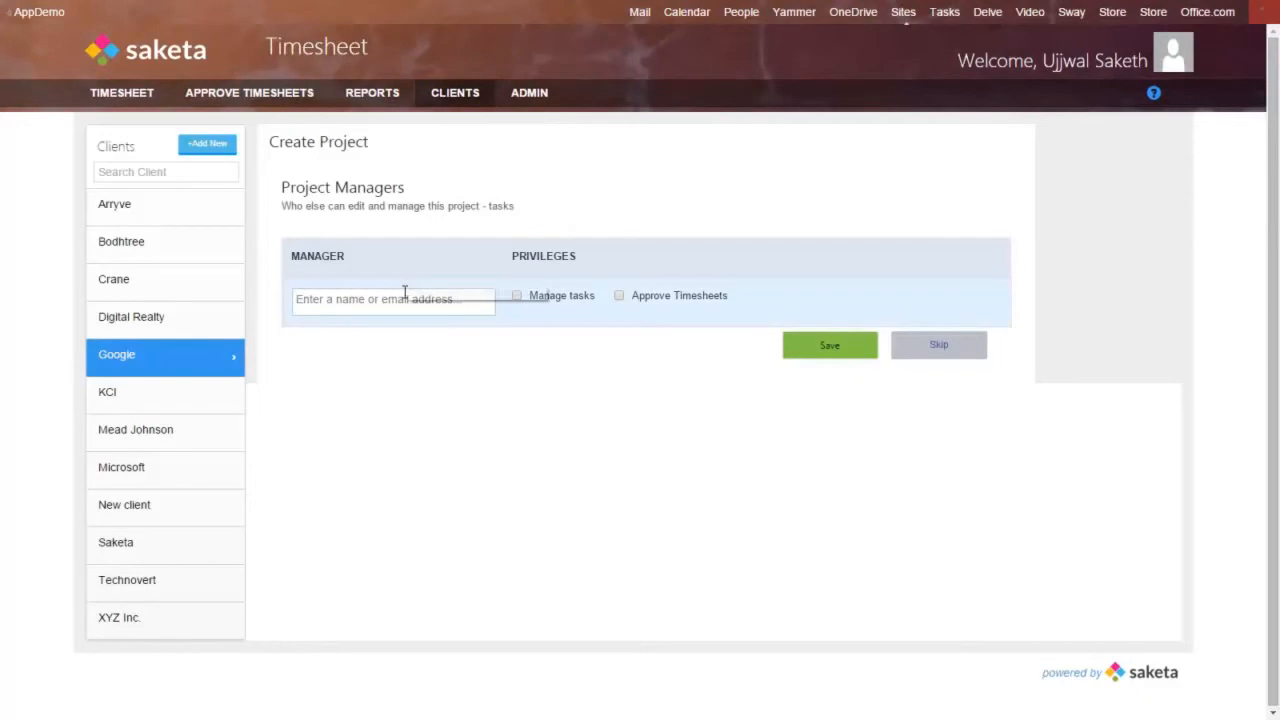
Step: Add the project manager with the Manage tasks and Approve Timesheets privileges, and save the project
{"action": "left_click", "coordinate": [404, 291]}
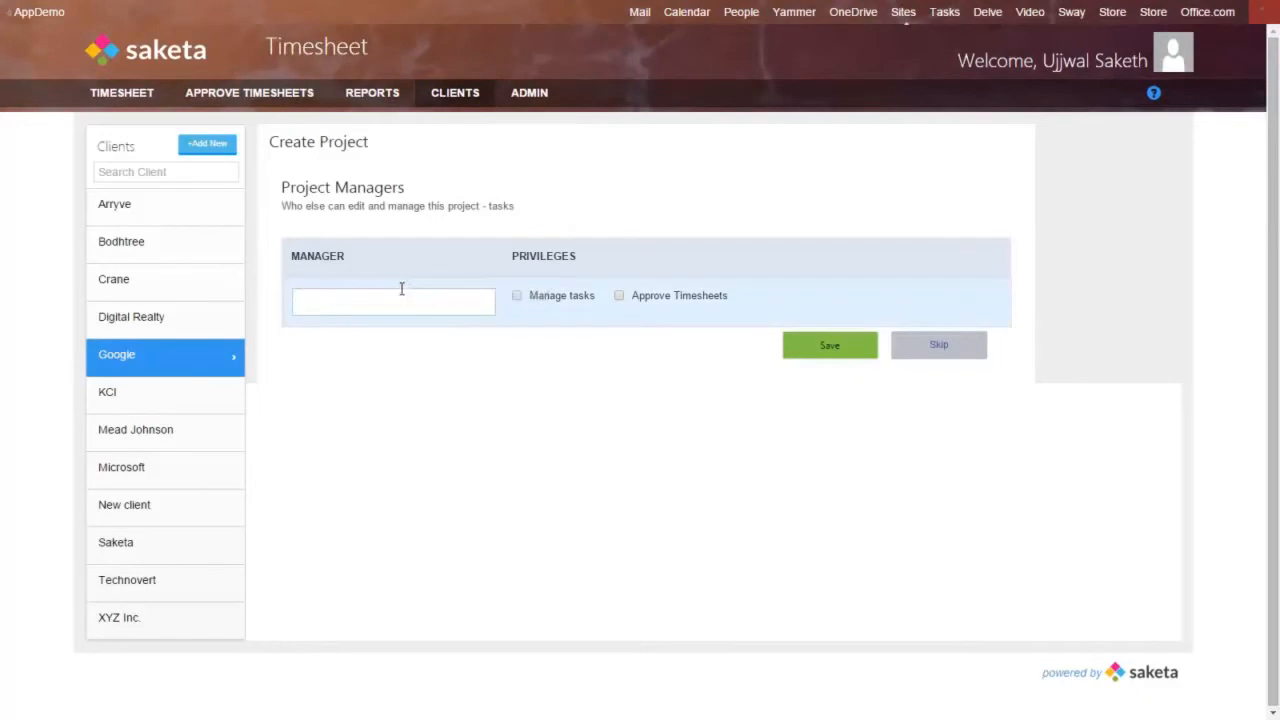
{"action": "type", "text": "ujjwal"}
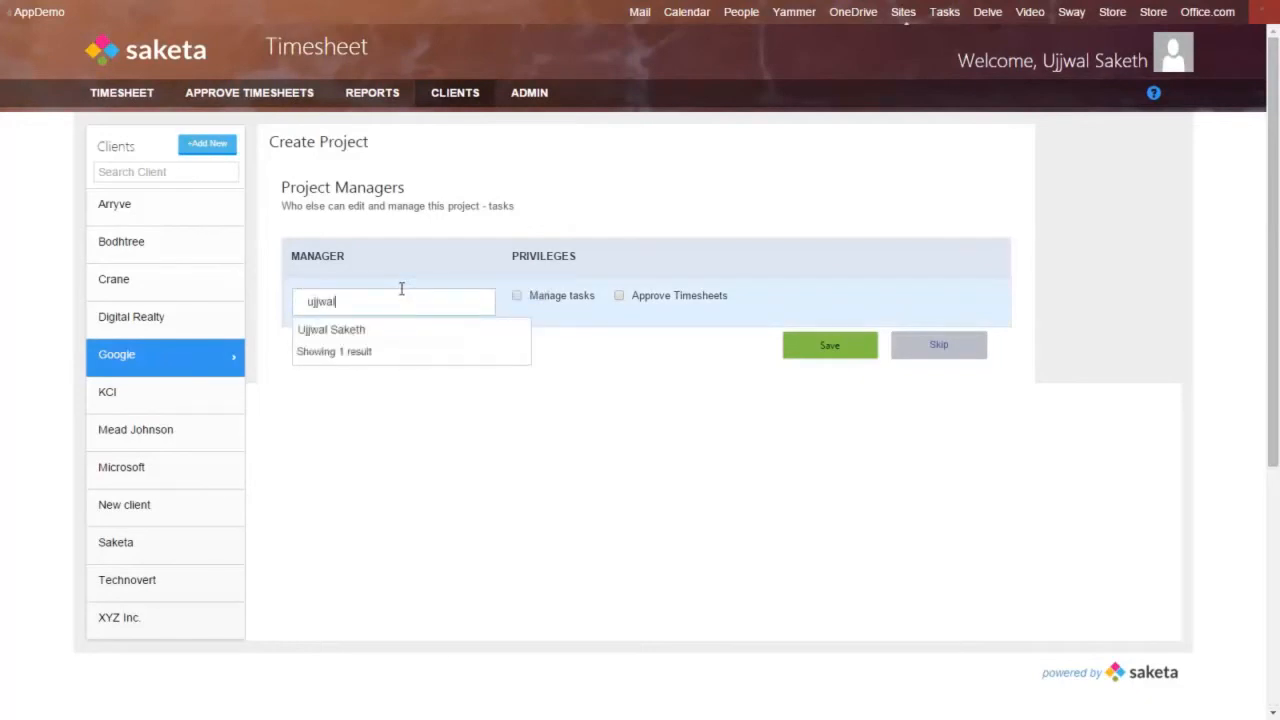
{"action": "left_click", "coordinate": [340, 329]}
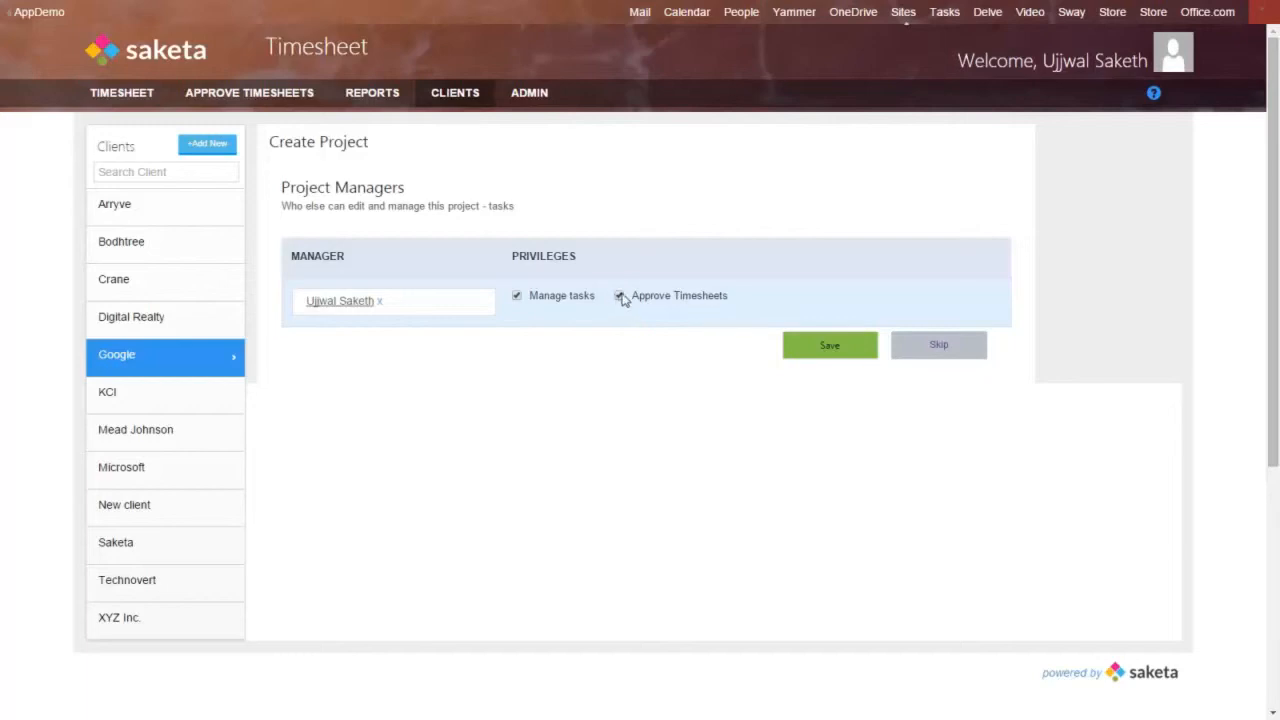
{"action": "left_click", "coordinate": [816, 358]}
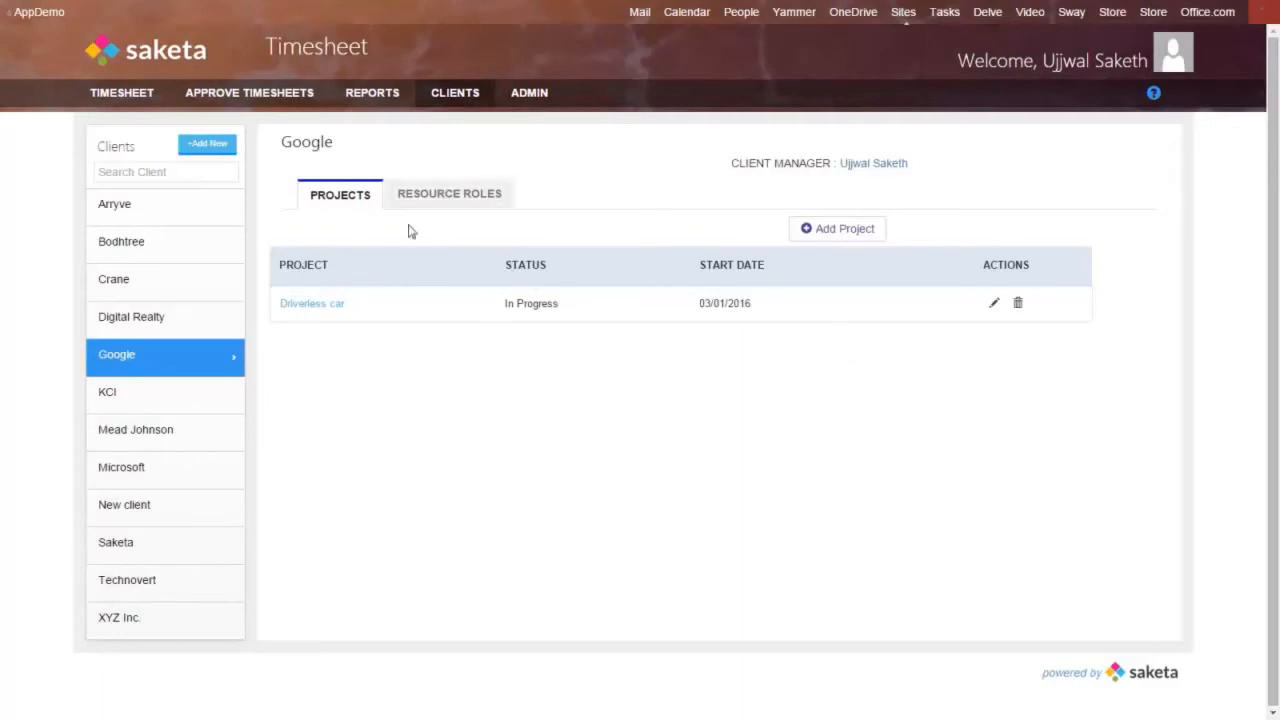
Step: Add a resource role named Business Analyze to the Google client with the description "Analyze the business cases"
{"action": "left_click", "coordinate": [435, 206]}
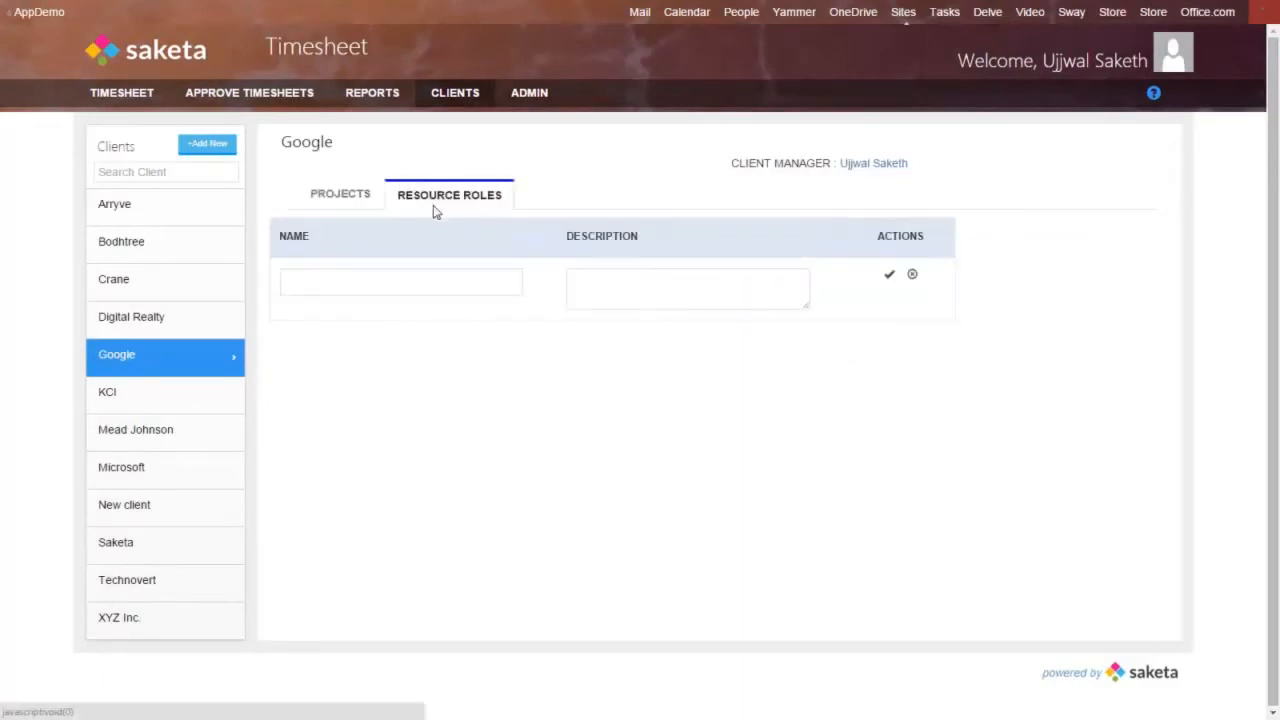
{"action": "left_click", "coordinate": [406, 272]}
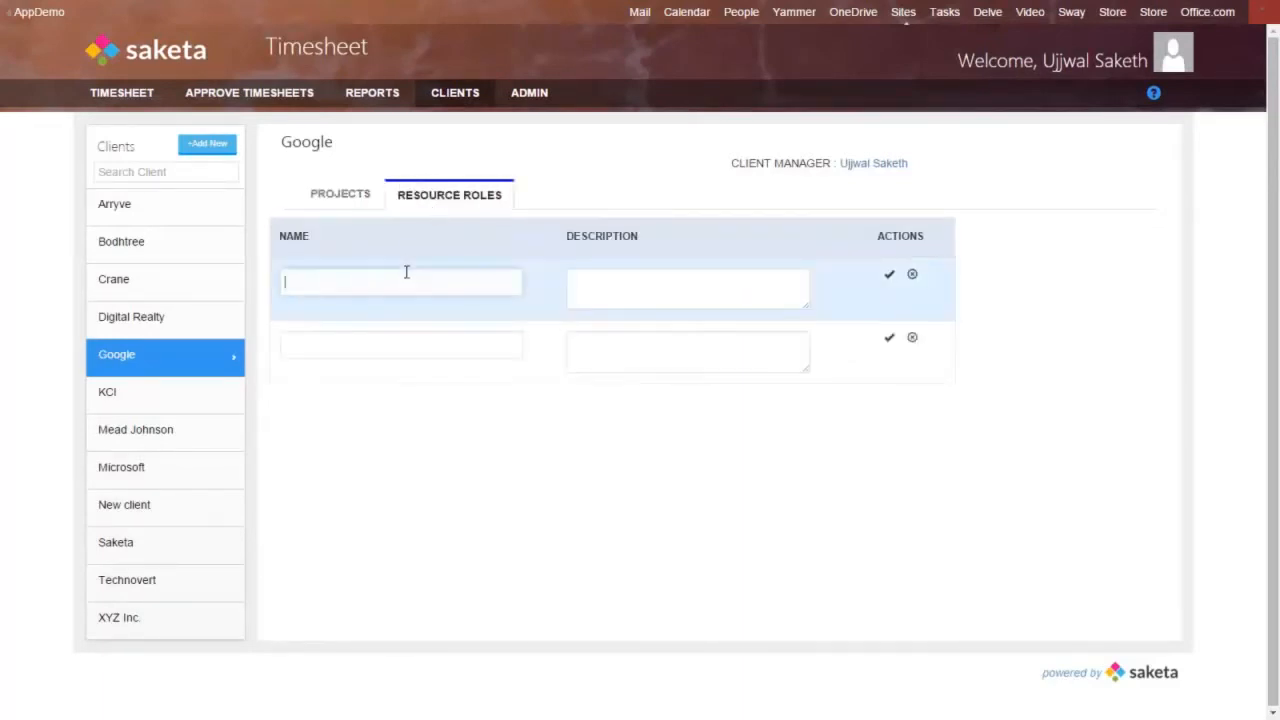
{"action": "type", "text": "Businm"}
{"action": "type", "text": "ss Analyze"}
{"action": "key", "text": "Tab"}
{"action": "type", "text": "Analy"}
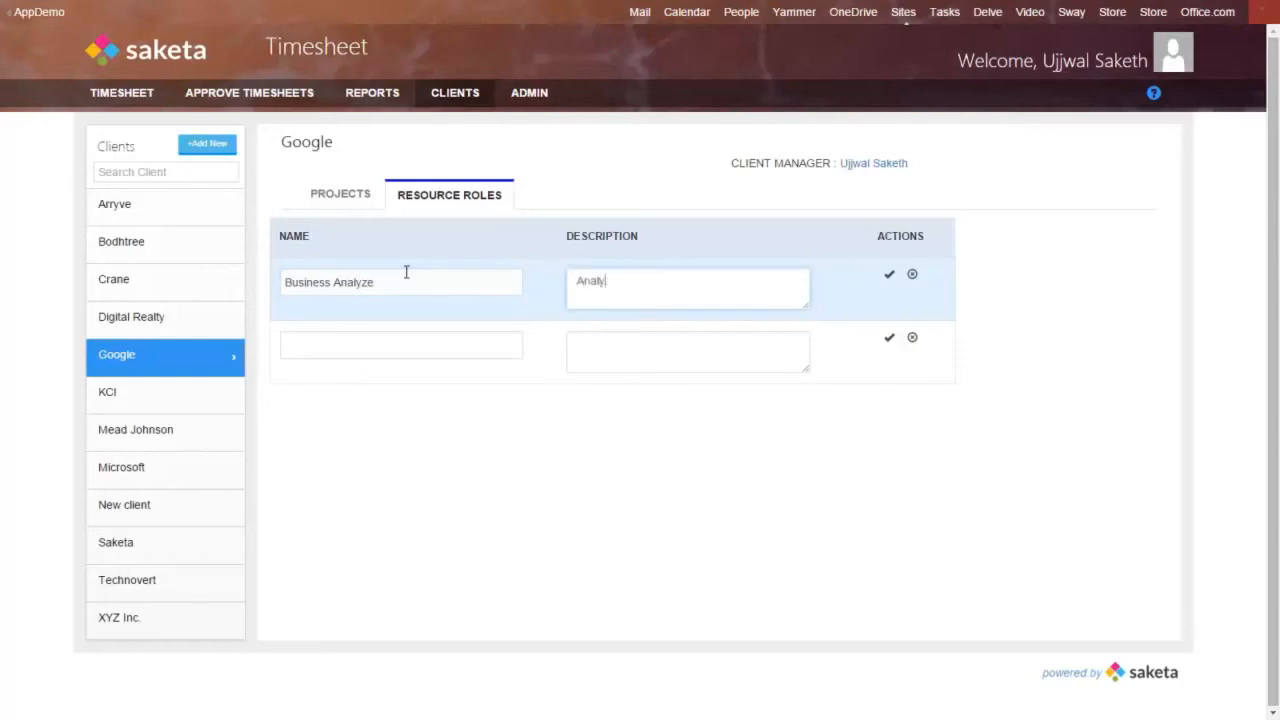
{"action": "type", "text": "ze the business cases"}
{"action": "left_click", "coordinate": [890, 275]}
Step: Rename the Business Analyze resource role to Business Analyst and save it
{"action": "left_click", "coordinate": [425, 317]}
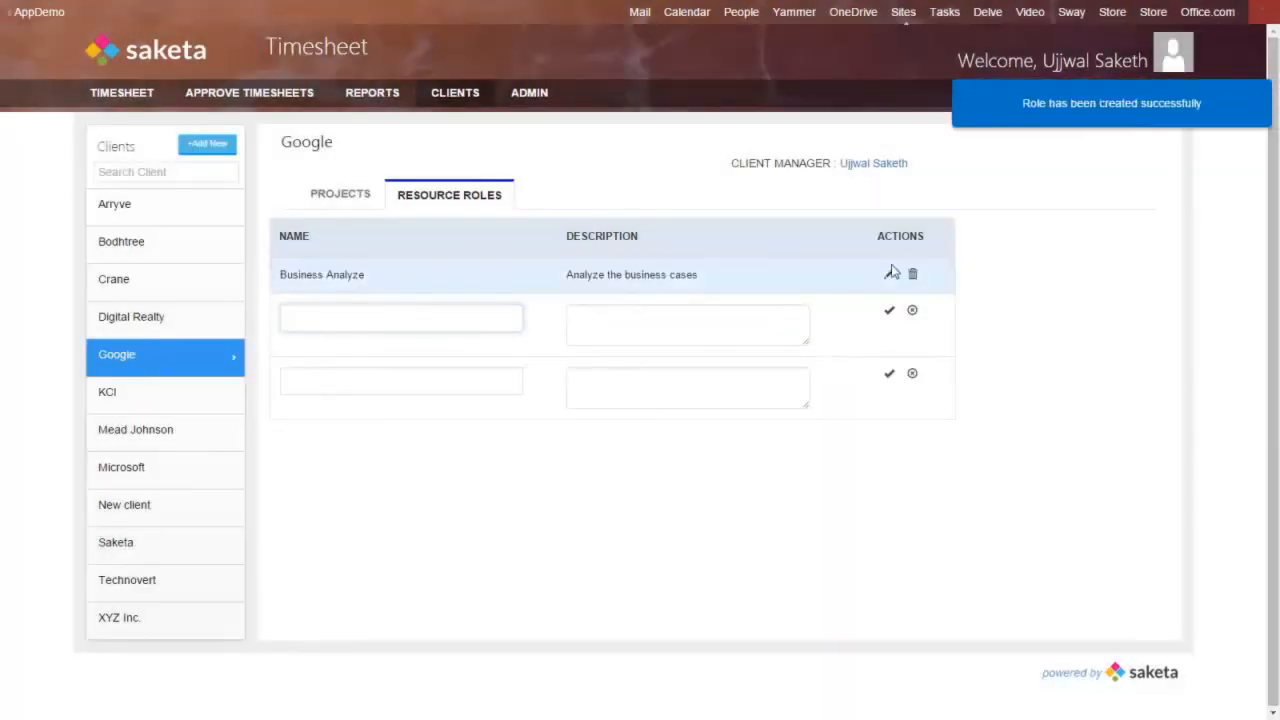
{"action": "left_click", "coordinate": [888, 275]}
{"action": "left_click", "coordinate": [397, 283]}
{"action": "double_click", "coordinate": [397, 283]}
{"action": "left_click", "coordinate": [397, 284]}
{"action": "key", "text": "BackSpace"}
{"action": "key", "text": "BackSpace"}
{"action": "type", "text": "st"}
{"action": "left_click", "coordinate": [888, 276]}
Step: Add a resource role named Engineers with the description "To implement the plans"
{"action": "left_click", "coordinate": [464, 319]}
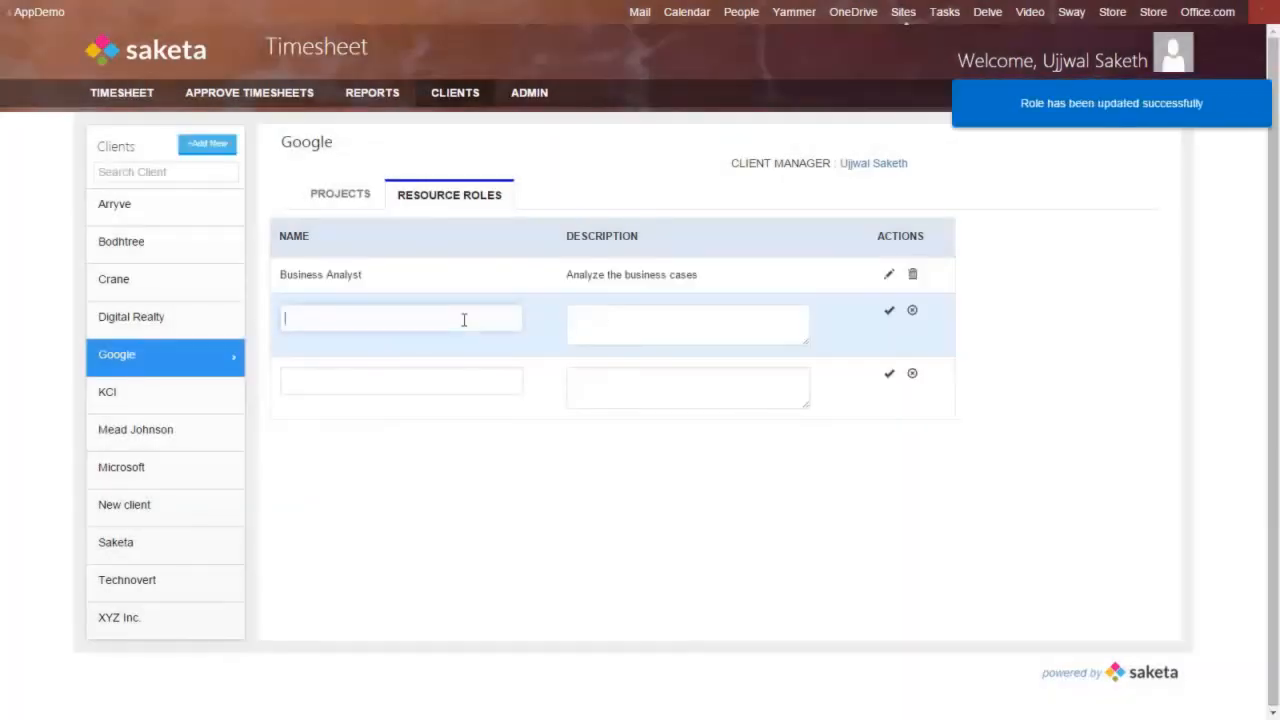
{"action": "type", "text": "Engineers"}
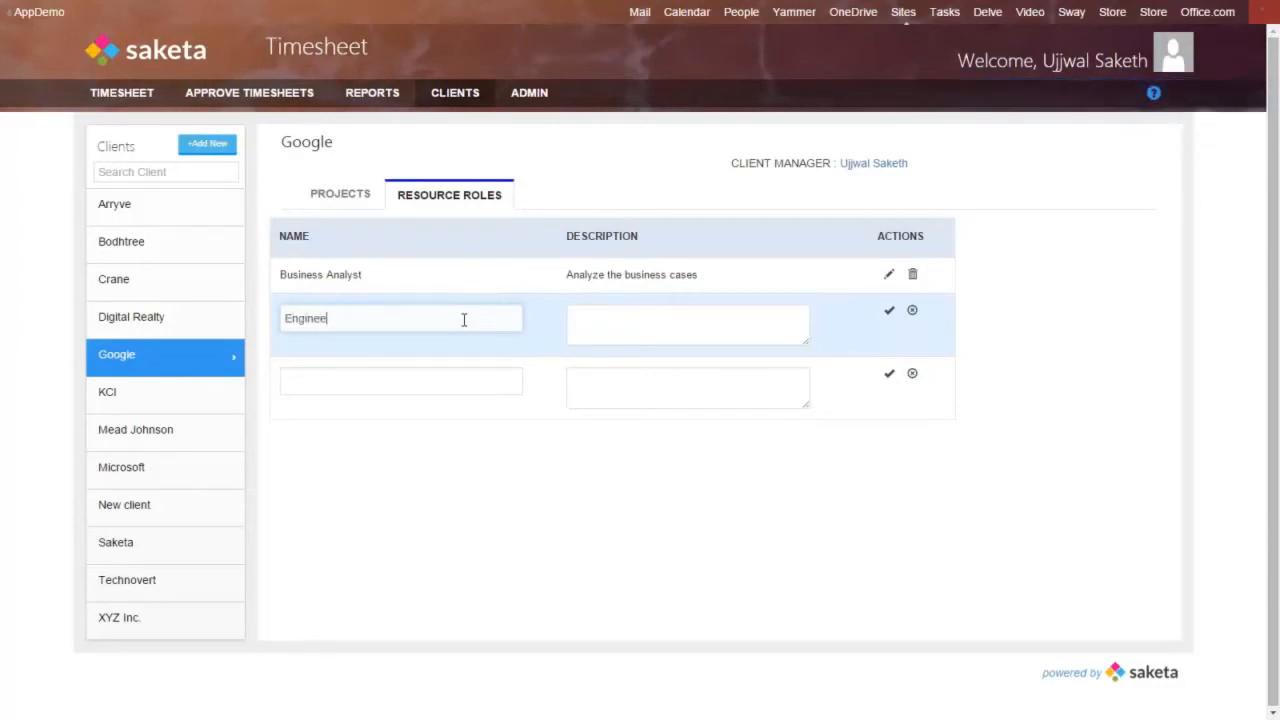
{"action": "key", "text": "Tab"}
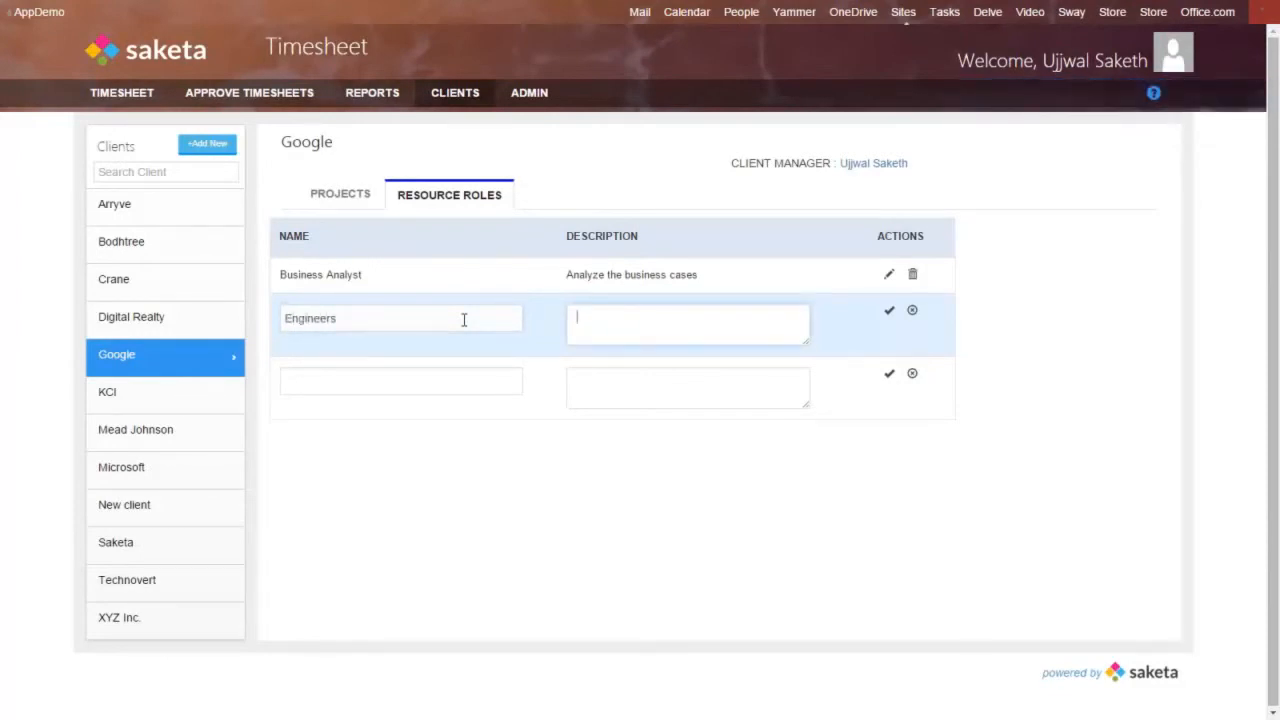
{"action": "type", "text": "To implement the paans"}
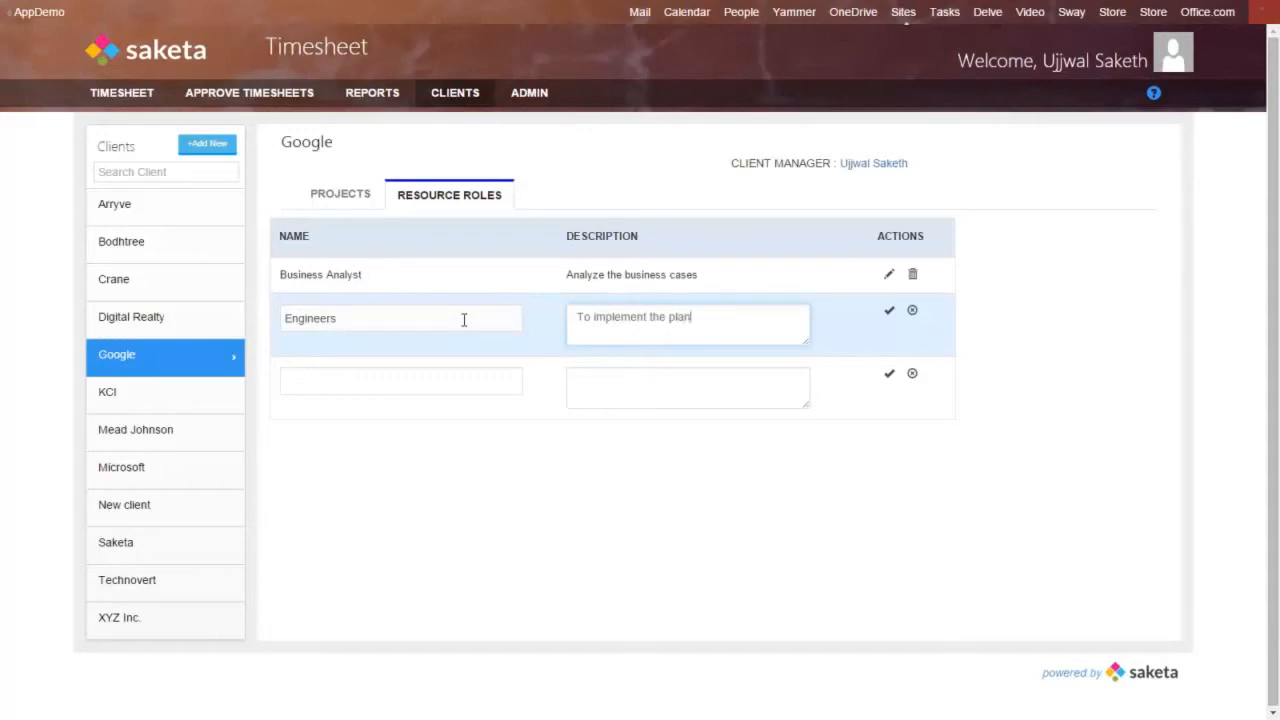
{"action": "left_click", "coordinate": [888, 316]}
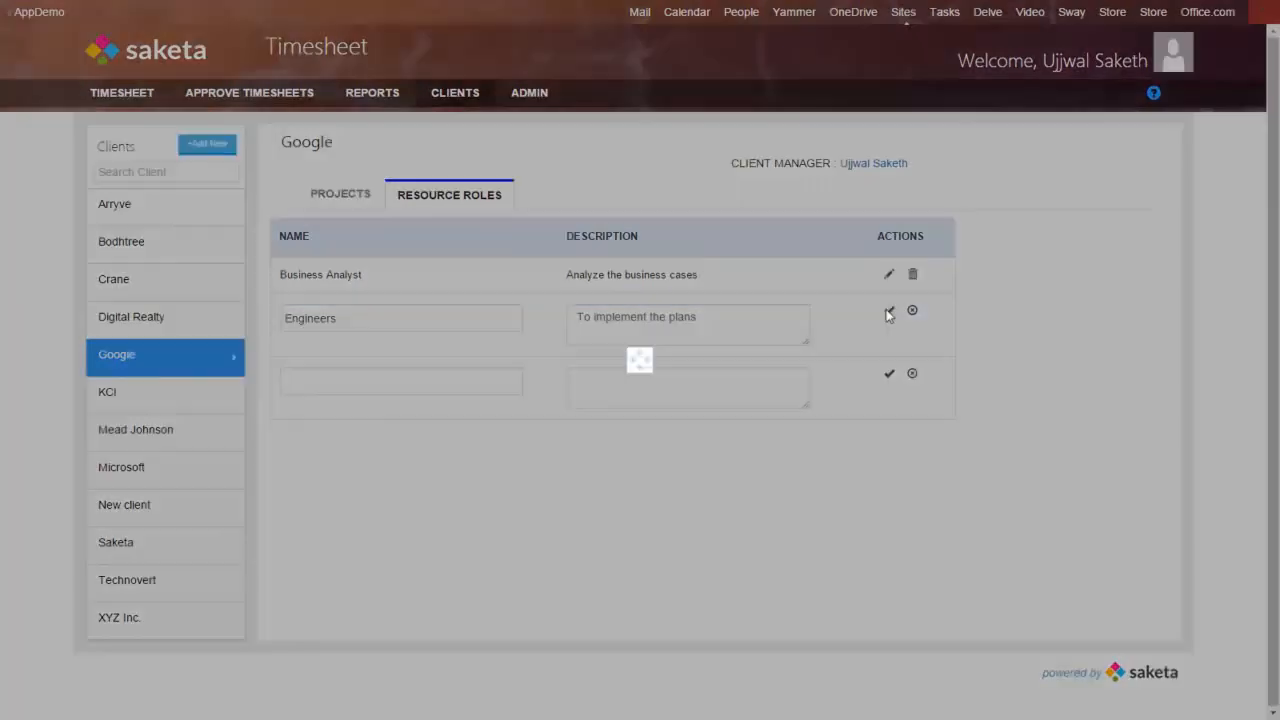
Step: Add a resource role named Quality Assurance with the description "To ensure quality deliverables"
{"action": "left_click", "coordinate": [455, 362]}
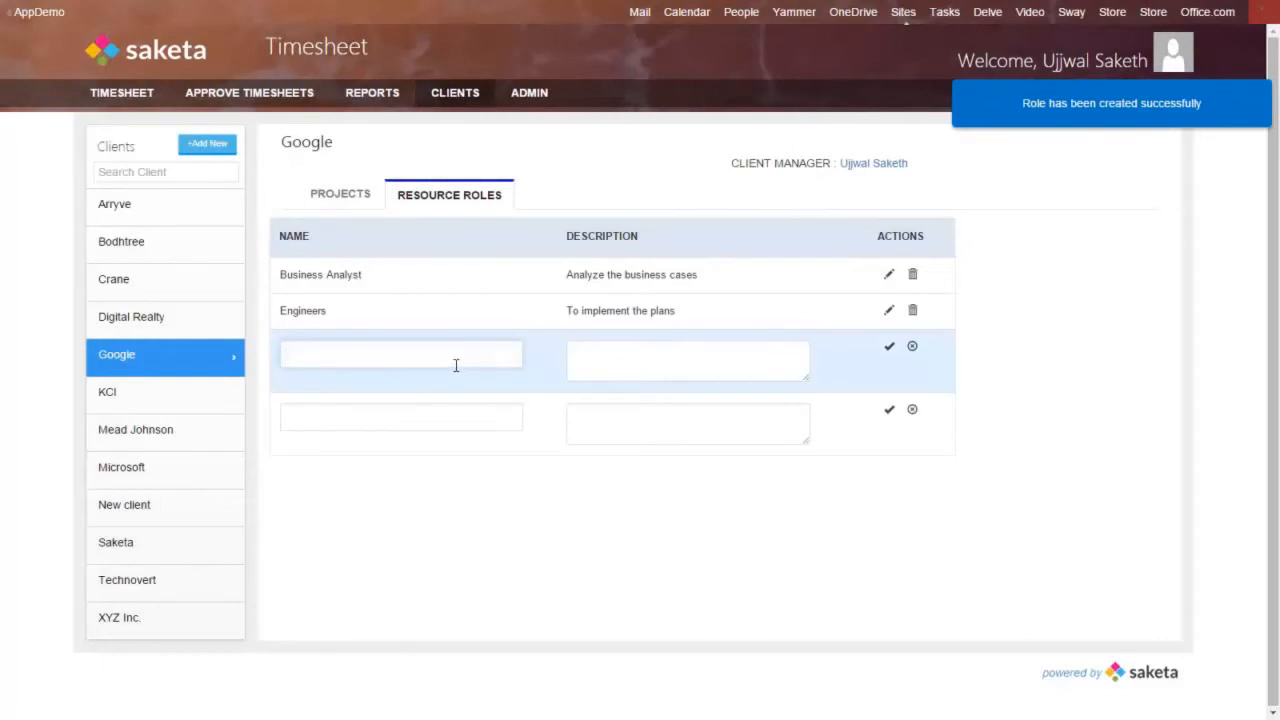
{"action": "type", "text": "Quality Assurance"}
{"action": "key", "text": "Tab"}
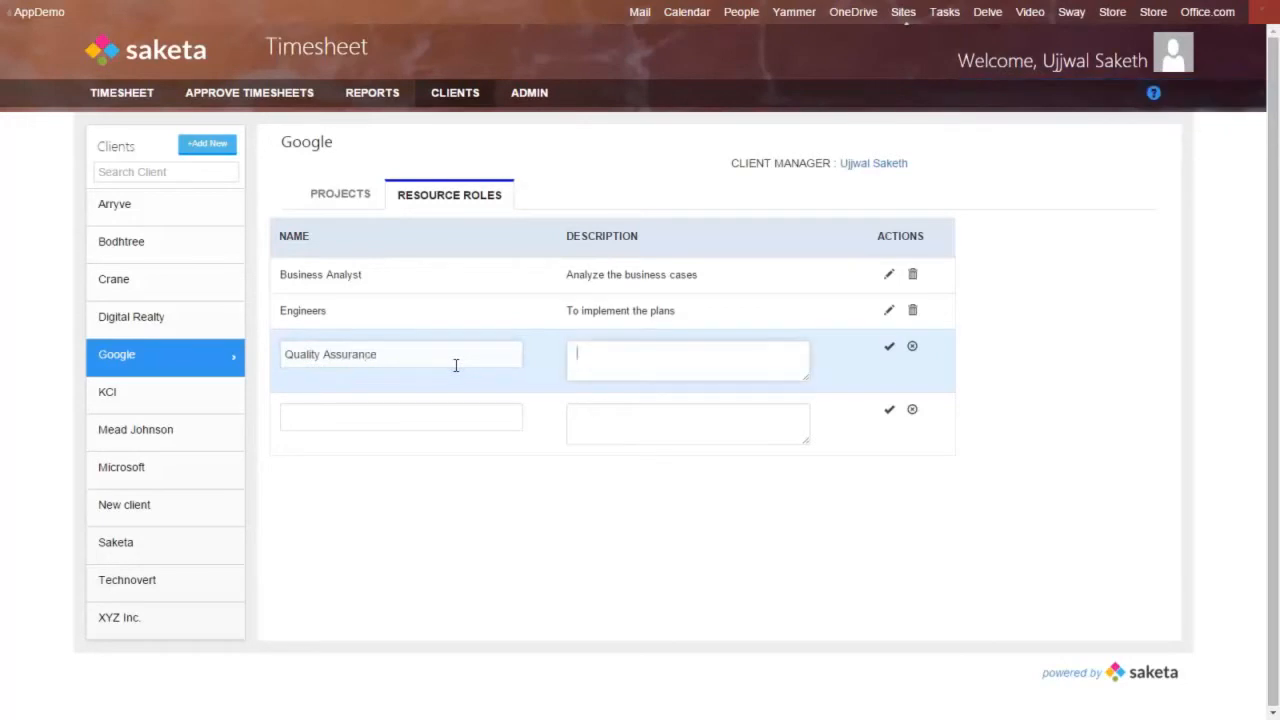
{"action": "type", "text": "To ensure quality deli"}
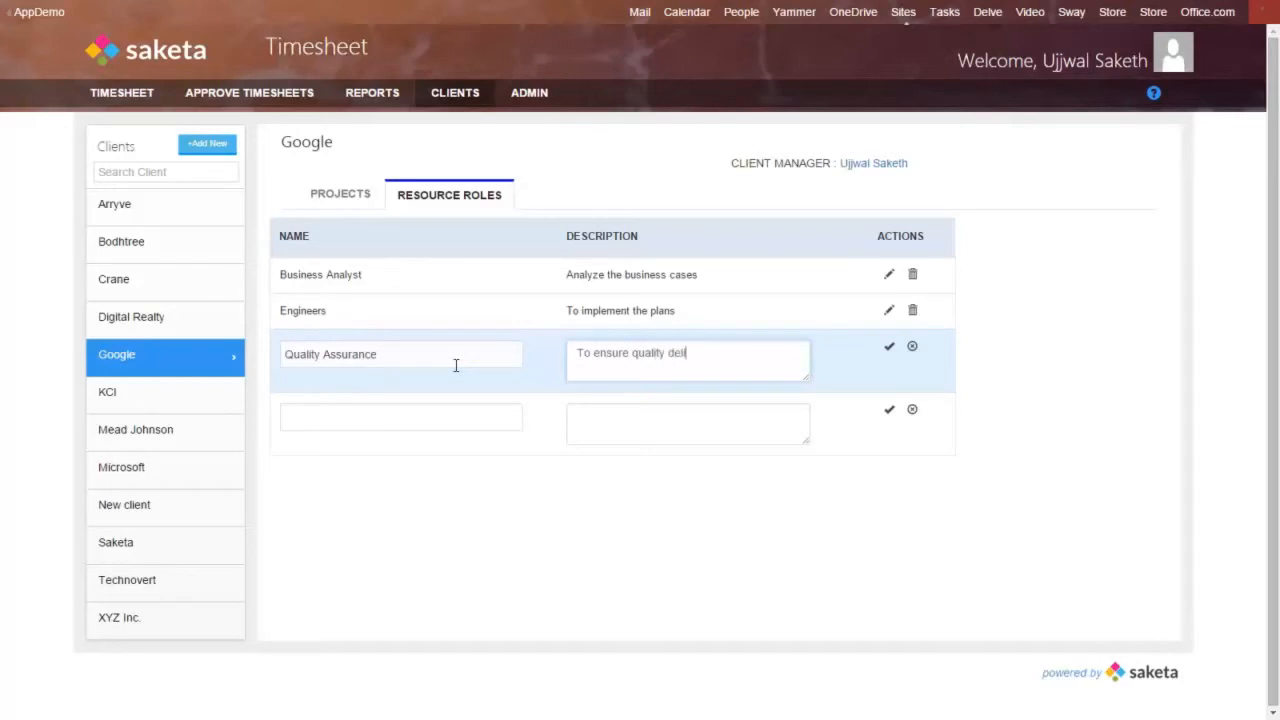
{"action": "type", "text": "verables"}
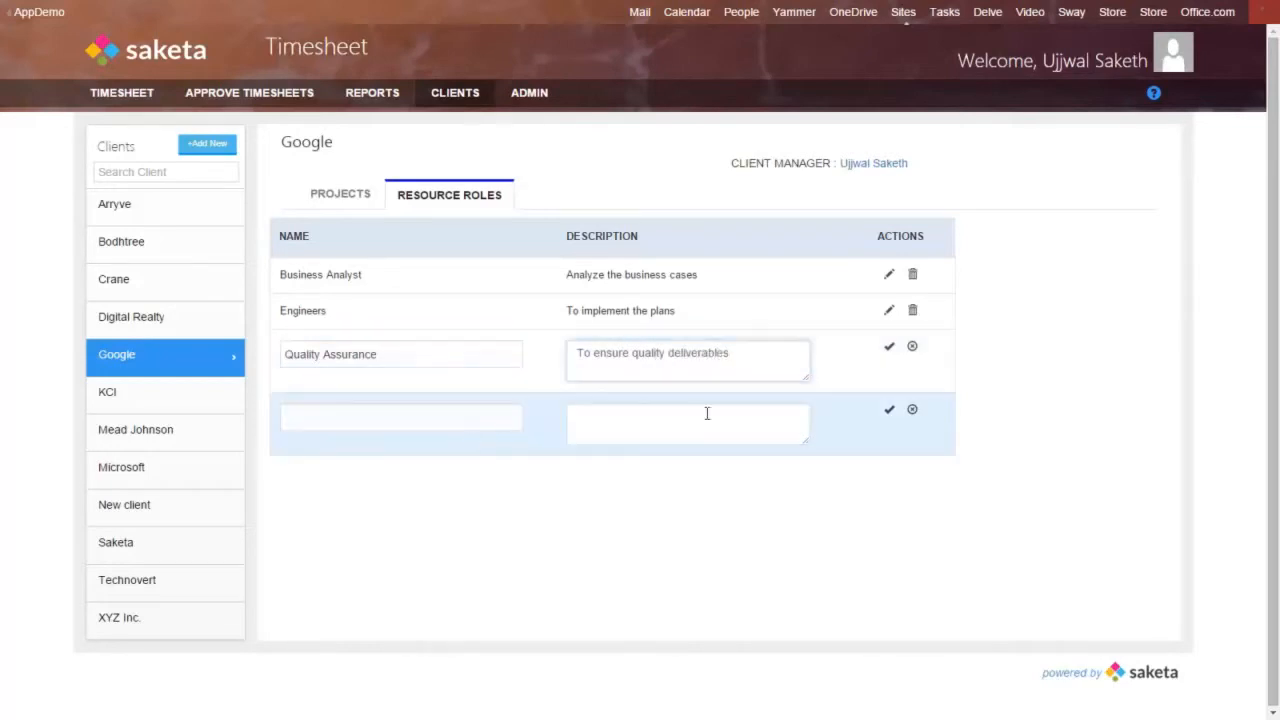
{"action": "left_click", "coordinate": [891, 349]}
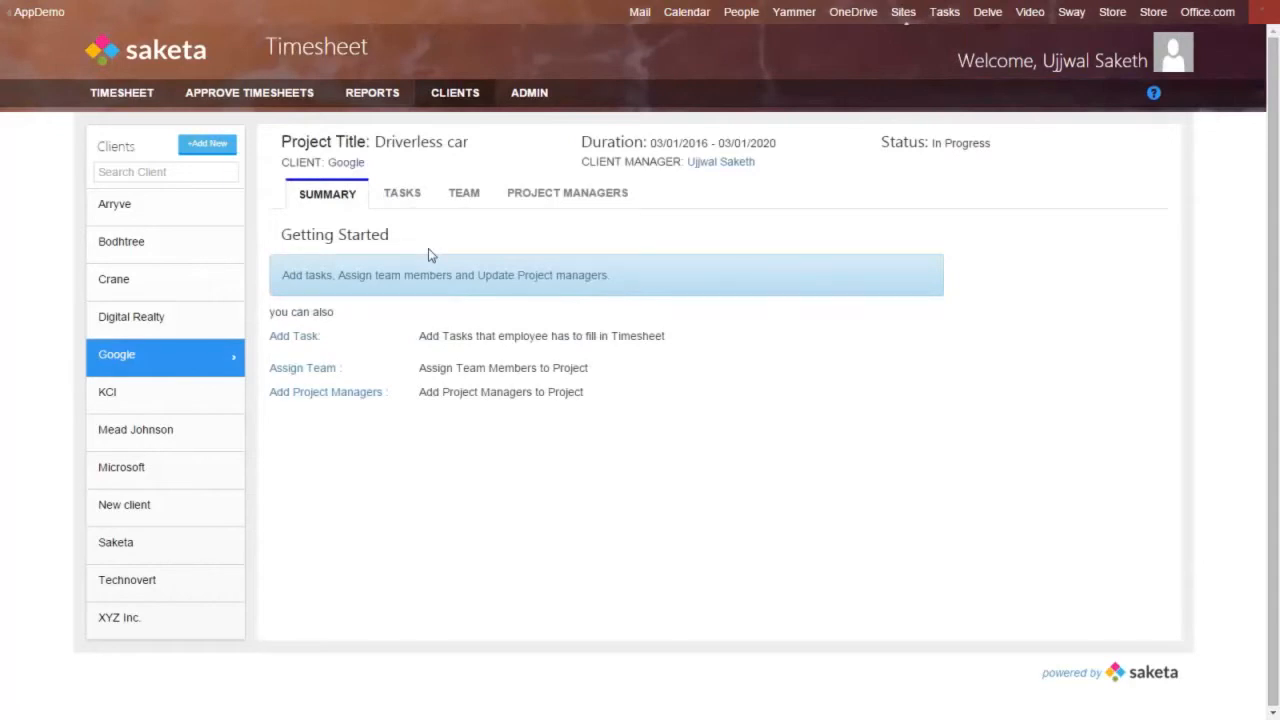
Step: Open the Driverless car project's tasks and name the first task "Create a Use Case list"
{"action": "left_click", "coordinate": [404, 196]}
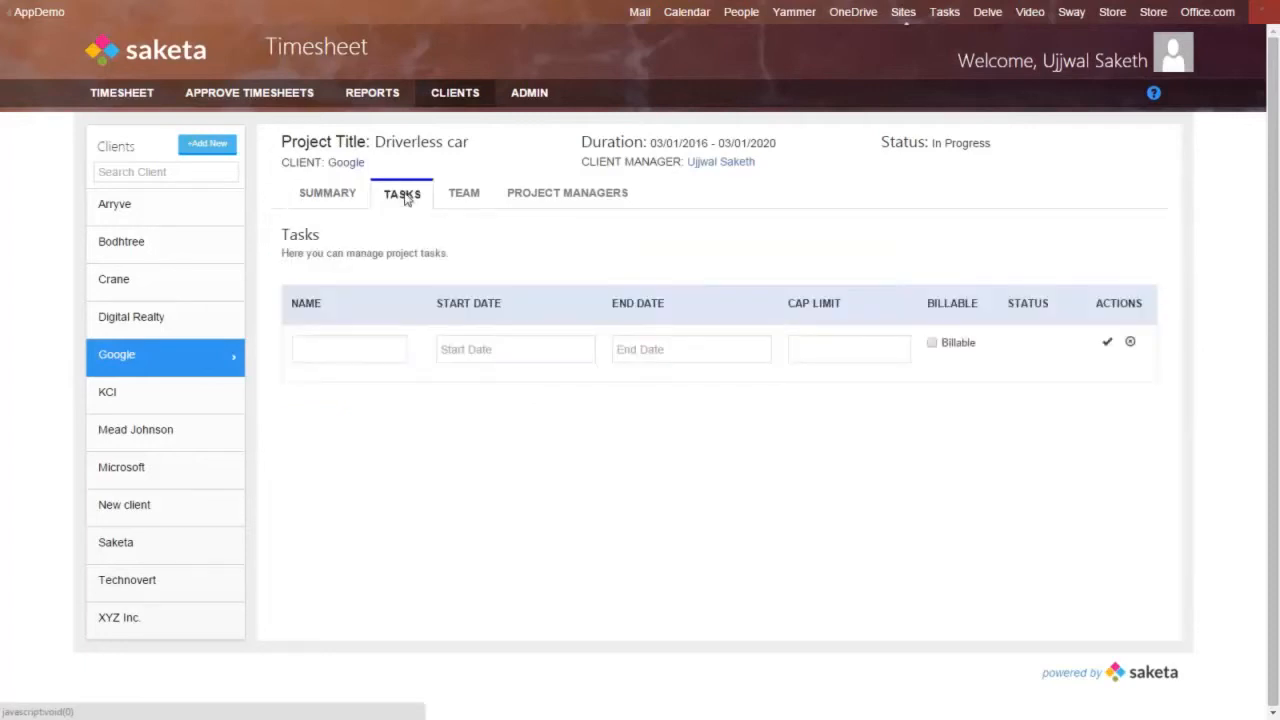
{"action": "left_click", "coordinate": [328, 348]}
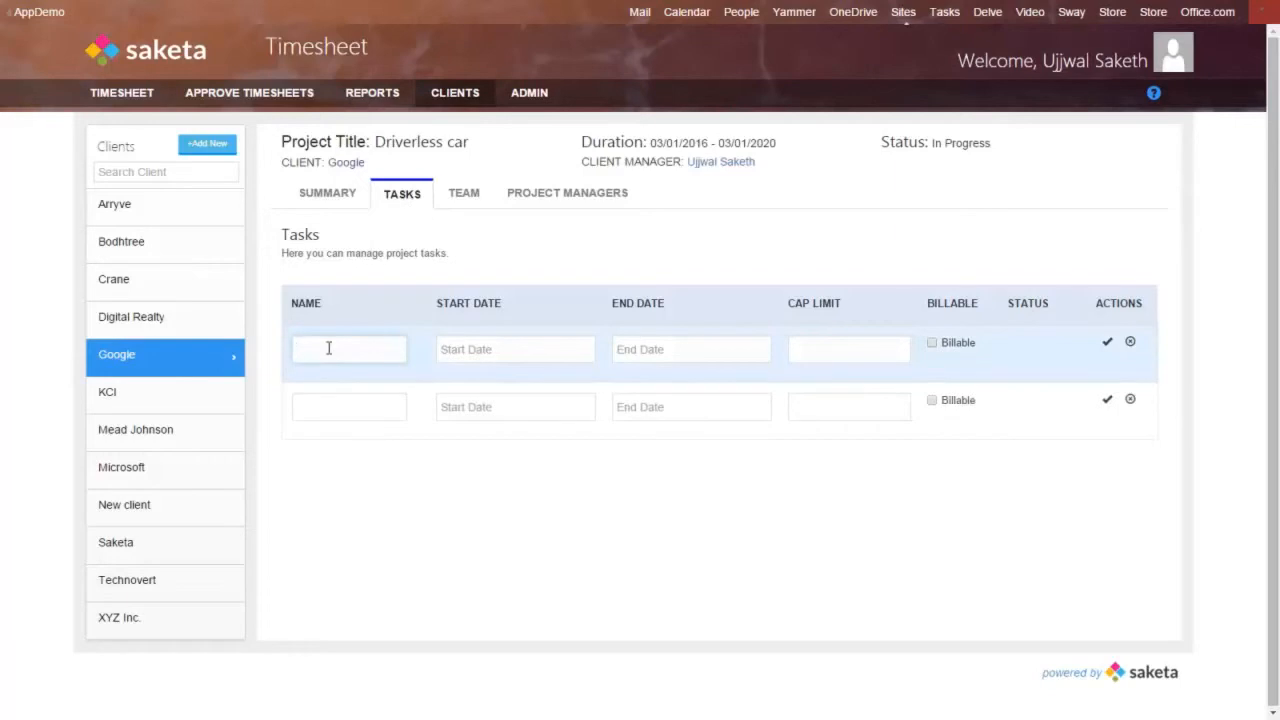
{"action": "type", "text": "Create a"}
{"action": "type", "text": " Use3"}
{"action": "key", "text": "BackSpace"}
{"action": "key", "text": "BackSpace"}
{"action": "type", "text": "Case list"}
{"action": "key", "text": "Tab"}
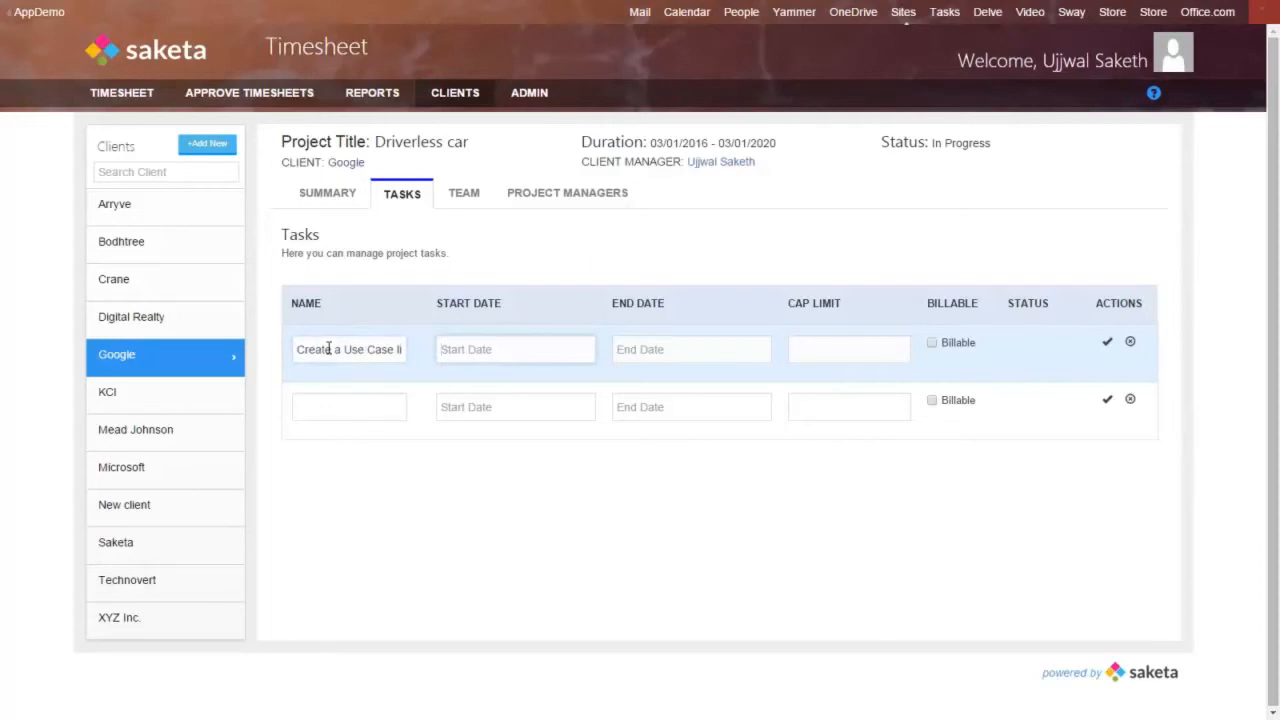
Step: Set the use case list task's start date to 03/01/2016 and its end date to 03/15/2016
{"action": "left_click", "coordinate": [495, 348]}
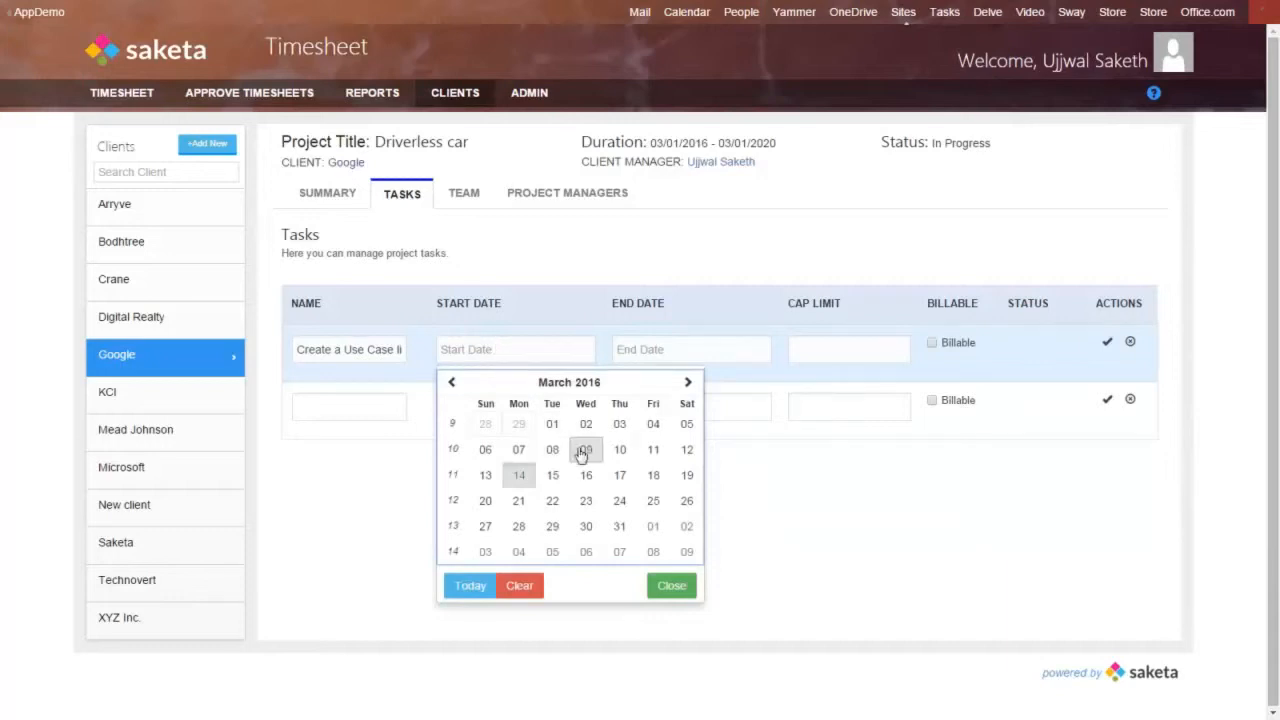
{"action": "left_click", "coordinate": [548, 428]}
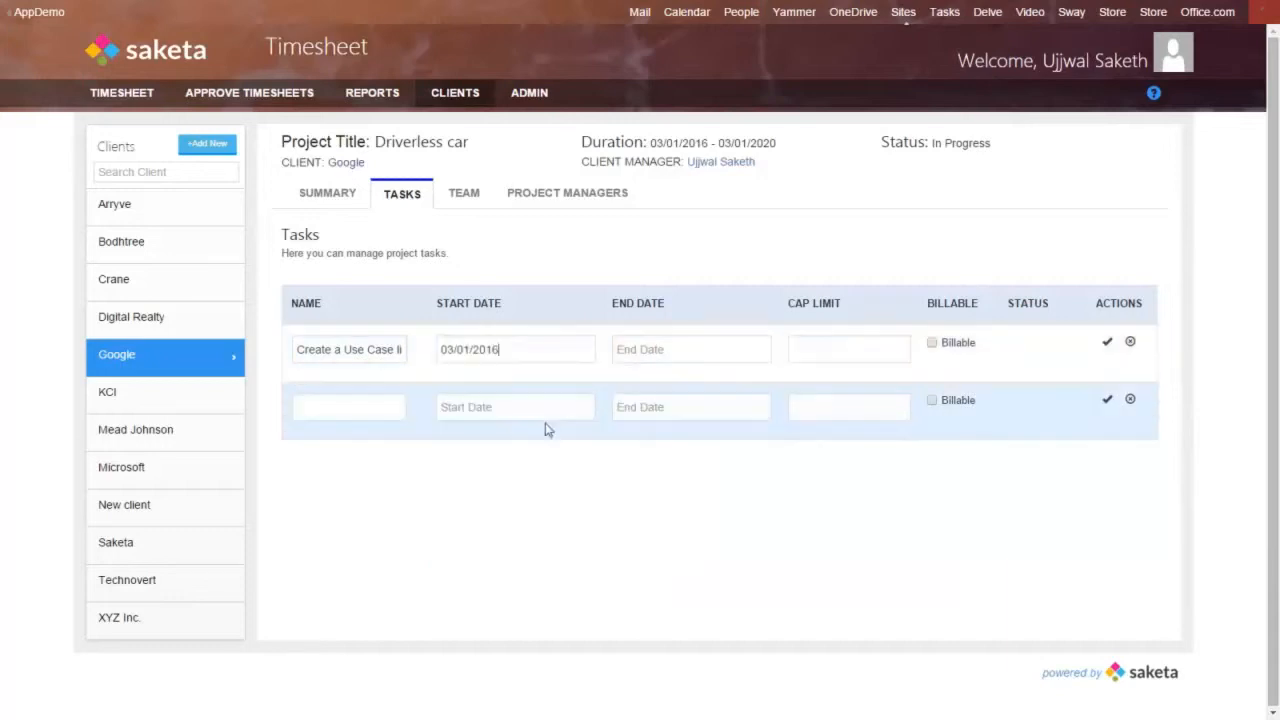
{"action": "left_click", "coordinate": [670, 356]}
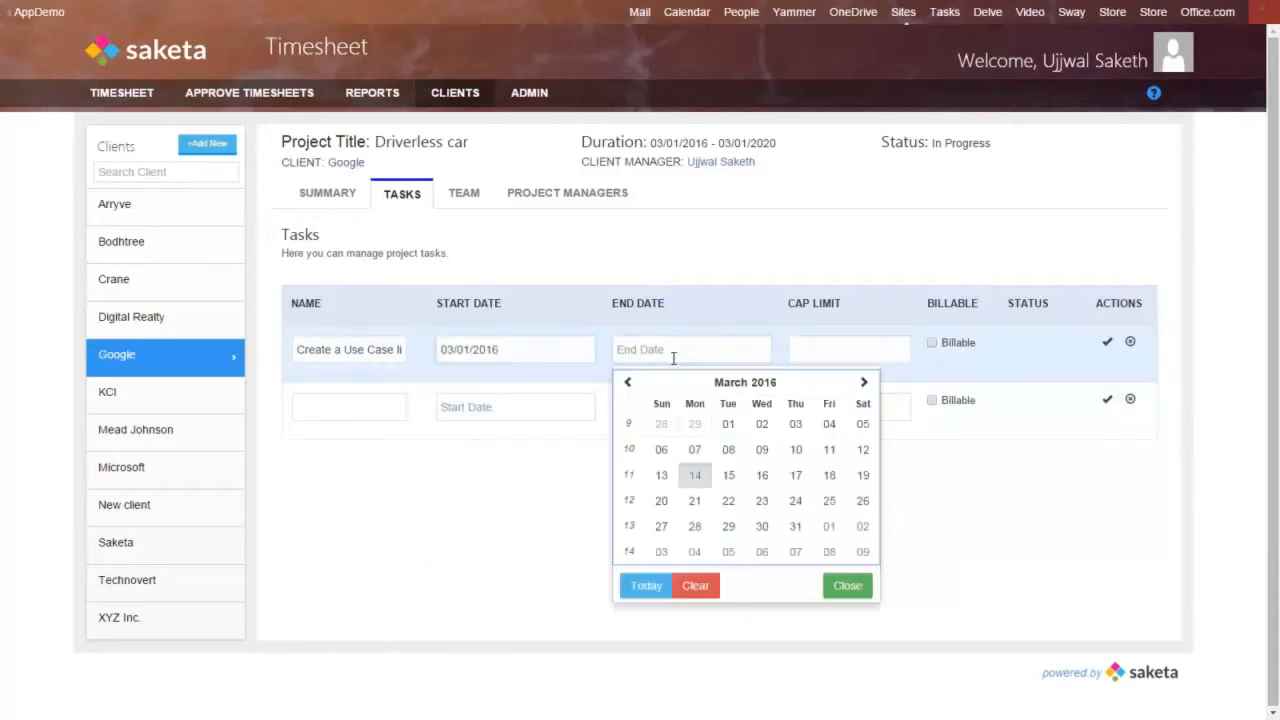
{"action": "left_click", "coordinate": [733, 477]}
Step: Give the use case list task a cap limit of 200, mark it billable and save it
{"action": "left_click", "coordinate": [834, 355]}
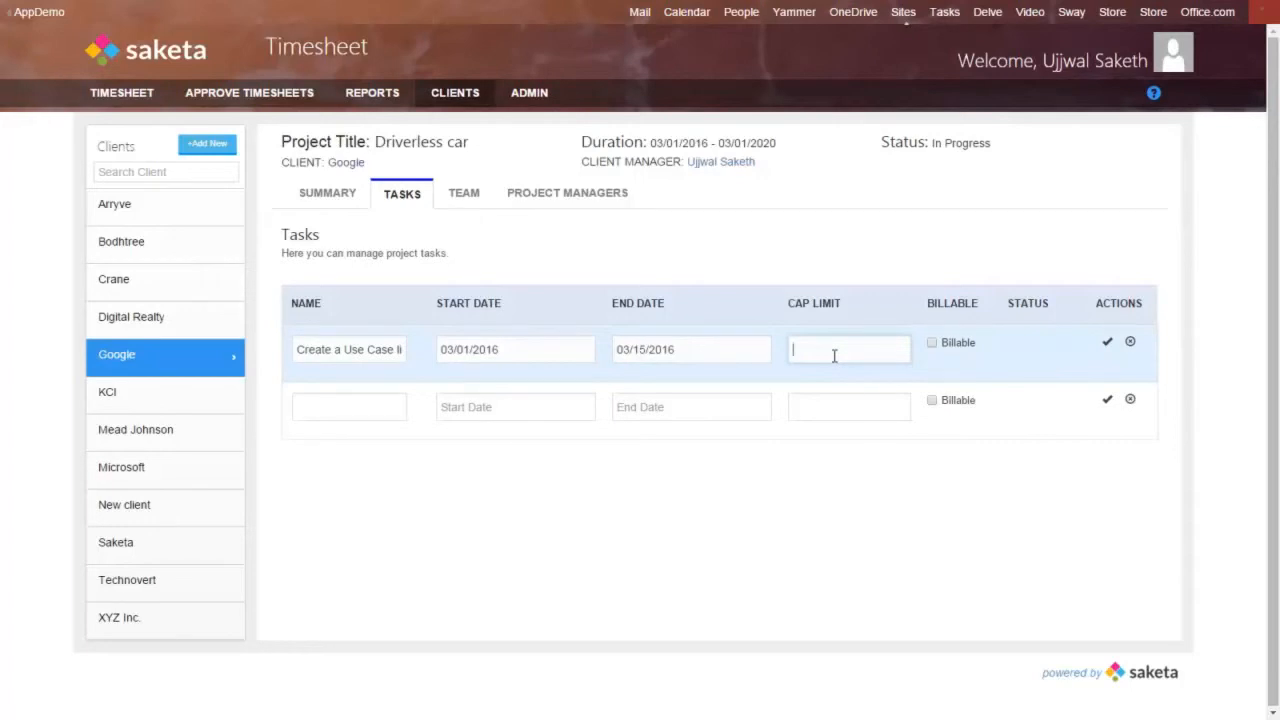
{"action": "type", "text": "2000"}
{"action": "key", "text": "Tab"}
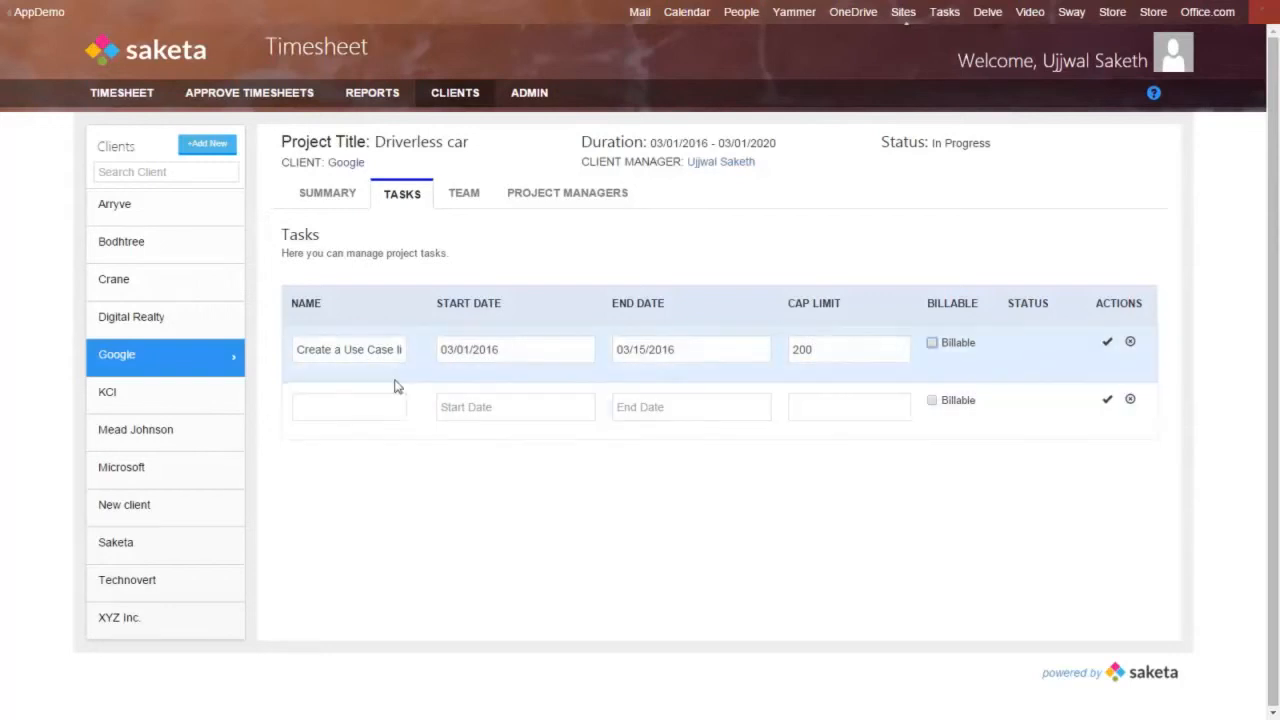
{"action": "double_click", "coordinate": [828, 348]}
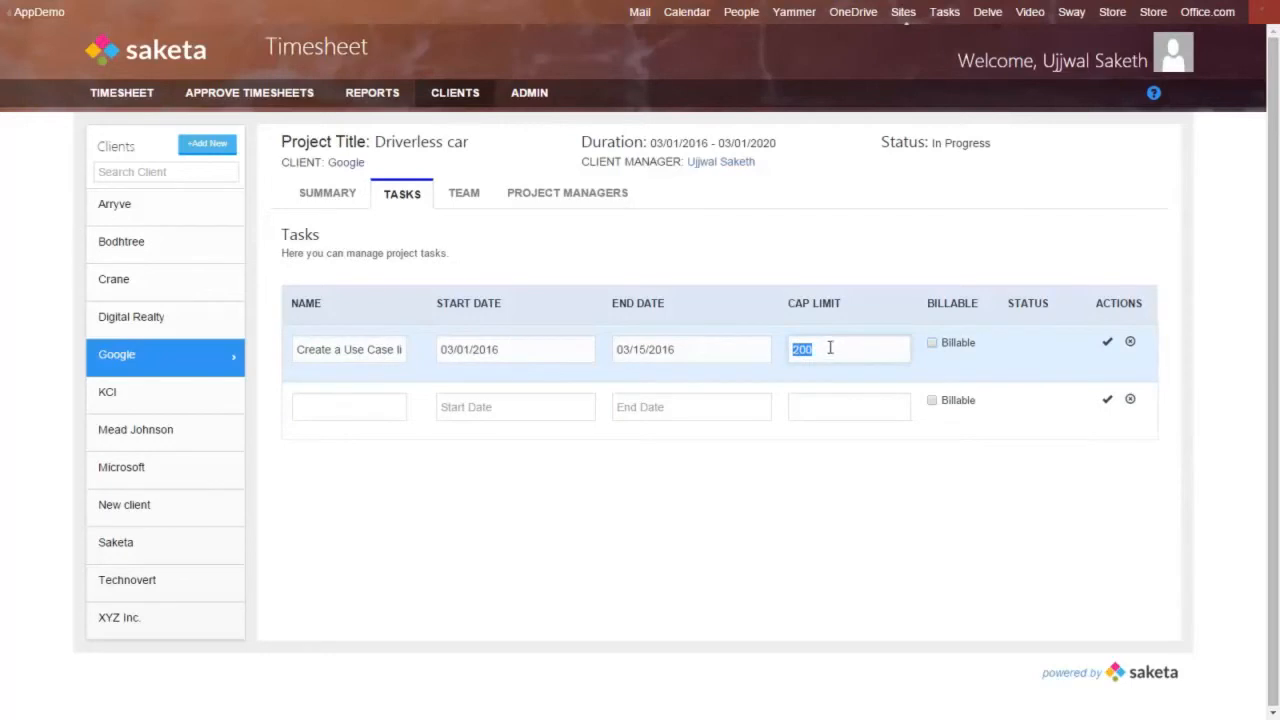
{"action": "left_click", "coordinate": [827, 357]}
{"action": "left_click", "coordinate": [933, 344]}
{"action": "left_click", "coordinate": [1107, 342]}
Step: Start a second project task and name it "Check for reusability"
{"action": "left_click", "coordinate": [351, 380]}
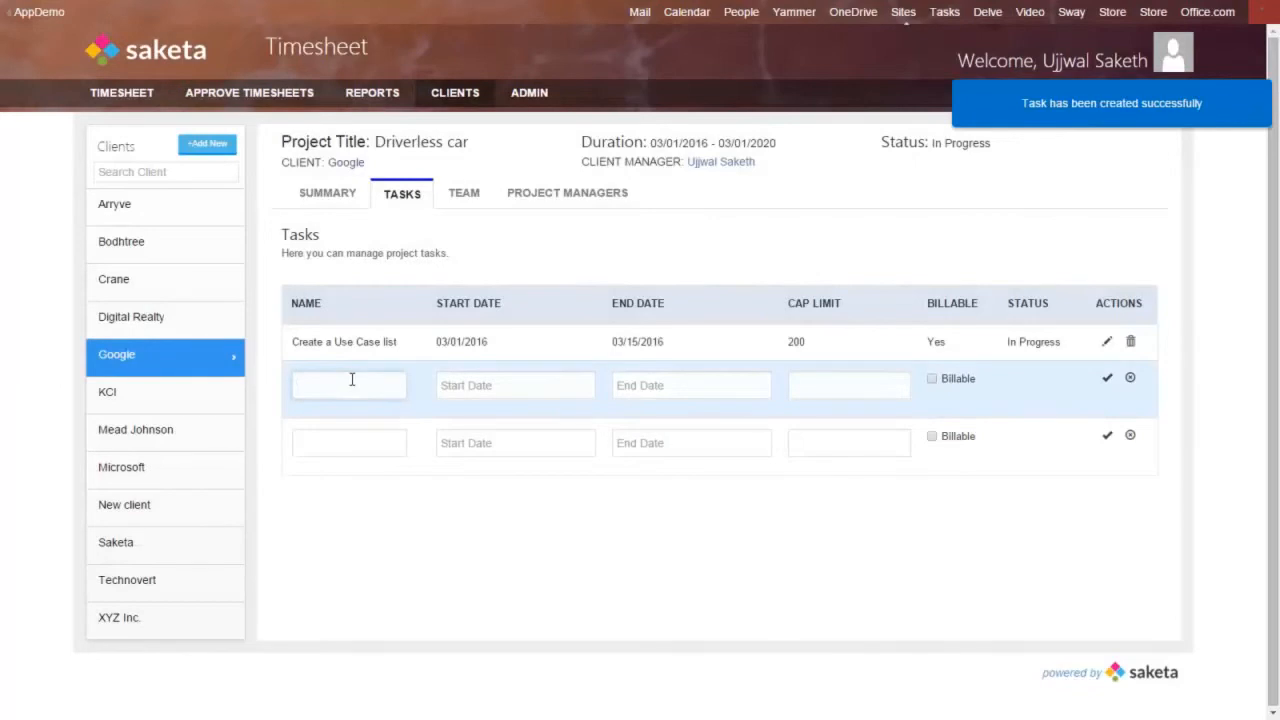
{"action": "type", "text": "Cre"}
{"action": "key", "text": "BackSpace"}
{"action": "key", "text": "BackSpace"}
{"action": "type", "text": "heck for"}
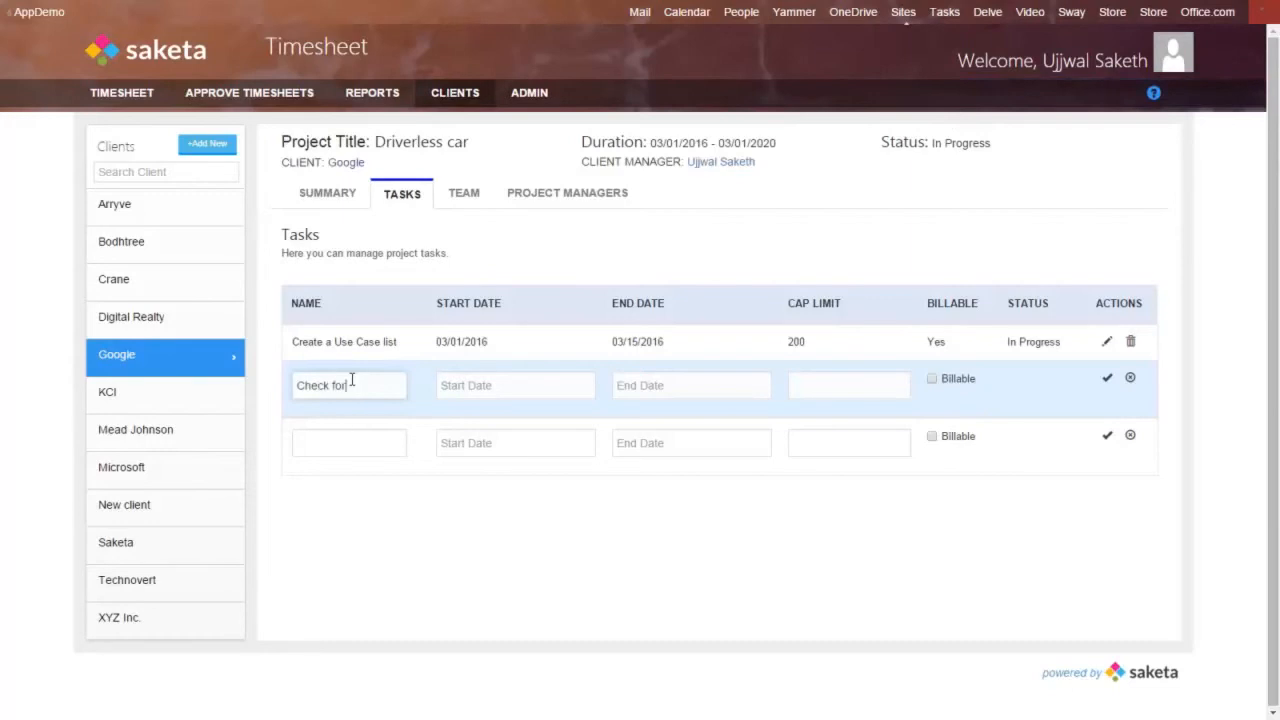
{"action": "type", "text": " reusability"}
Step: Set the reusability task's start date to 03/03/2016 and its end date to 03/07/2016
{"action": "left_click", "coordinate": [500, 395]}
{"action": "left_click", "coordinate": [587, 461]}
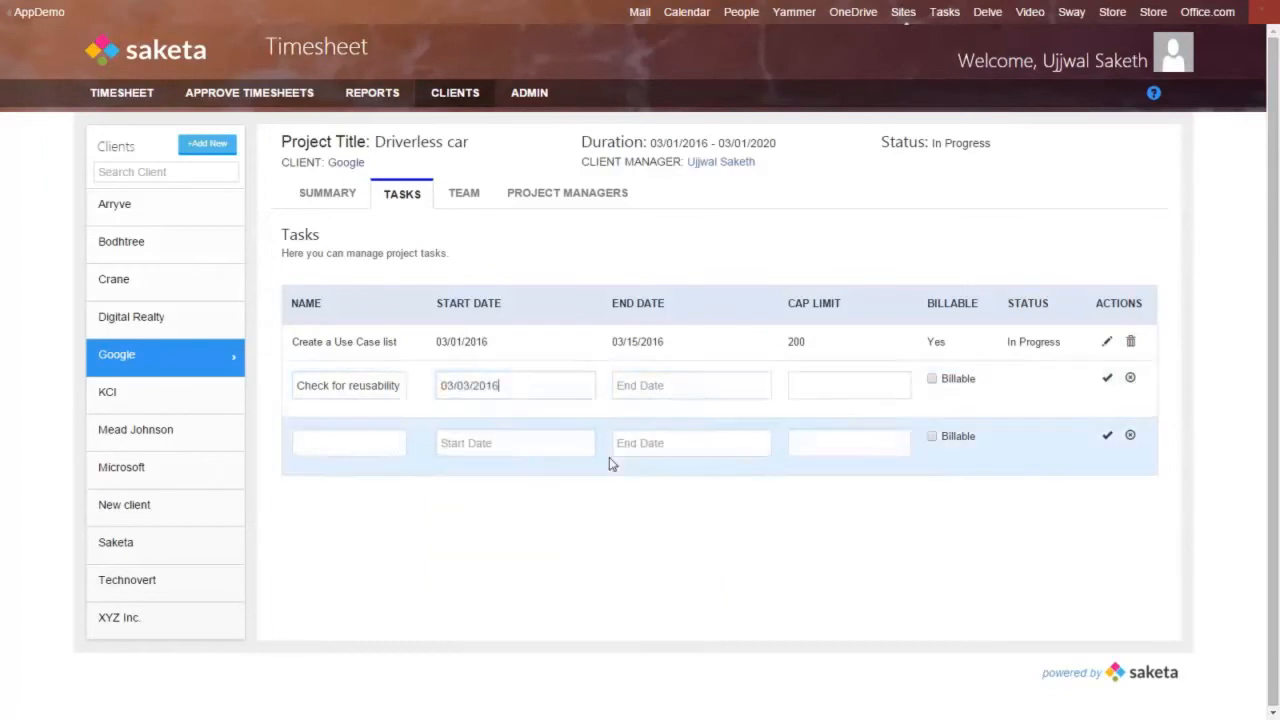
{"action": "left_click", "coordinate": [676, 378]}
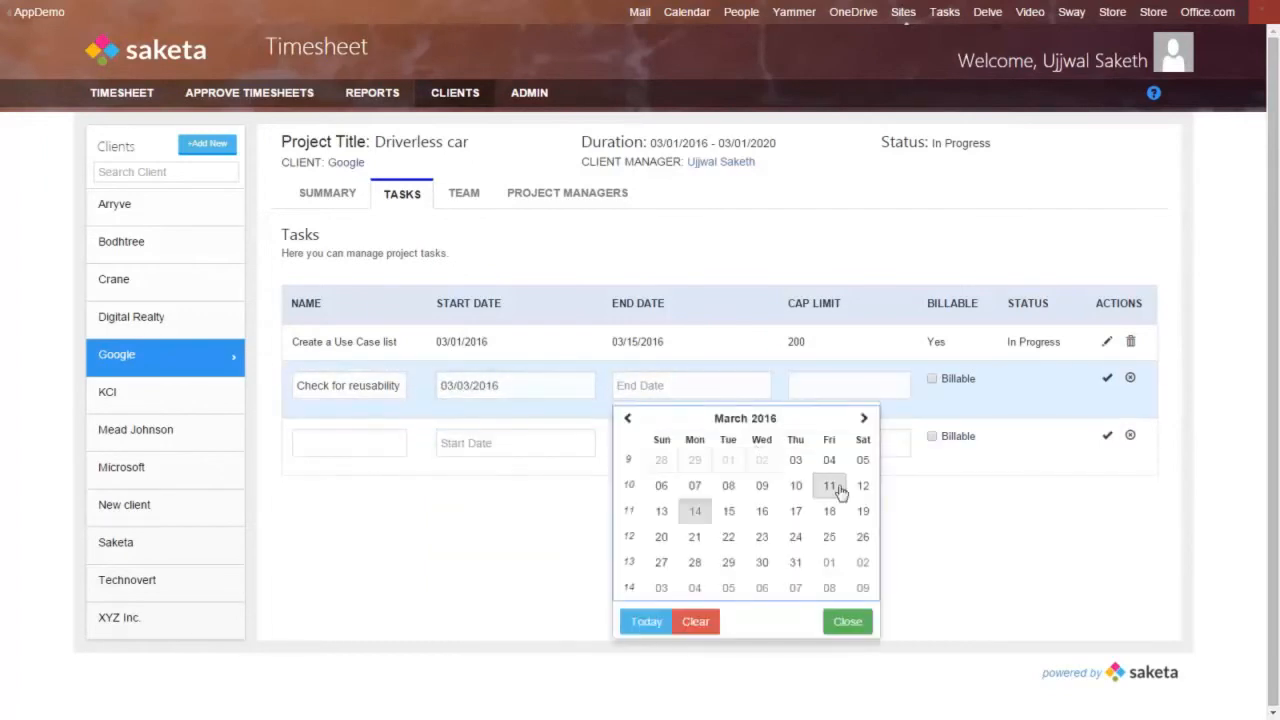
{"action": "left_click", "coordinate": [696, 486]}
Step: Give the reusability task a cap limit of 40, mark it billable and save it
{"action": "left_click", "coordinate": [800, 391]}
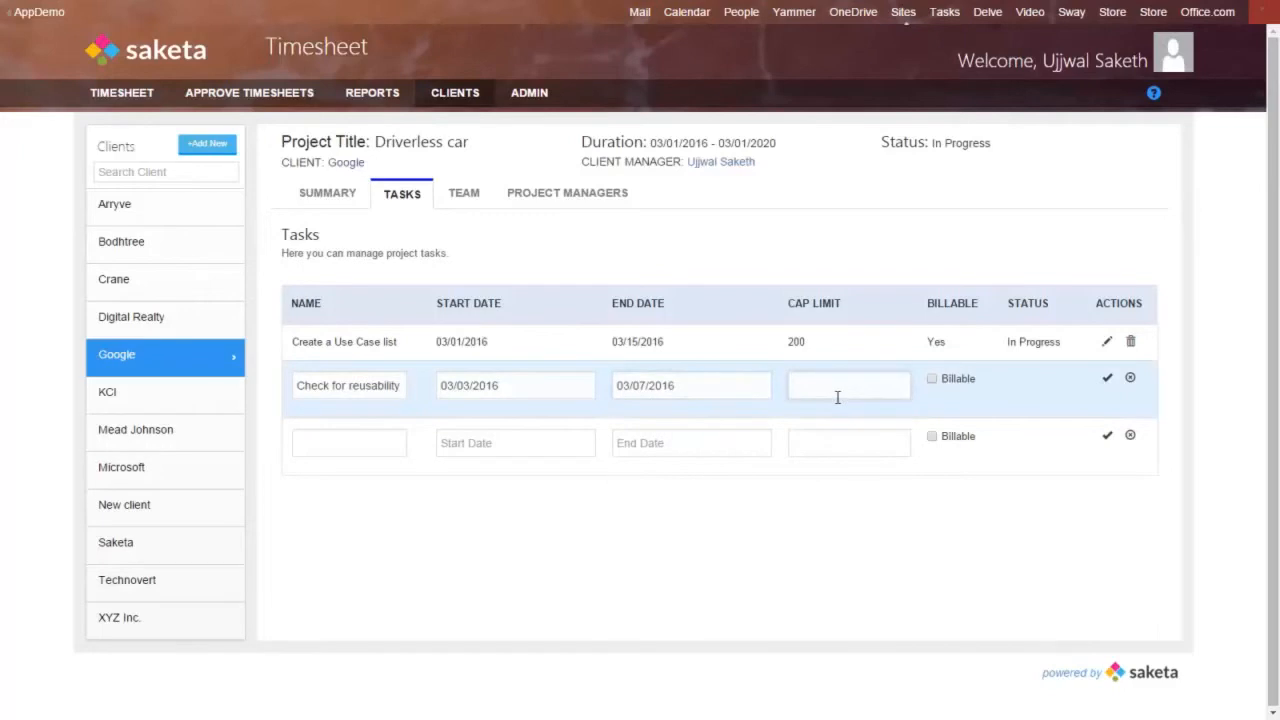
{"action": "type", "text": "40"}
{"action": "left_click", "coordinate": [932, 379]}
{"action": "left_click", "coordinate": [1107, 378]}
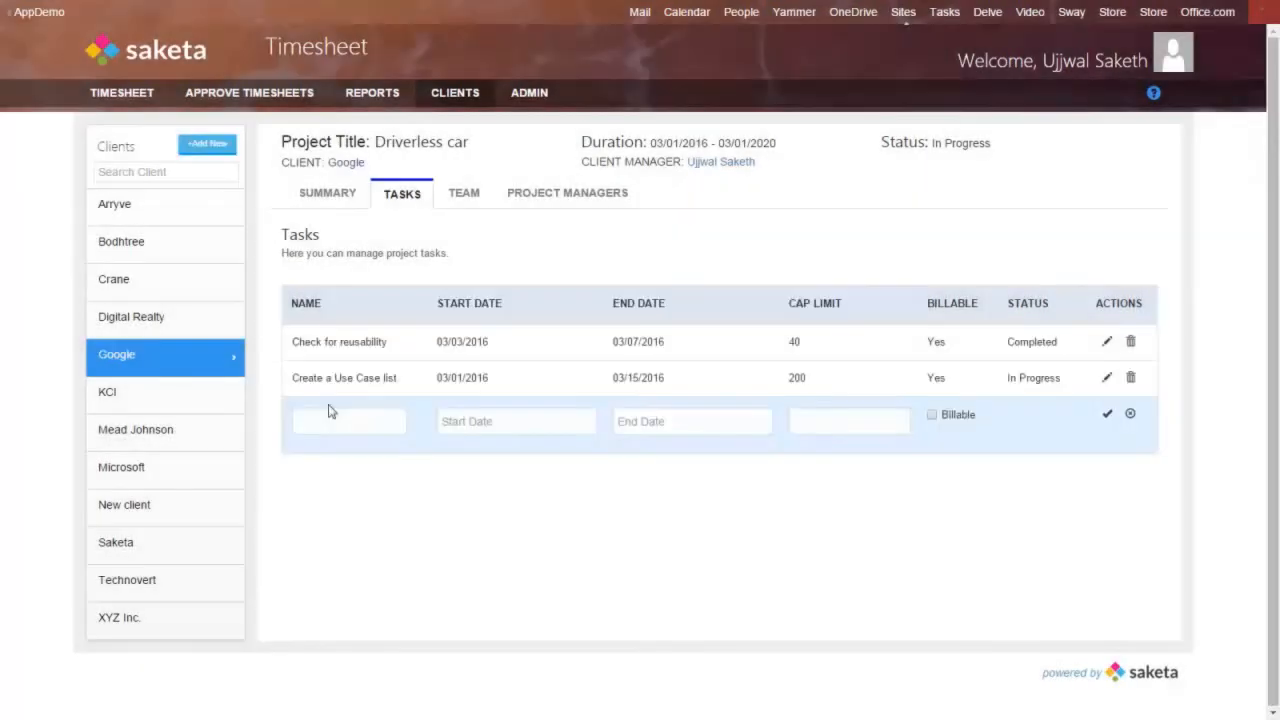
{"action": "left_click", "coordinate": [324, 421]}
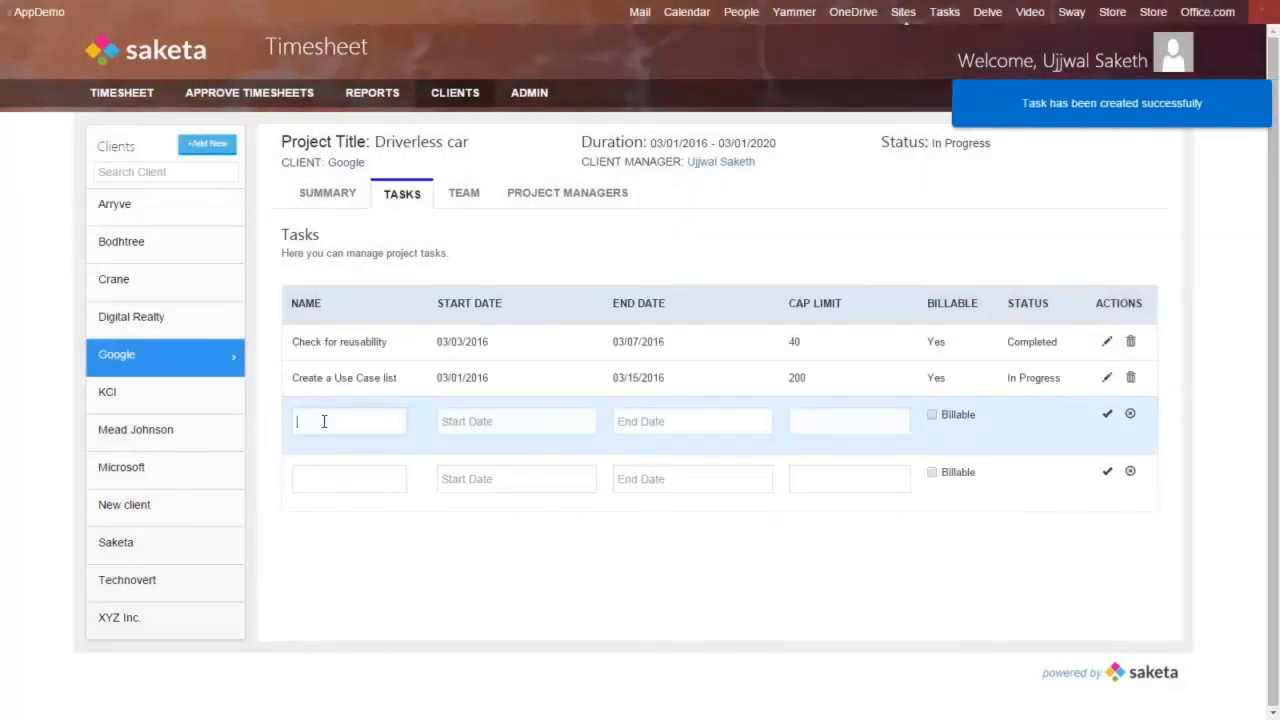
Step: Add the client manager to the Driverless car project's team with the billing role Business Analyst
{"action": "left_click", "coordinate": [465, 196]}
{"action": "left_click", "coordinate": [702, 350]}
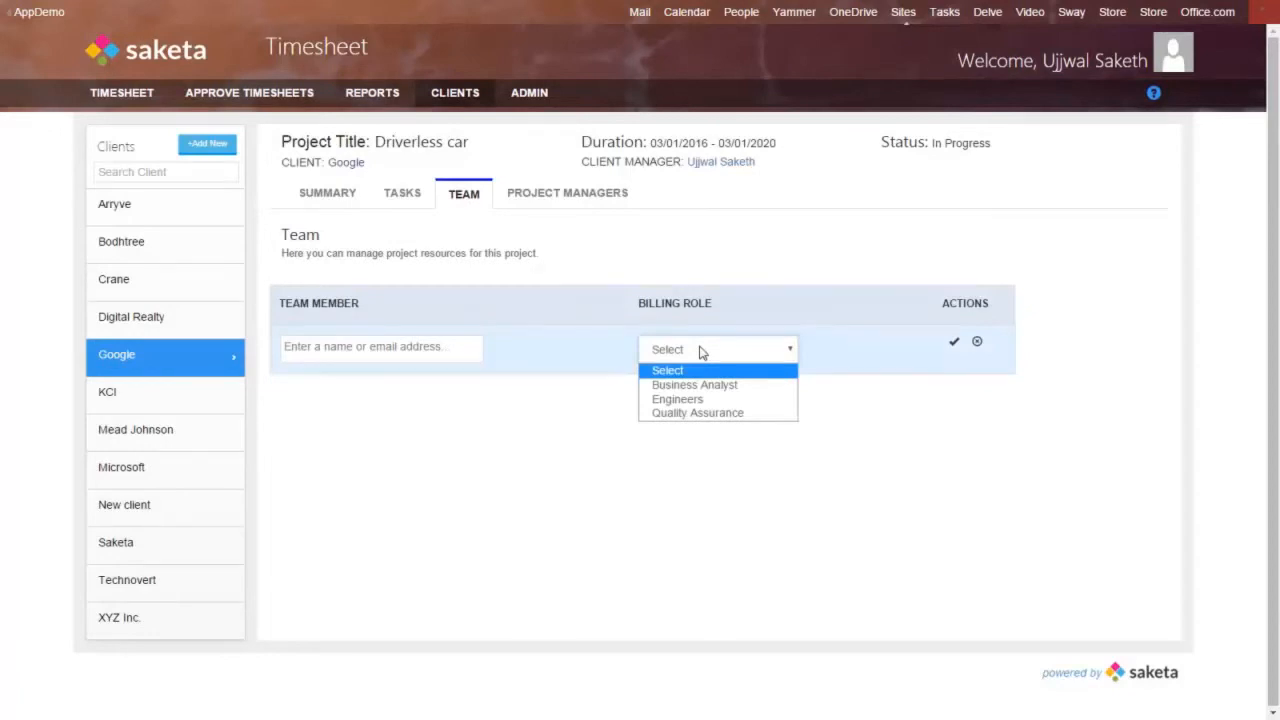
{"action": "left_click", "coordinate": [417, 345]}
{"action": "type", "text": "ujj"}
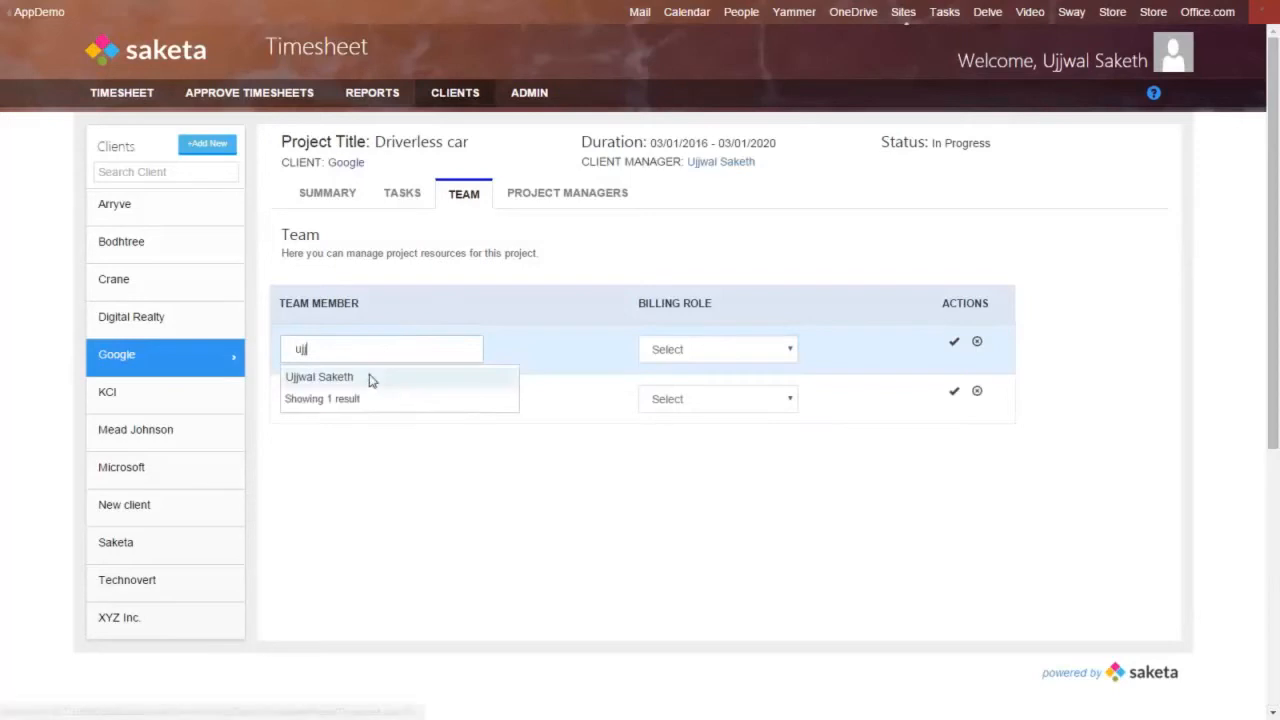
{"action": "left_click", "coordinate": [370, 379]}
{"action": "left_click", "coordinate": [729, 355]}
{"action": "left_click", "coordinate": [722, 381]}
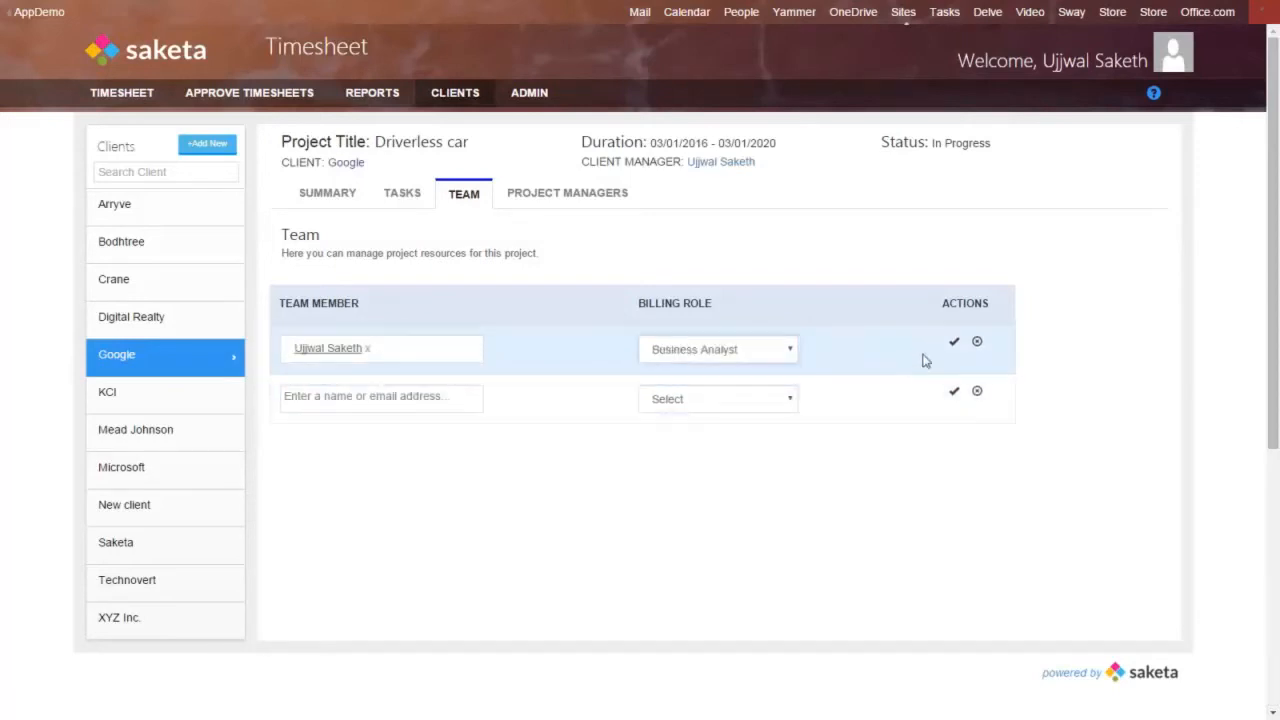
{"action": "left_click", "coordinate": [954, 342]}
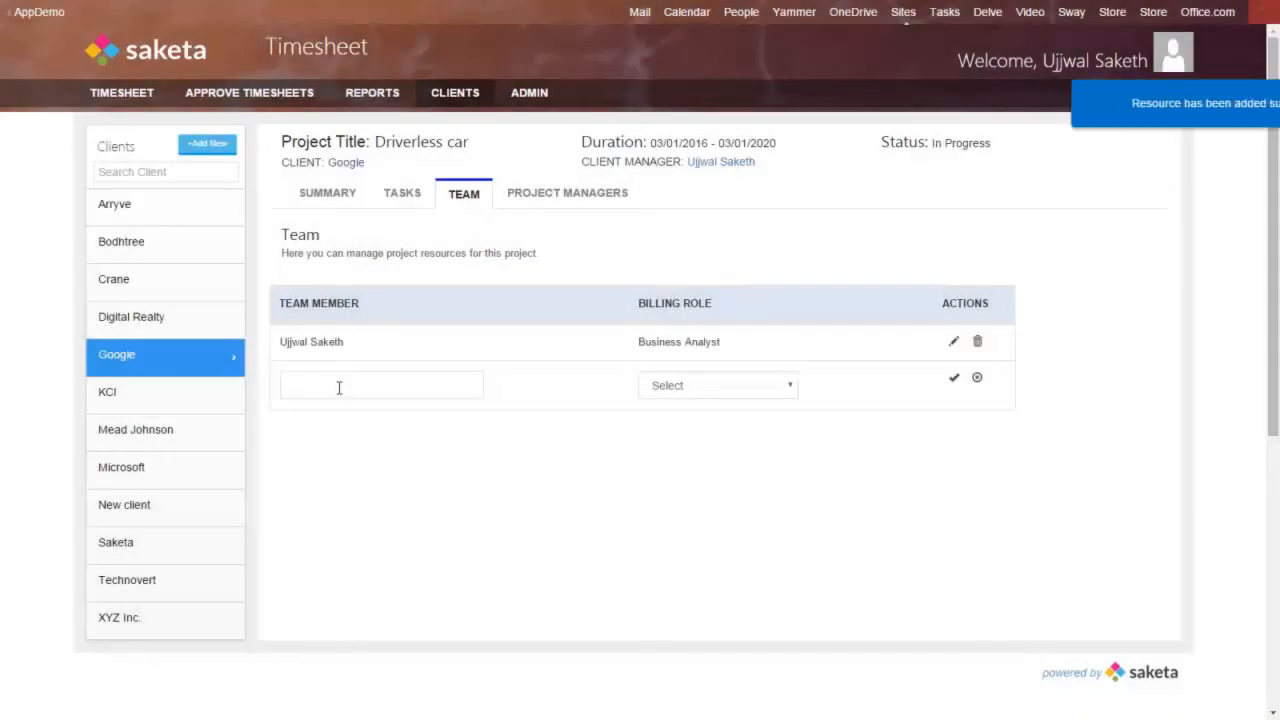
{"action": "left_click", "coordinate": [358, 380]}
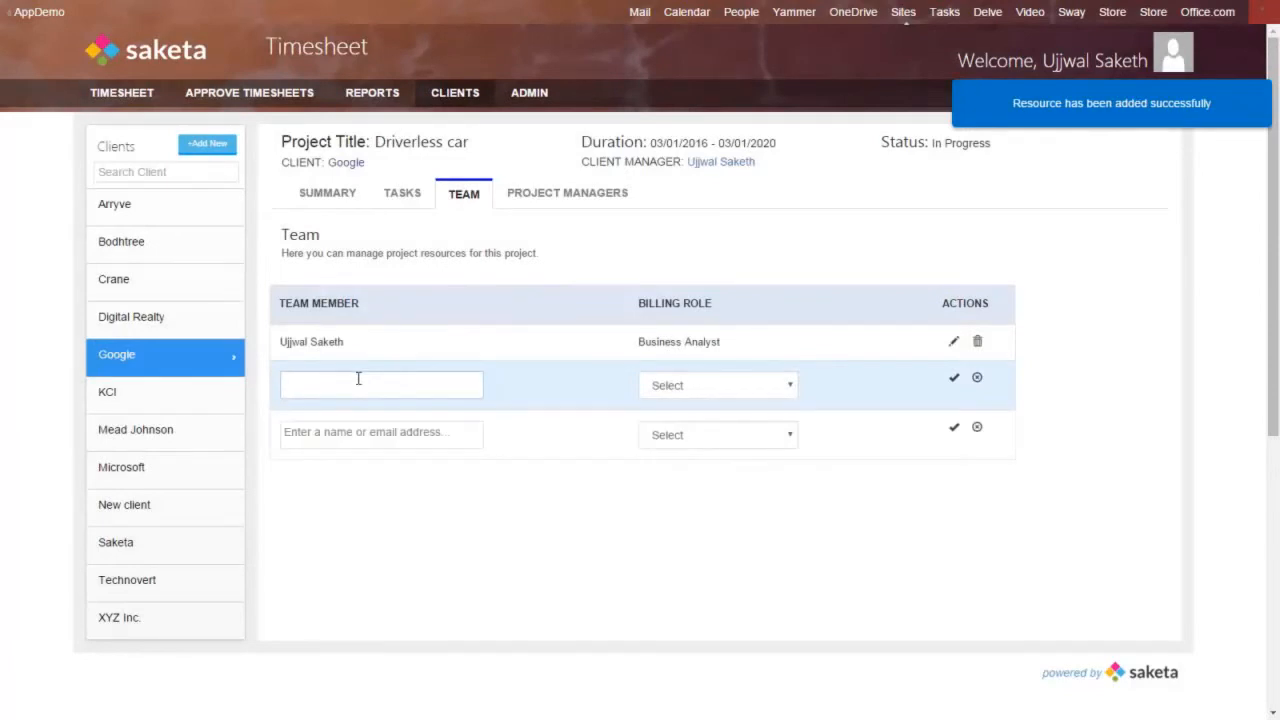
Step: Add the client manager to the Driverless car project's team again, this time with the billing role Engineers
{"action": "type", "text": "ujjwal"}
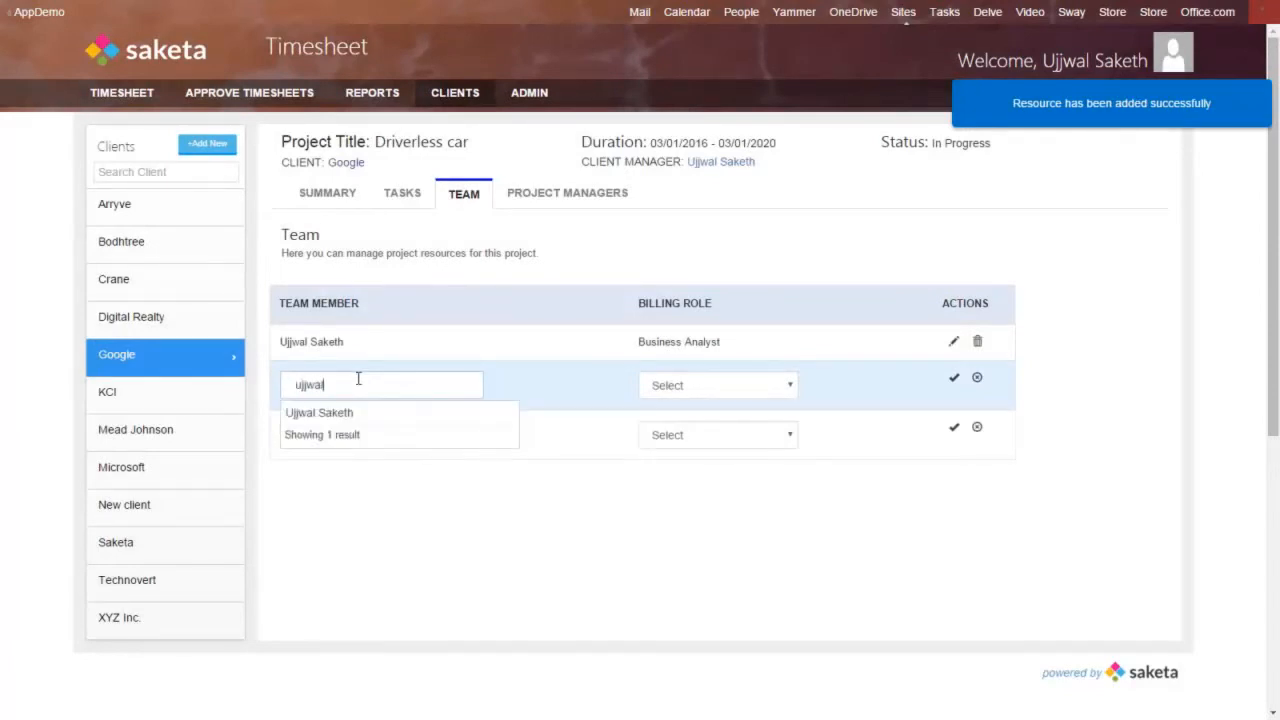
{"action": "left_click", "coordinate": [349, 410]}
{"action": "left_click", "coordinate": [750, 395]}
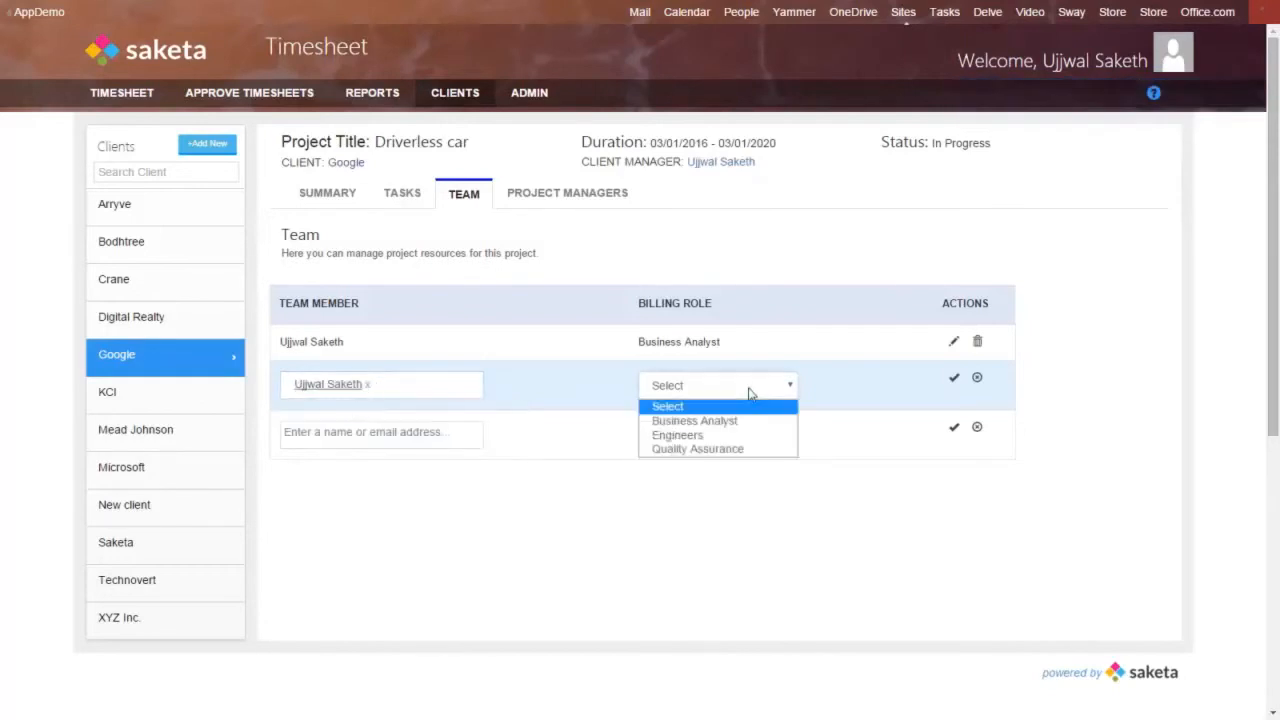
{"action": "left_click", "coordinate": [736, 421]}
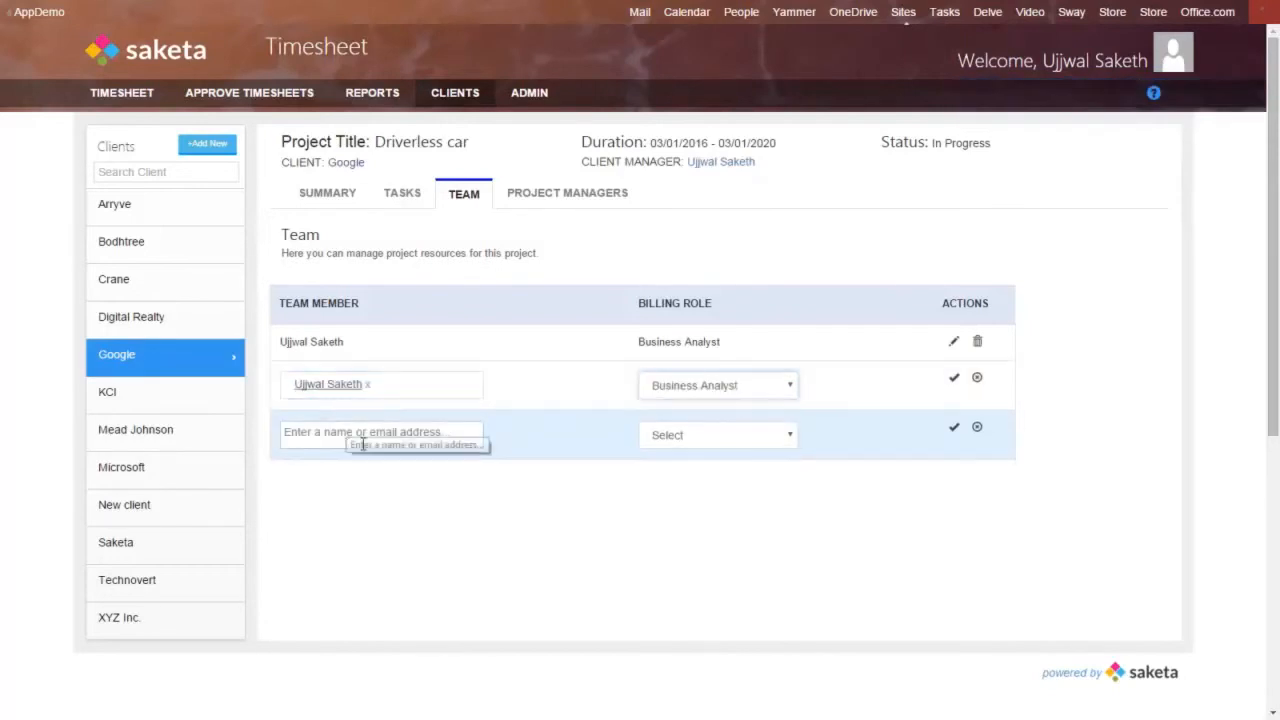
{"action": "left_click", "coordinate": [714, 390]}
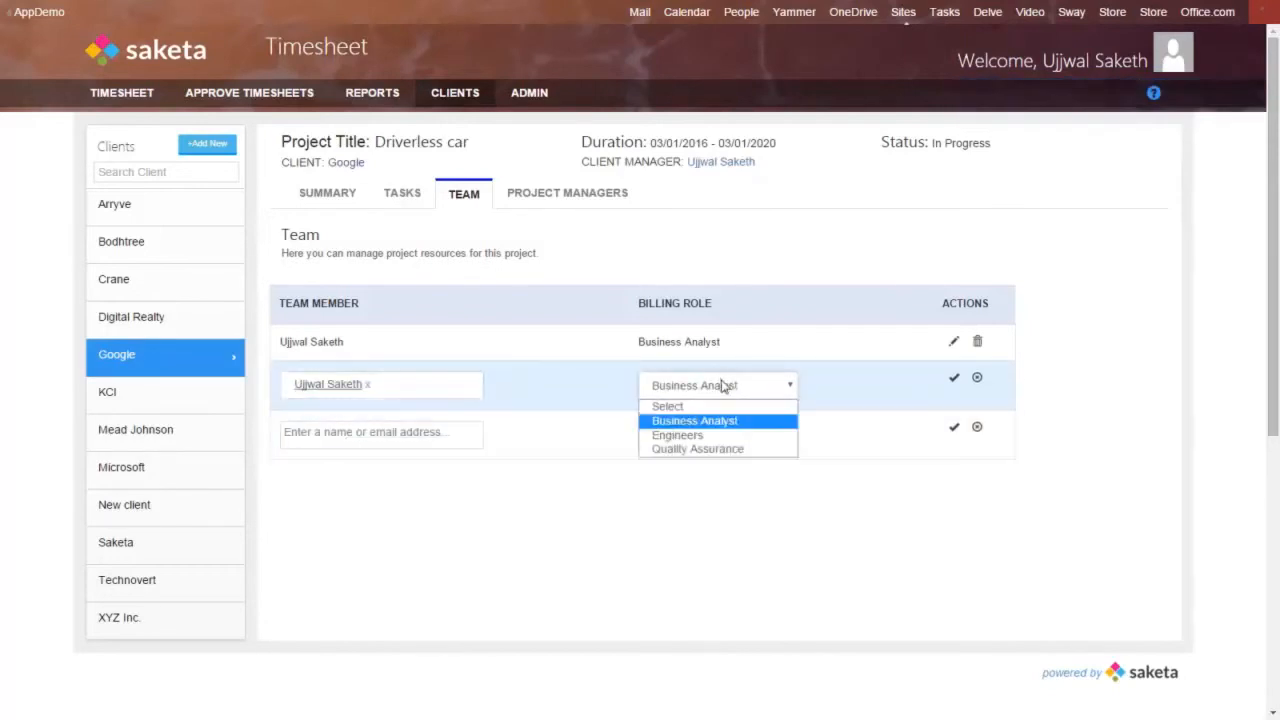
{"action": "left_click", "coordinate": [700, 436]}
{"action": "left_click", "coordinate": [953, 377]}
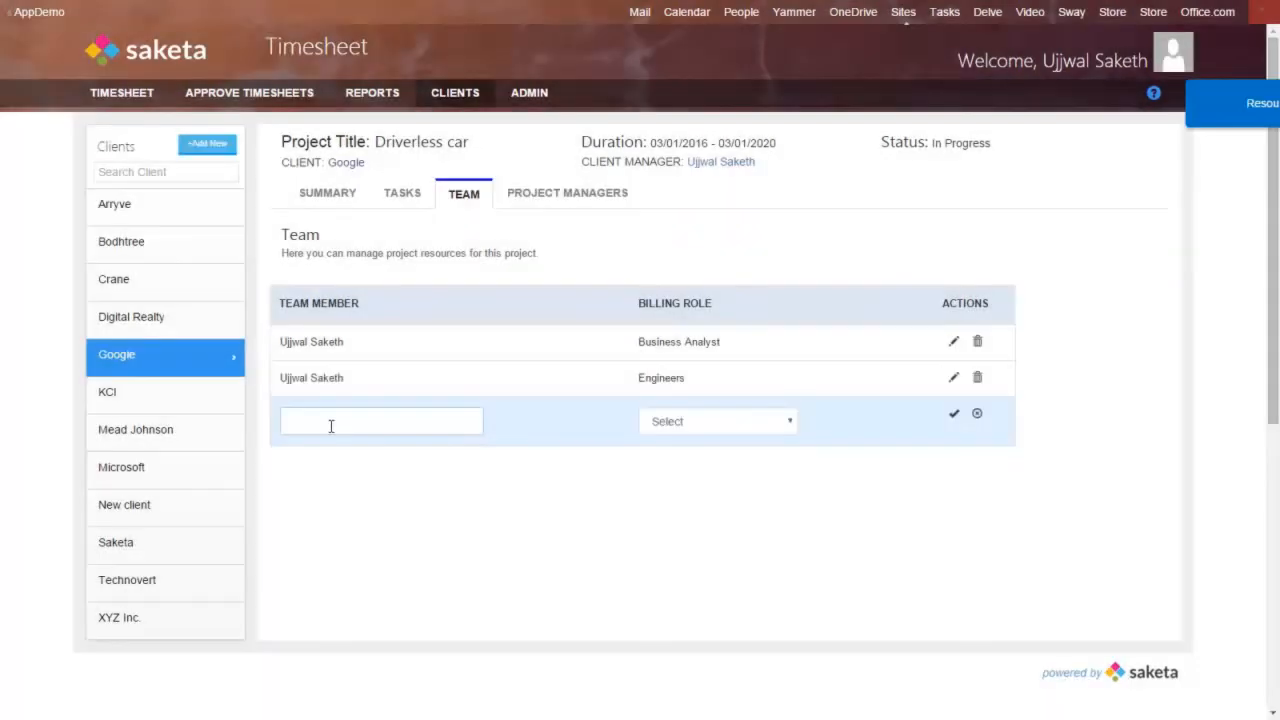
Step: Add a third team entry for the client manager with the billing role Quality Assurance
{"action": "left_click", "coordinate": [333, 424]}
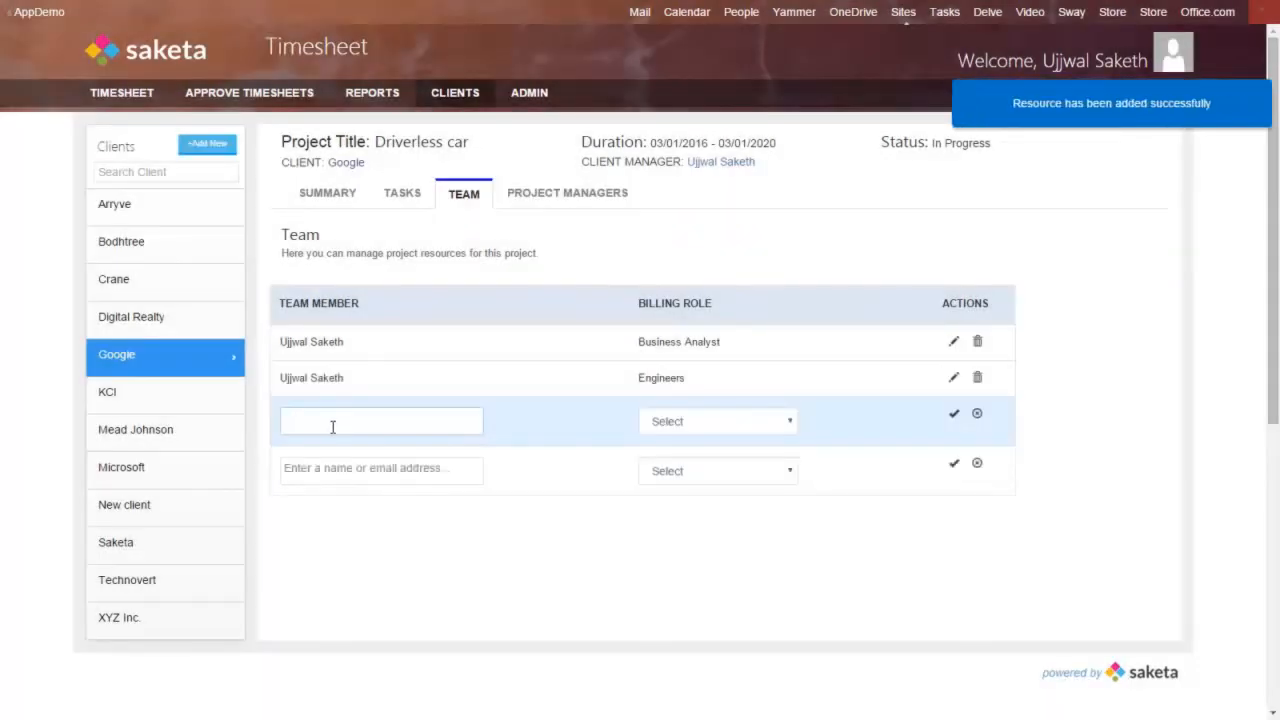
{"action": "type", "text": "ujj"}
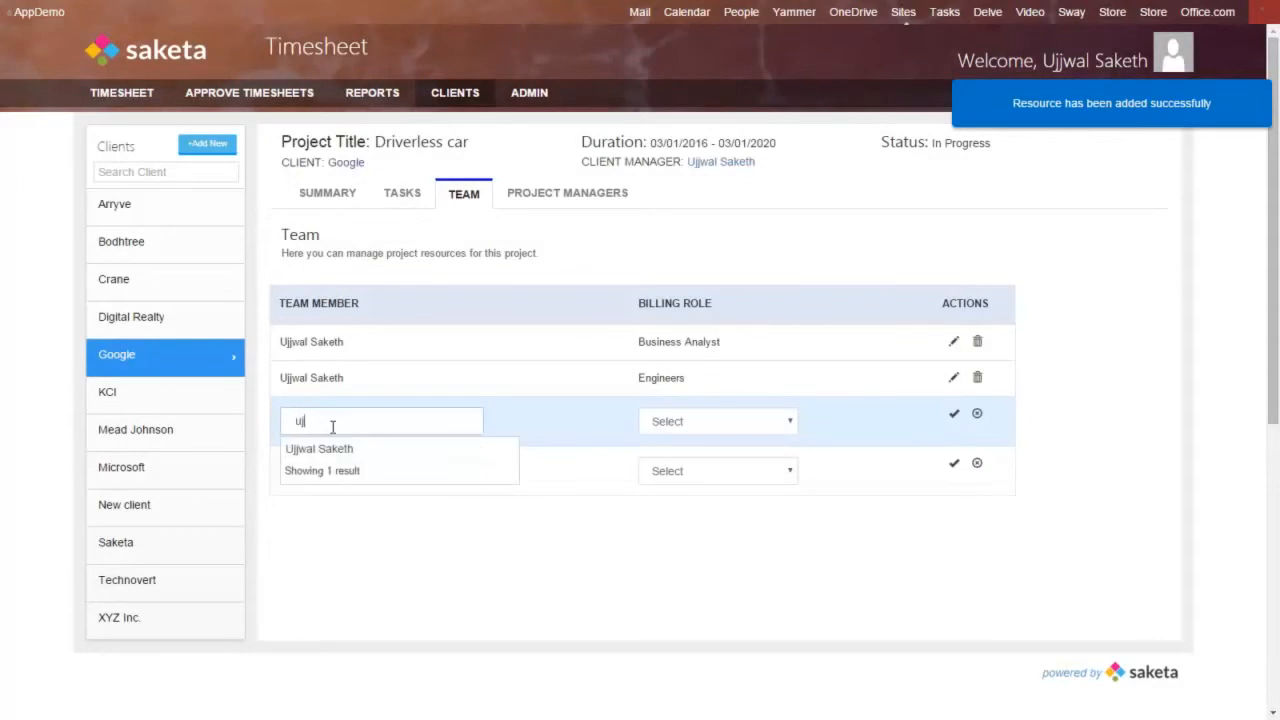
{"action": "left_click", "coordinate": [491, 455]}
{"action": "left_click", "coordinate": [691, 421]}
{"action": "left_click", "coordinate": [695, 484]}
{"action": "left_click", "coordinate": [955, 416]}
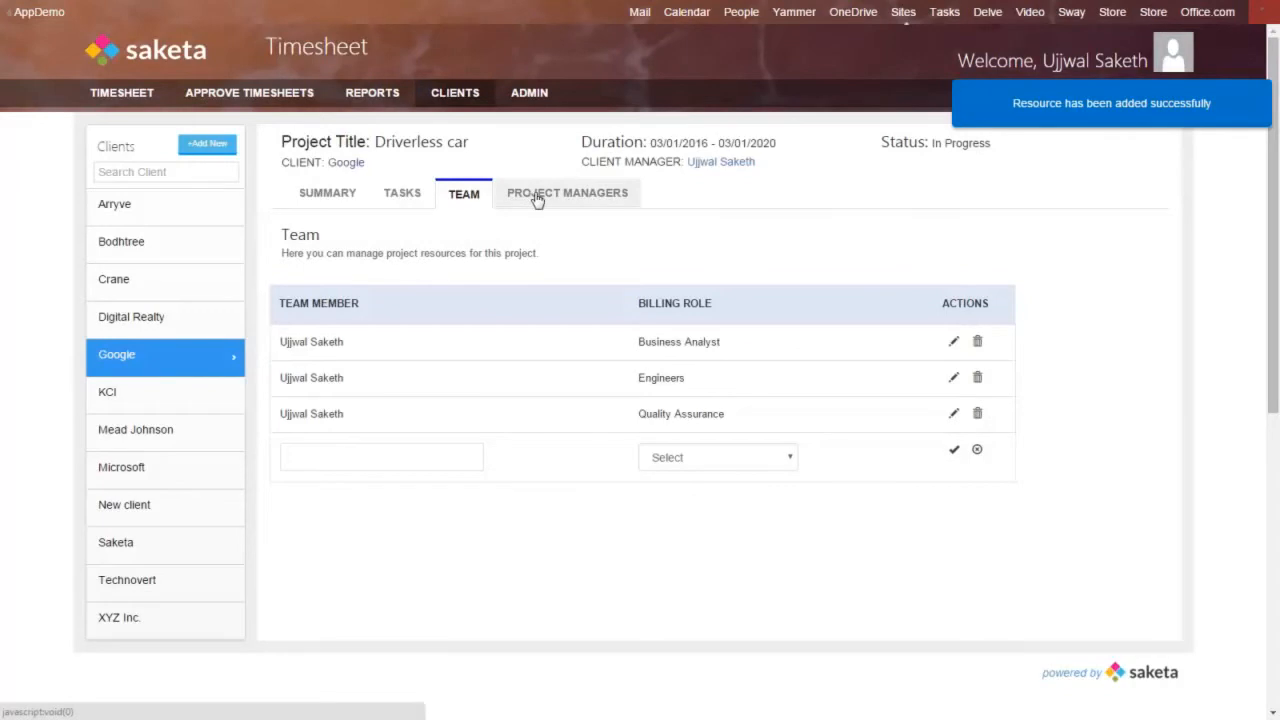
Step: Check the project's managers, and look up the Google Driverless car tasks offered in the Mar 14 - Mar 20, 2016 timesheet
{"action": "left_click", "coordinate": [524, 193]}
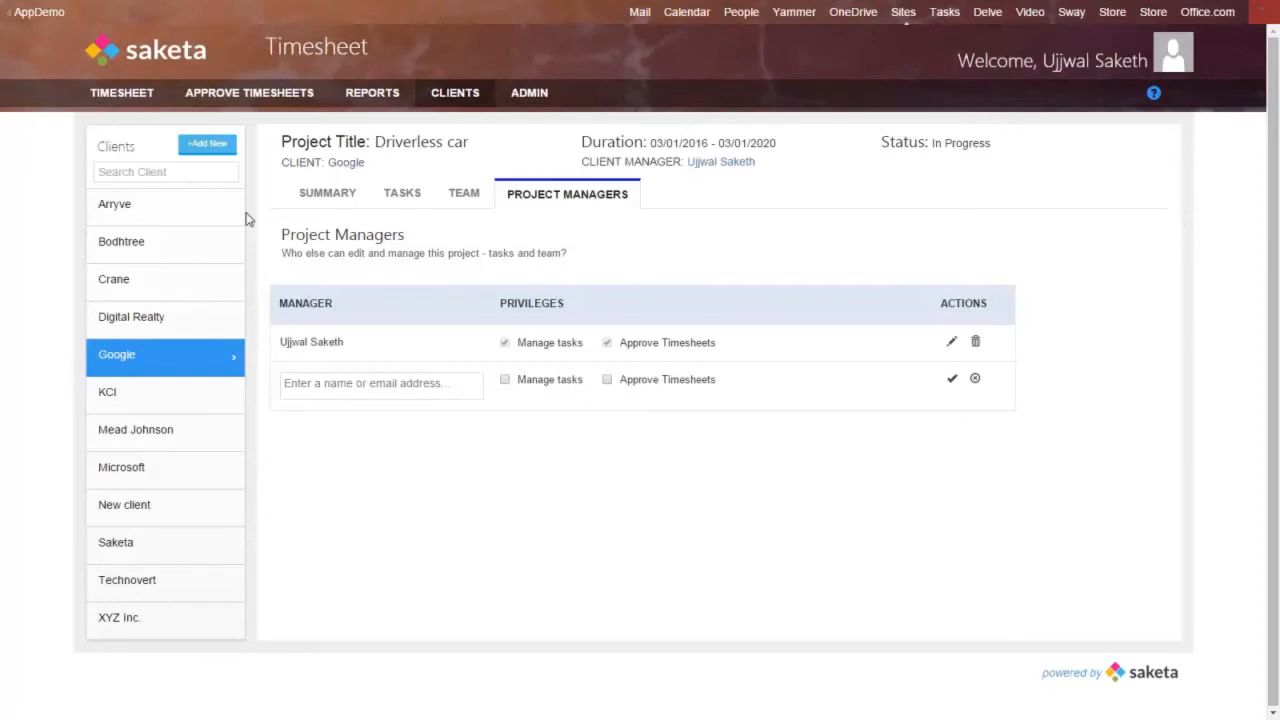
{"action": "left_click", "coordinate": [128, 99]}
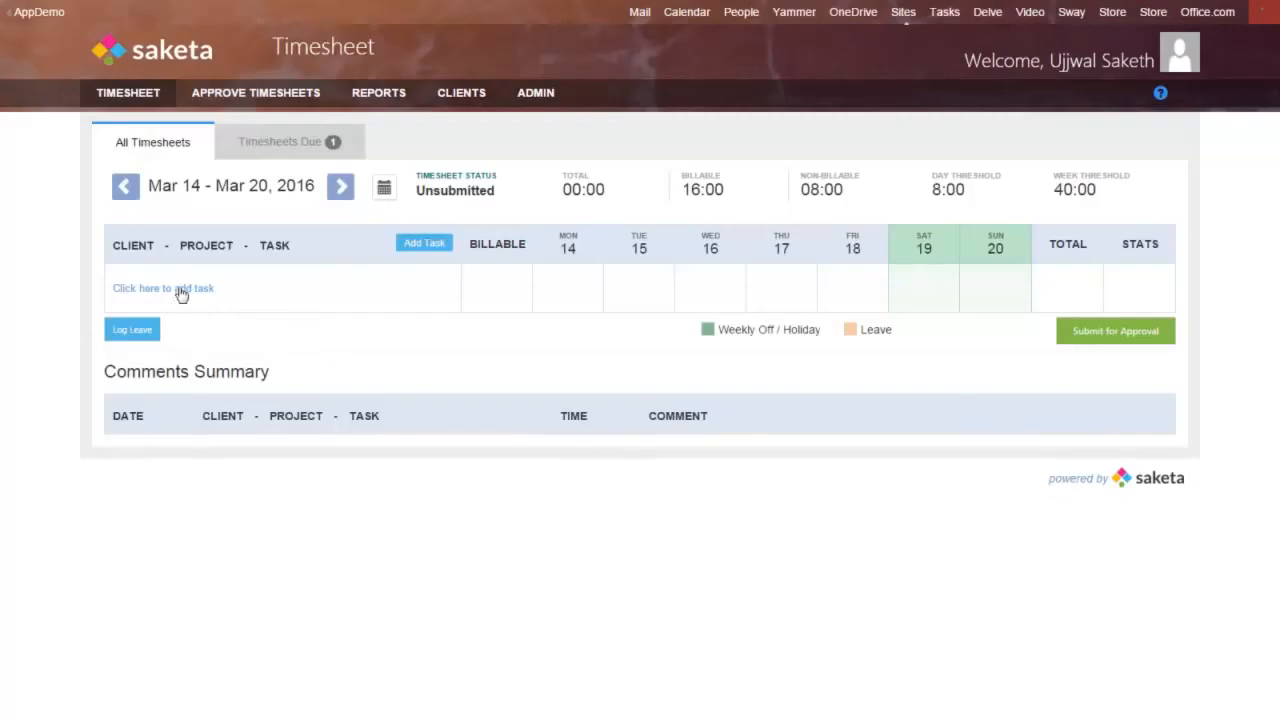
{"action": "left_click", "coordinate": [172, 300]}
{"action": "left_click", "coordinate": [152, 355]}
{"action": "left_click", "coordinate": [265, 361]}
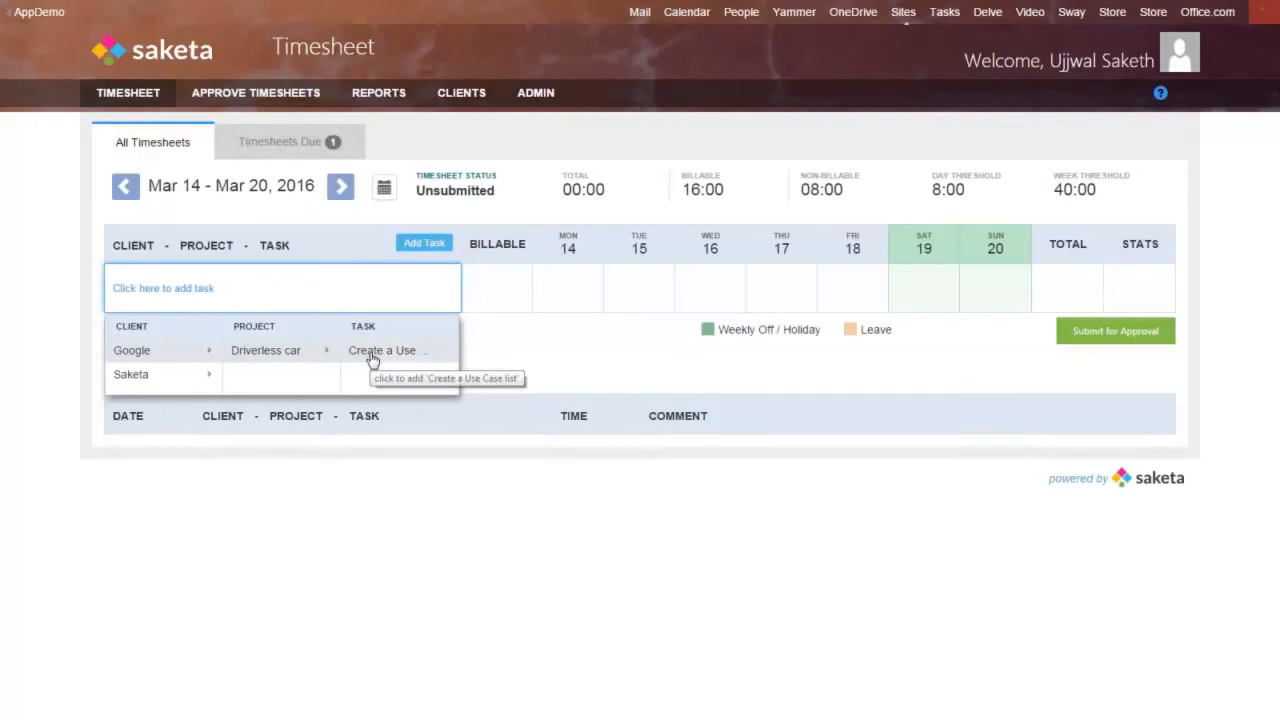
Step: Look up the Google Driverless car tasks offered in the Mar 07 - Mar 13, 2016 timesheet
{"action": "left_click", "coordinate": [124, 187]}
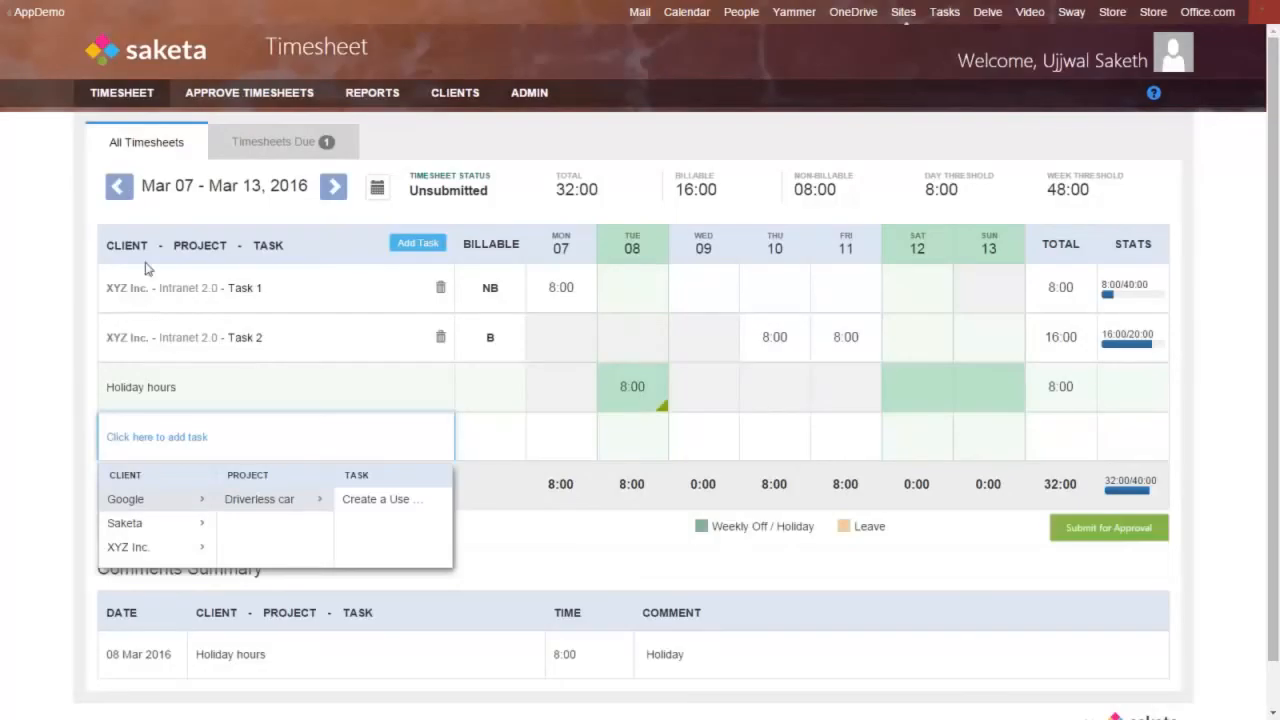
{"action": "left_click", "coordinate": [167, 441]}
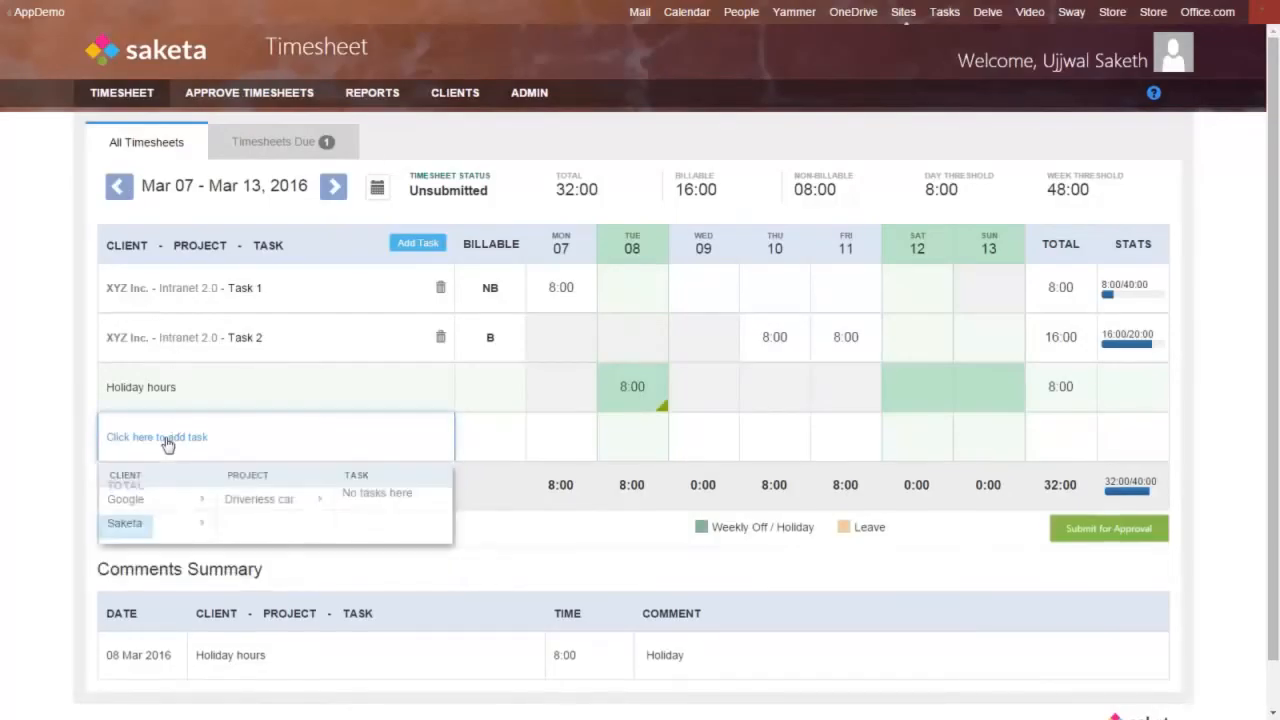
{"action": "mouse_move", "coordinate": [261, 507]}
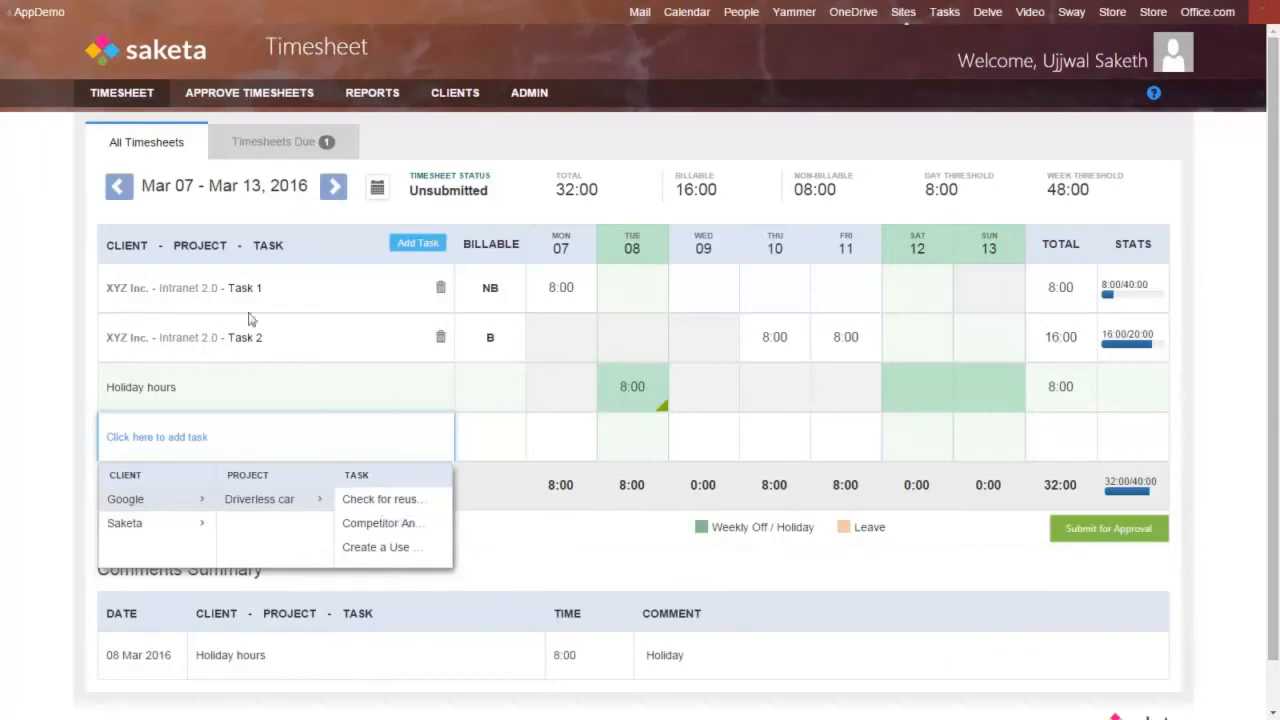
Step: Add Google's Driverless car task "Create a Use Case list" to the Mar 14 - Mar 20, 2016 timesheet
{"action": "left_click", "coordinate": [336, 192]}
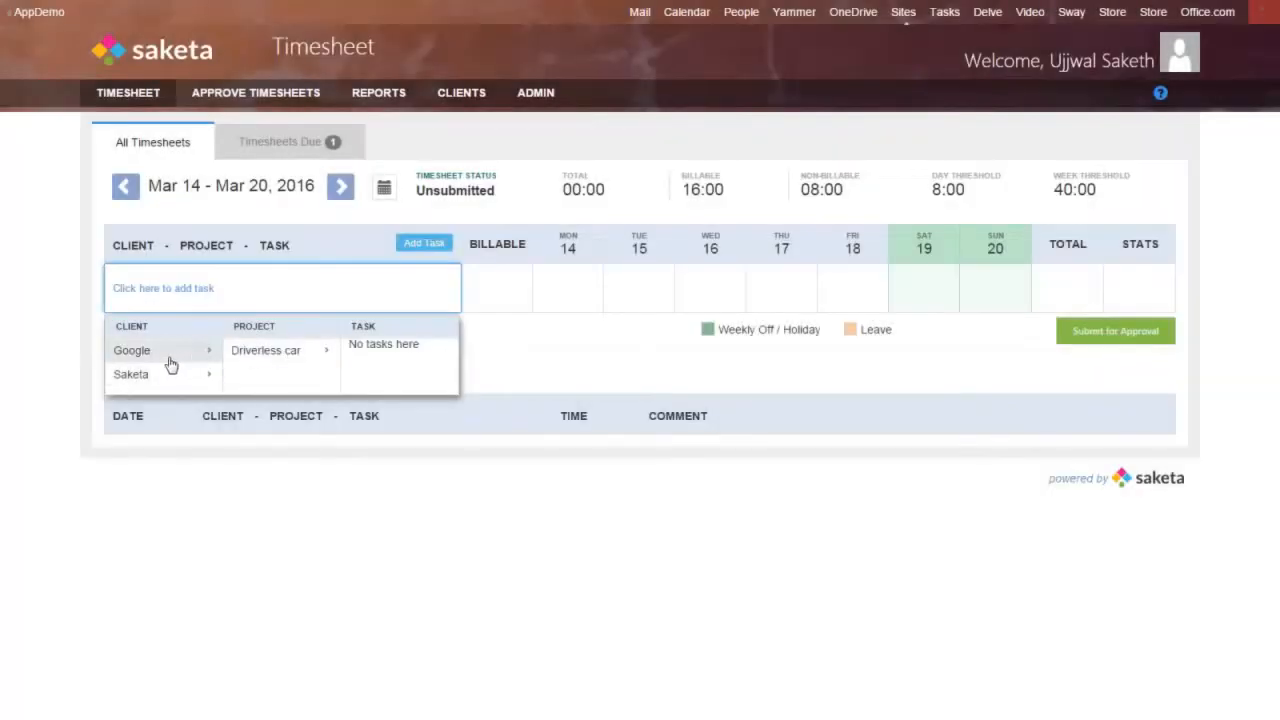
{"action": "left_click", "coordinate": [172, 362]}
{"action": "left_click", "coordinate": [270, 356]}
{"action": "left_click", "coordinate": [378, 362]}
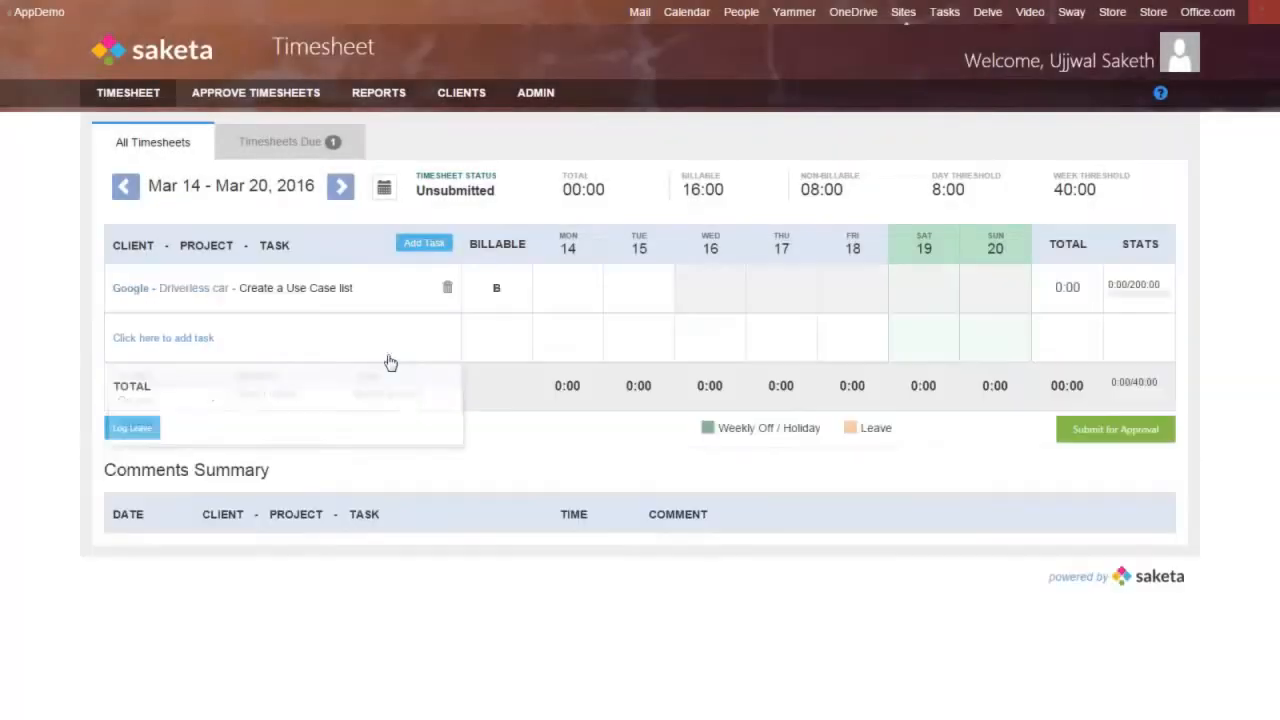
Step: Log 8 hours each on Monday 14 and Tuesday 15 for the "Create a Use Case list" task
{"action": "left_click", "coordinate": [561, 302]}
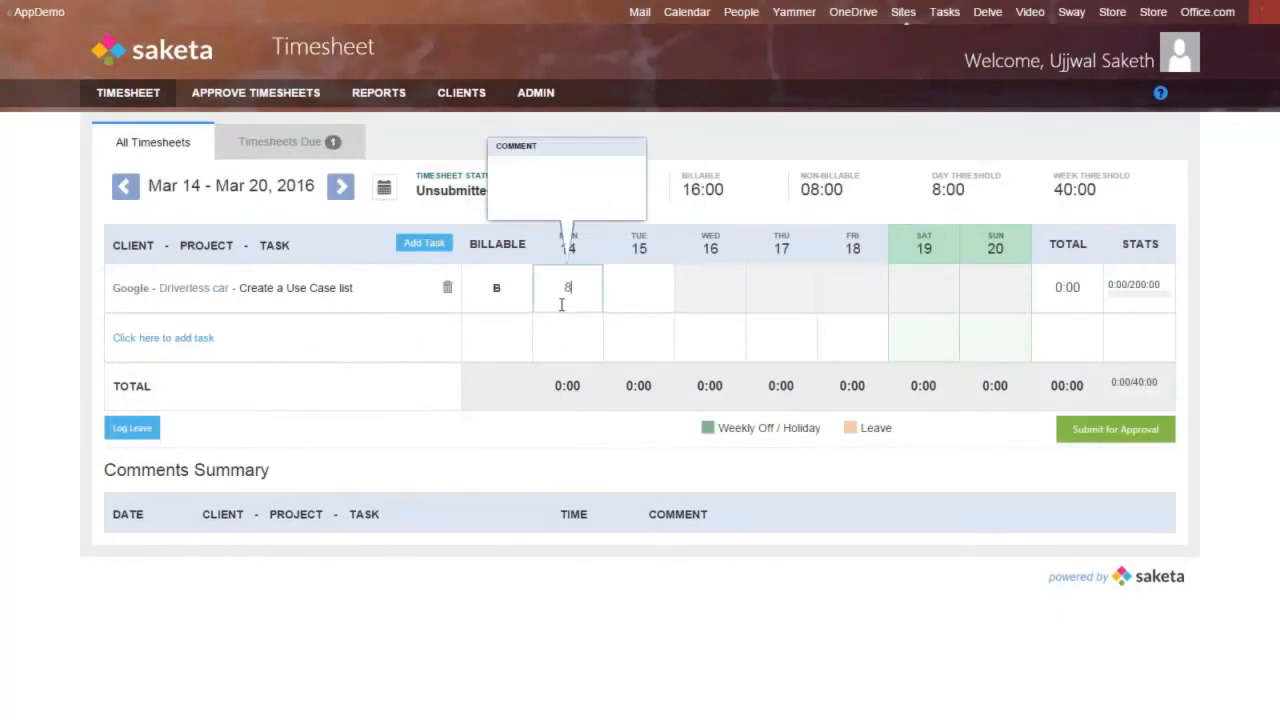
{"action": "type", "text": "8"}
{"action": "key", "text": "Tab"}
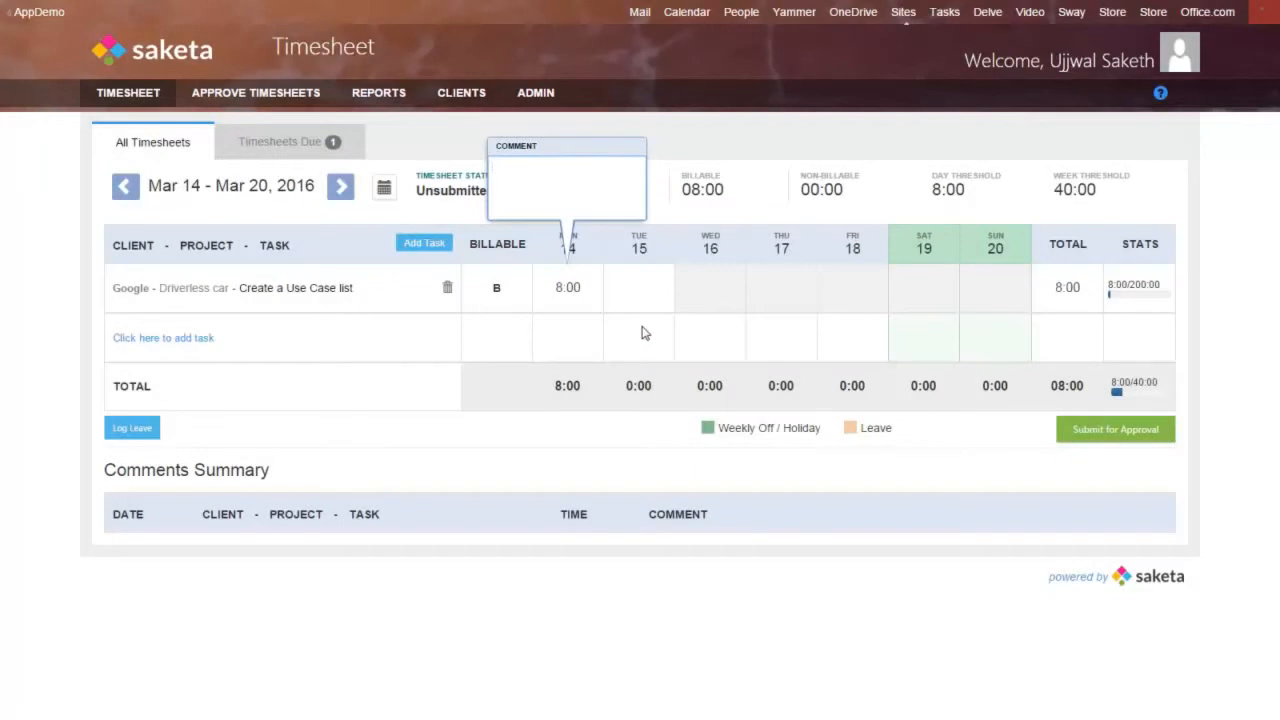
{"action": "left_click", "coordinate": [642, 337]}
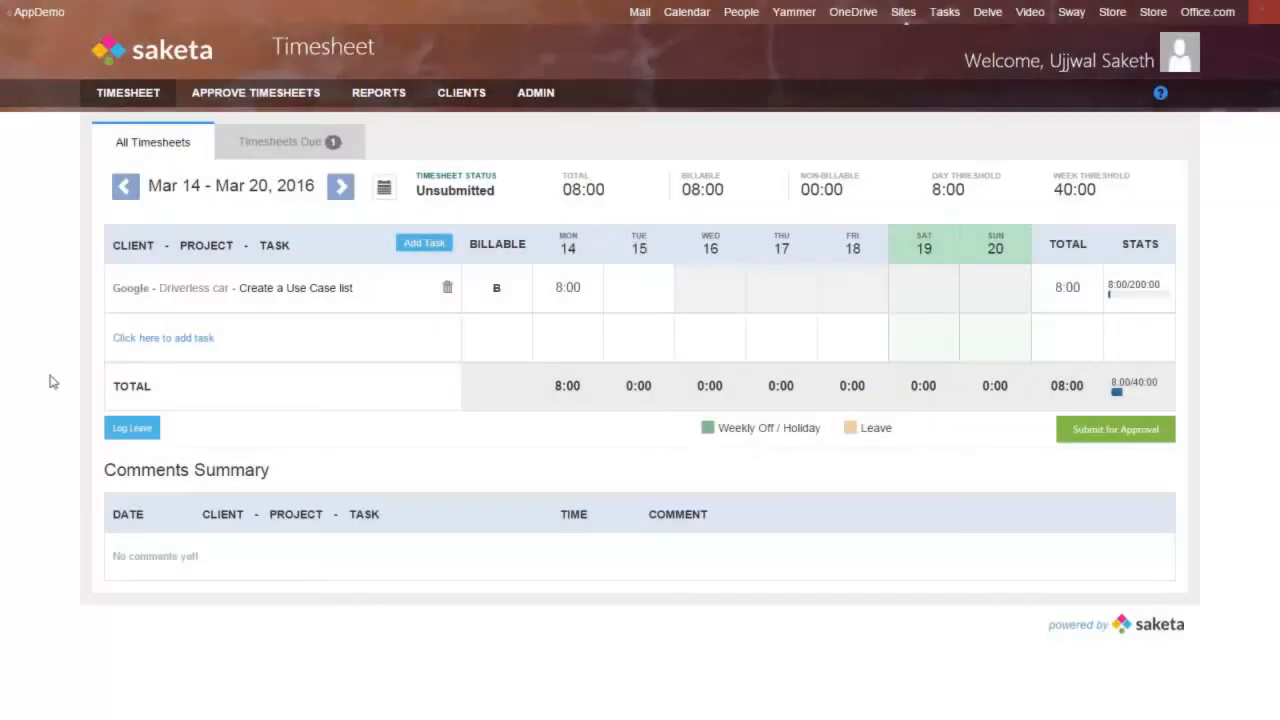
{"action": "left_click", "coordinate": [657, 291]}
{"action": "type", "text": "8"}
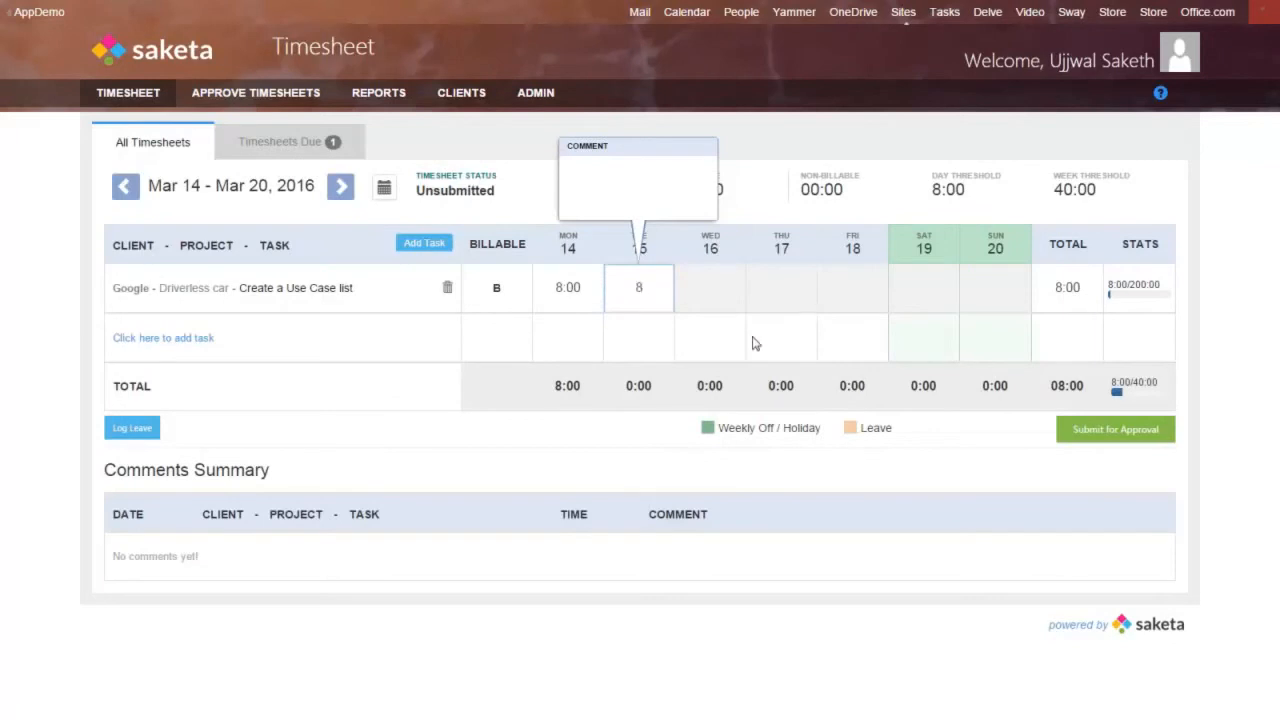
{"action": "left_click", "coordinate": [752, 336]}
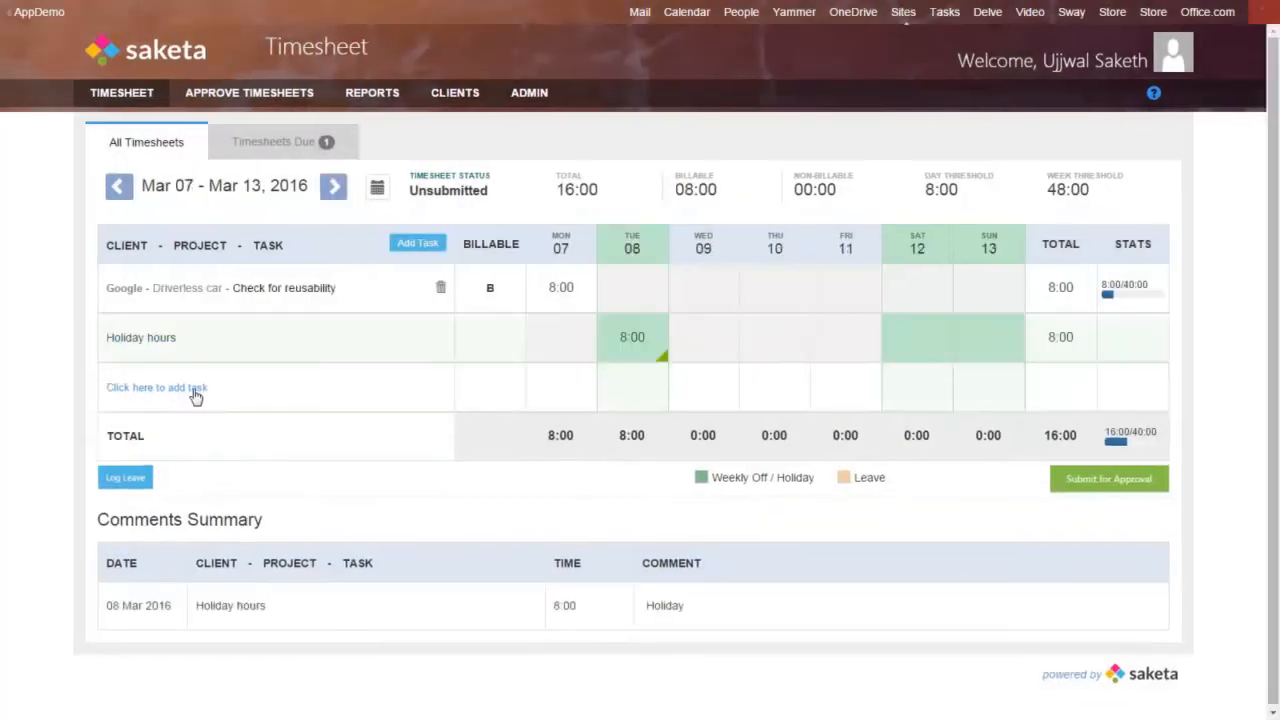
Step: Add Google's Driverless car task "Create a Use Case list" to the Mar 07 - Mar 13, 2016 timesheet
{"action": "left_click", "coordinate": [196, 395]}
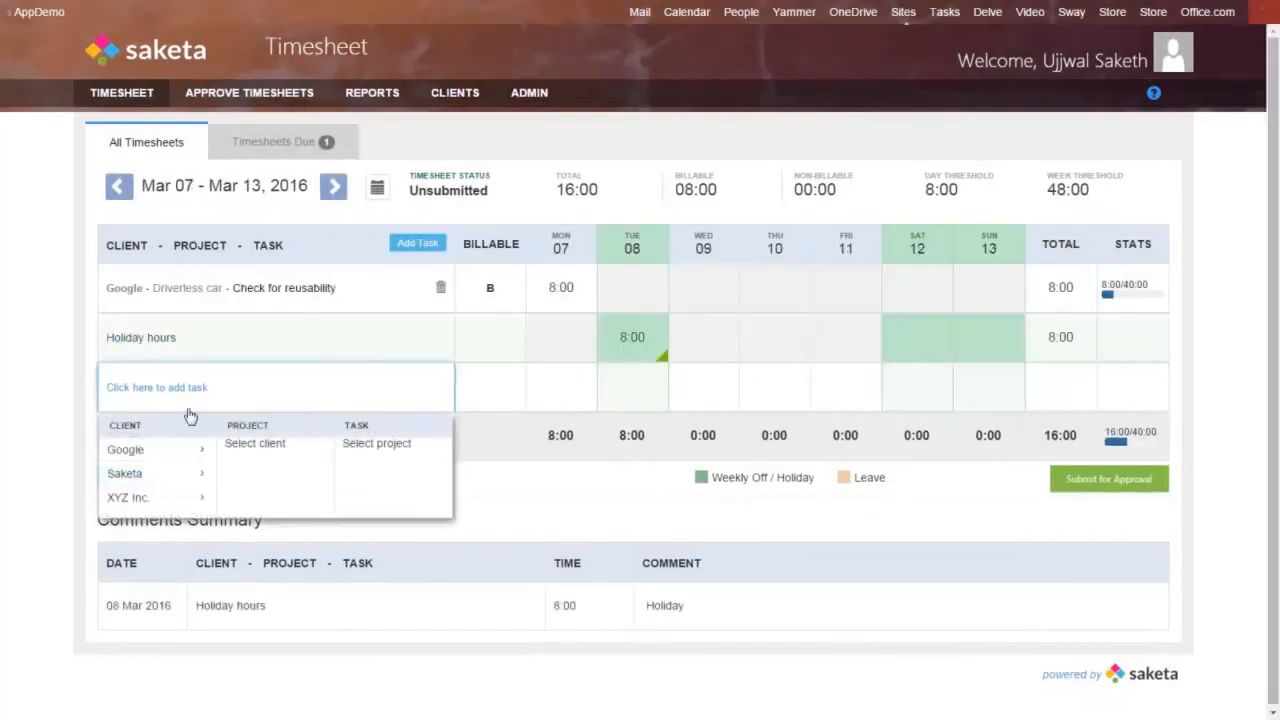
{"action": "left_click", "coordinate": [175, 451]}
{"action": "left_click", "coordinate": [252, 452]}
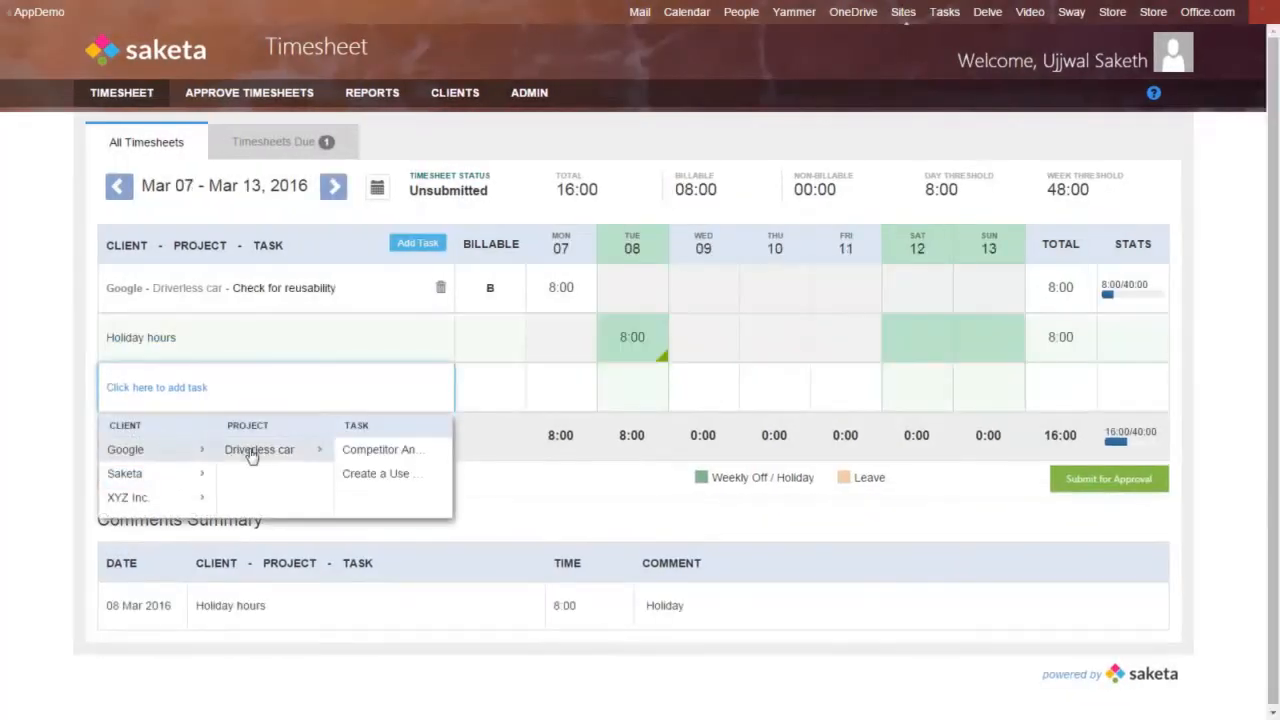
{"action": "left_click", "coordinate": [395, 476]}
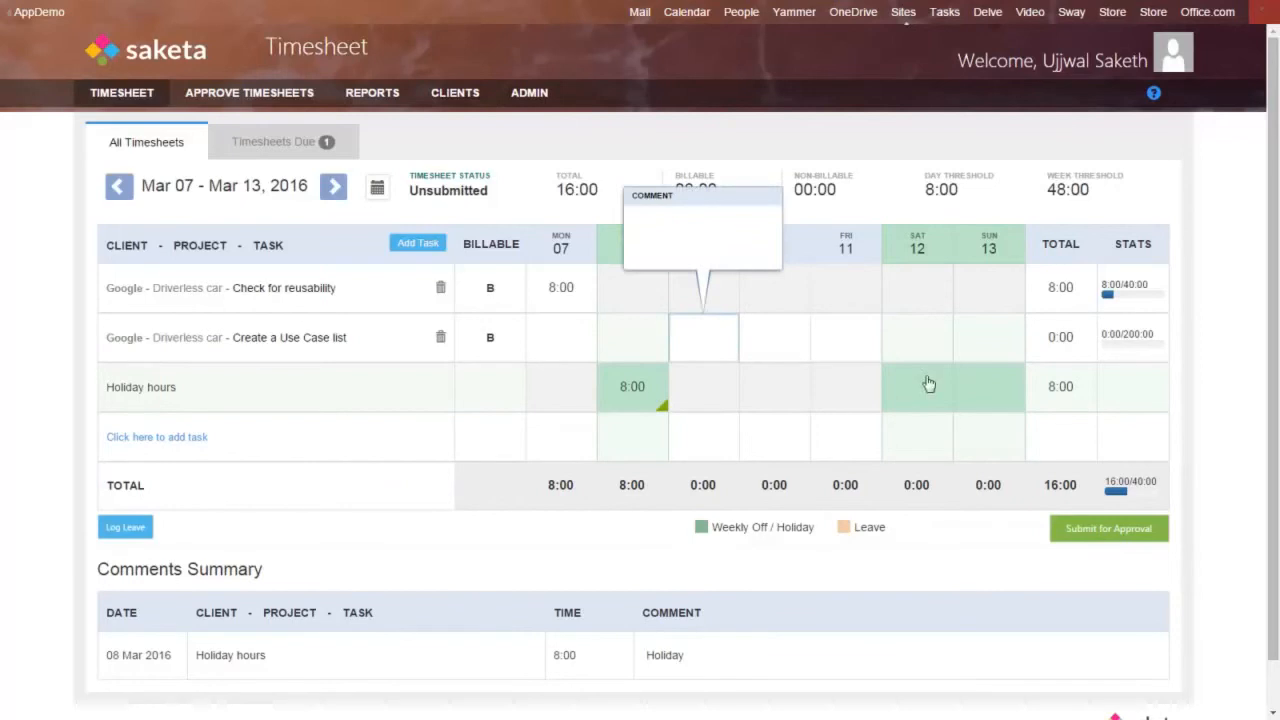
Step: Log 8 hours each on Wednesday 09 and Thursday 10 for the "Create a Use Case list" task
{"action": "left_click_drag", "start_coordinate": [929, 384], "coordinate": [867, 345]}
{"action": "left_click", "coordinate": [703, 329]}
{"action": "type", "text": "8"}
{"action": "left_click", "coordinate": [775, 345]}
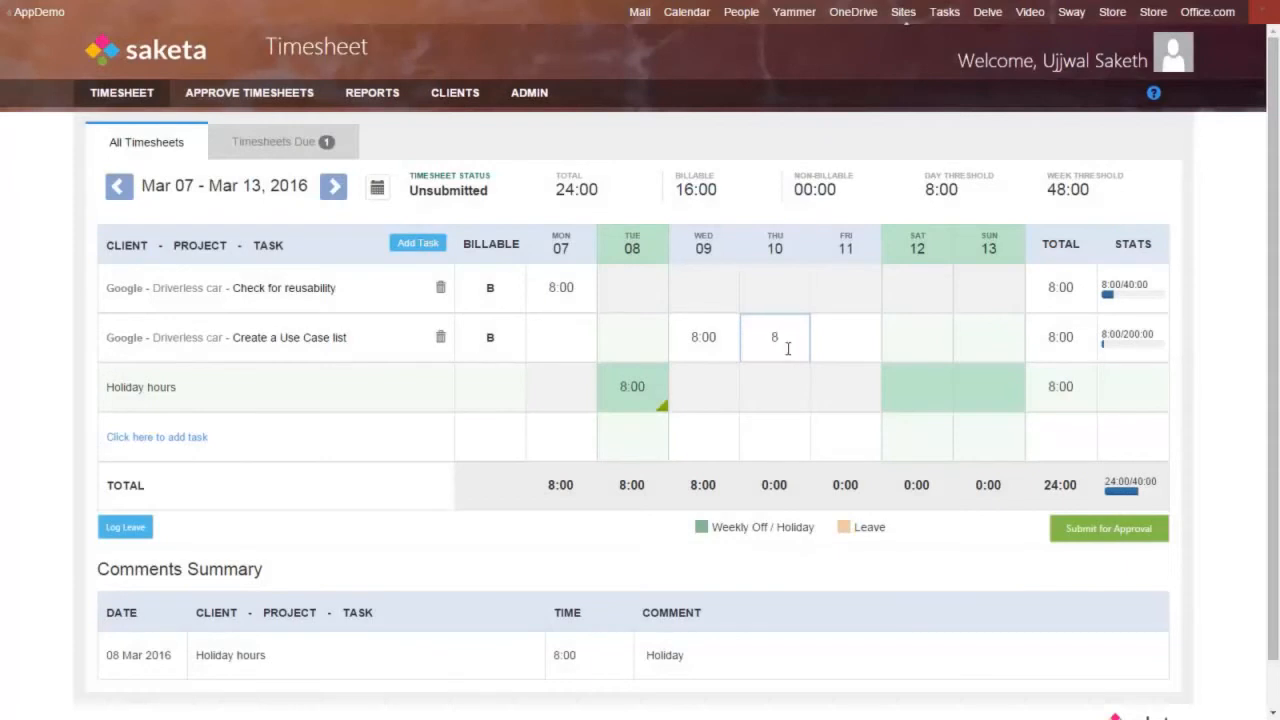
{"action": "type", "text": "8"}
{"action": "left_click", "coordinate": [844, 342]}
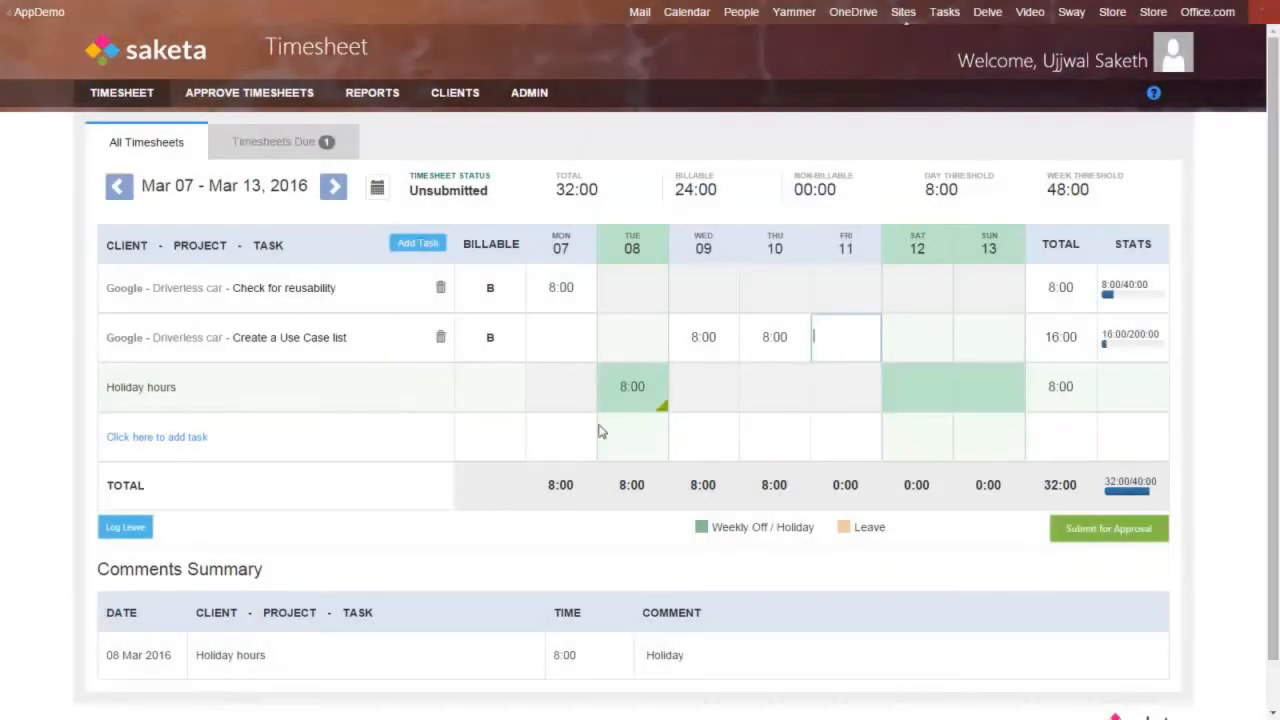
Step: Log 8 leave hours on Friday 11 with the comment "on leave"
{"action": "left_click", "coordinate": [133, 521]}
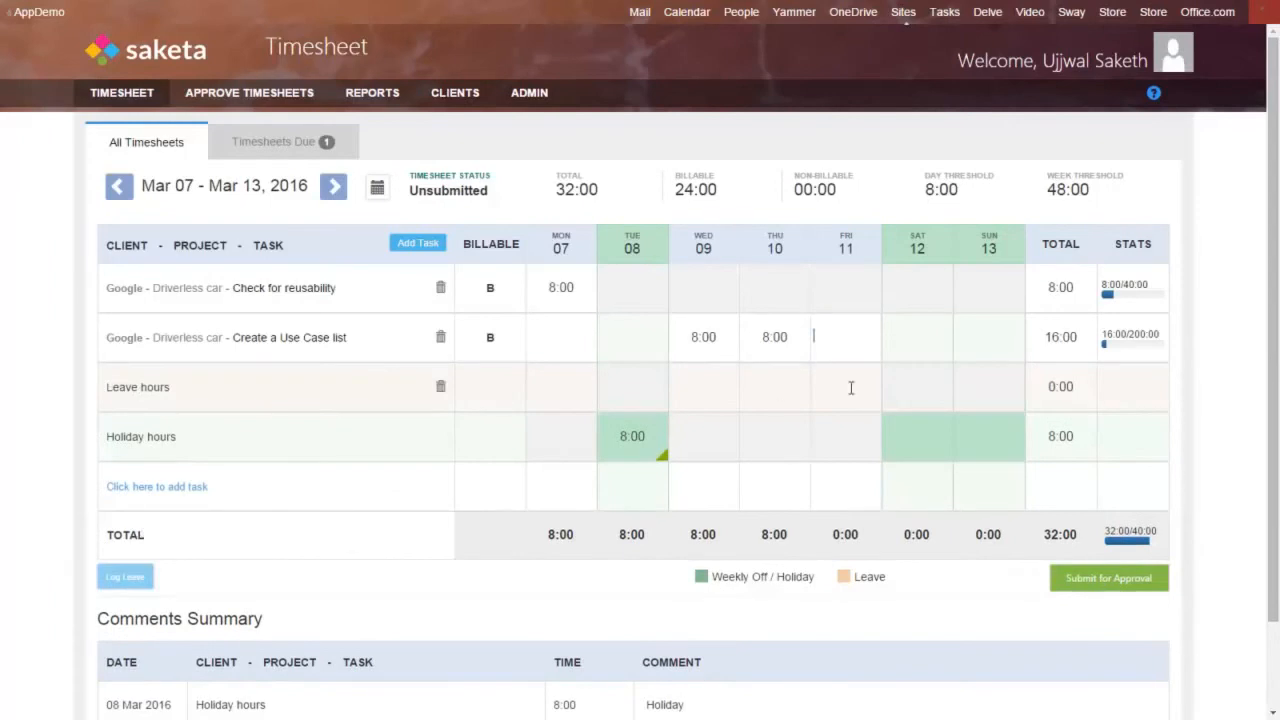
{"action": "left_click", "coordinate": [840, 376]}
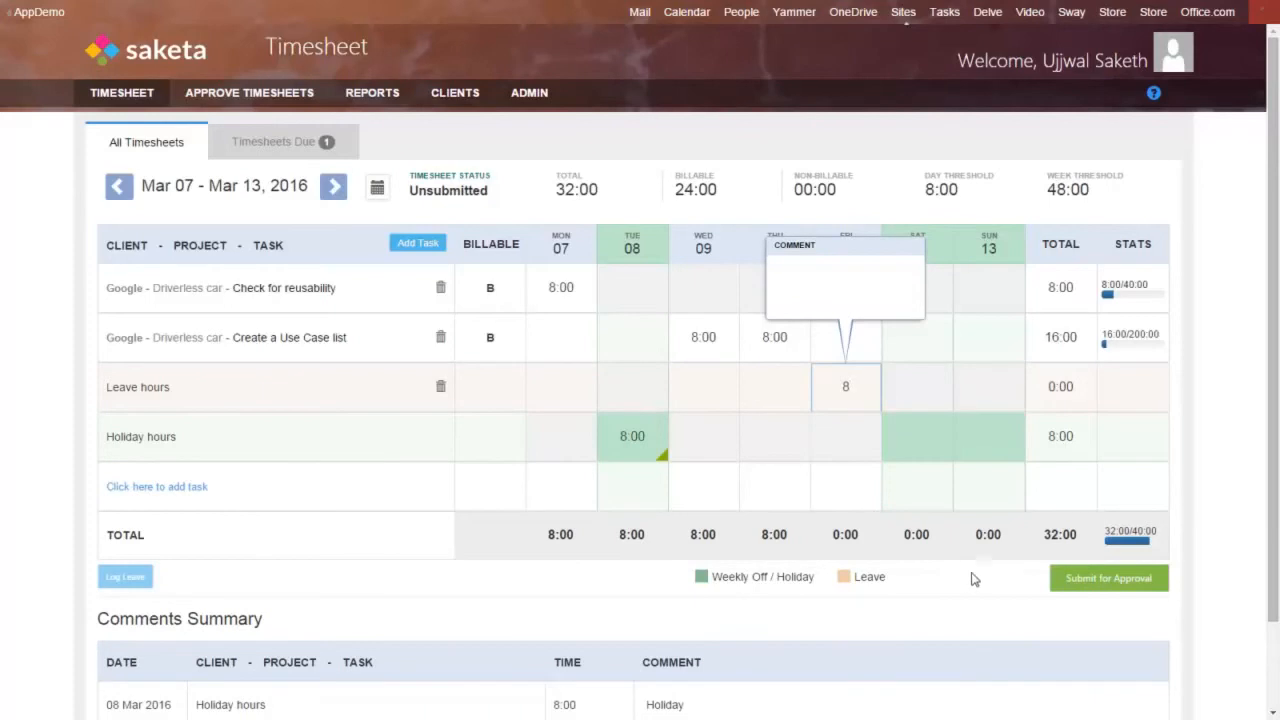
{"action": "left_click", "coordinate": [976, 582]}
{"action": "left_click", "coordinate": [868, 390]}
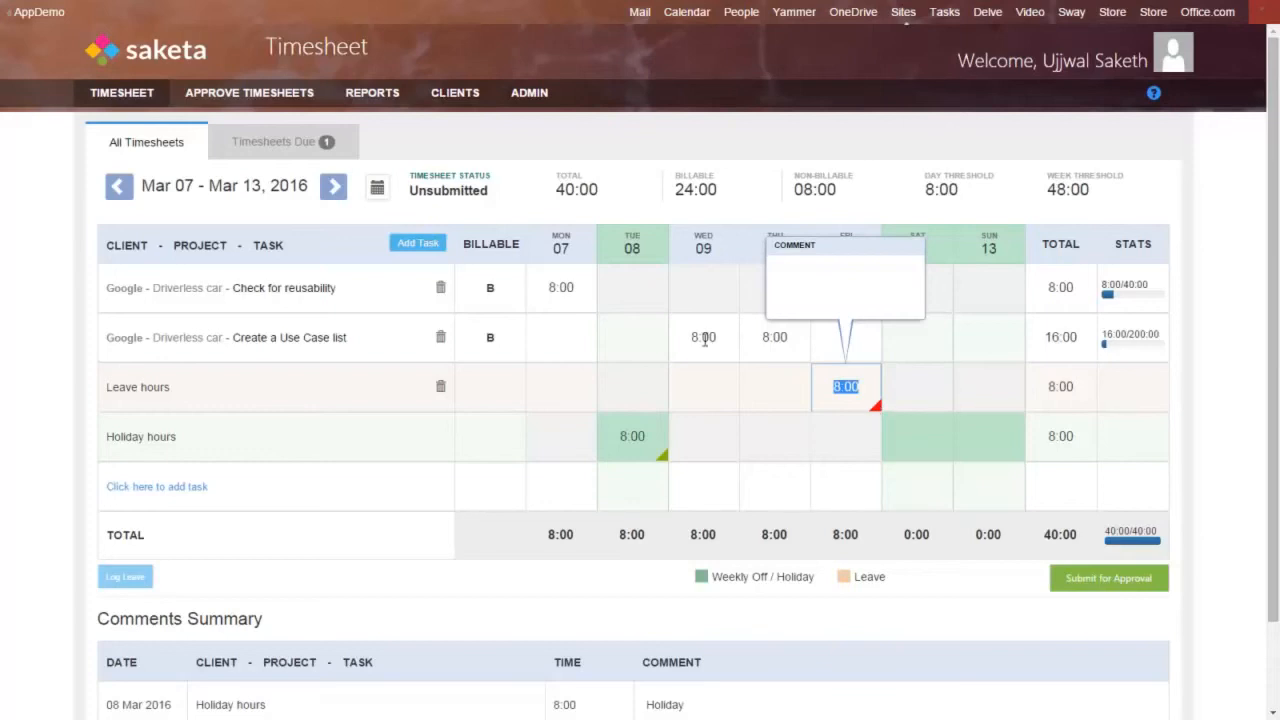
{"action": "left_click", "coordinate": [845, 274]}
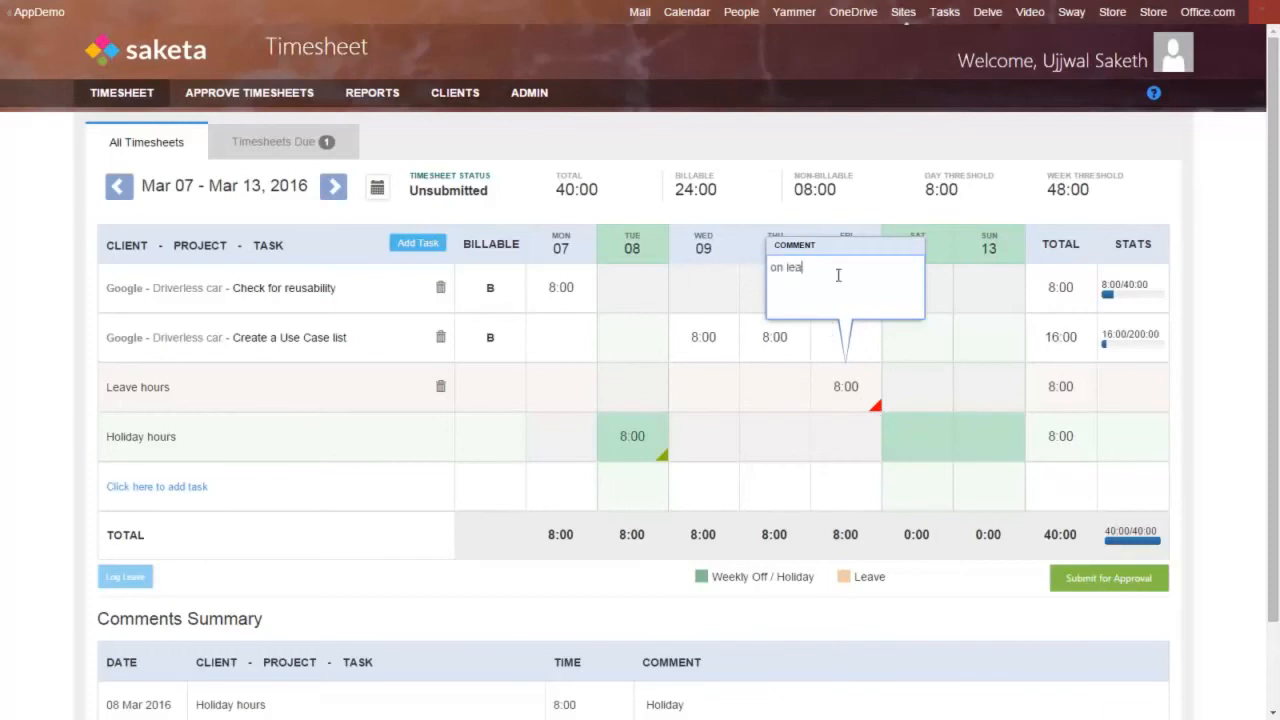
{"action": "left_click", "coordinate": [1028, 389]}
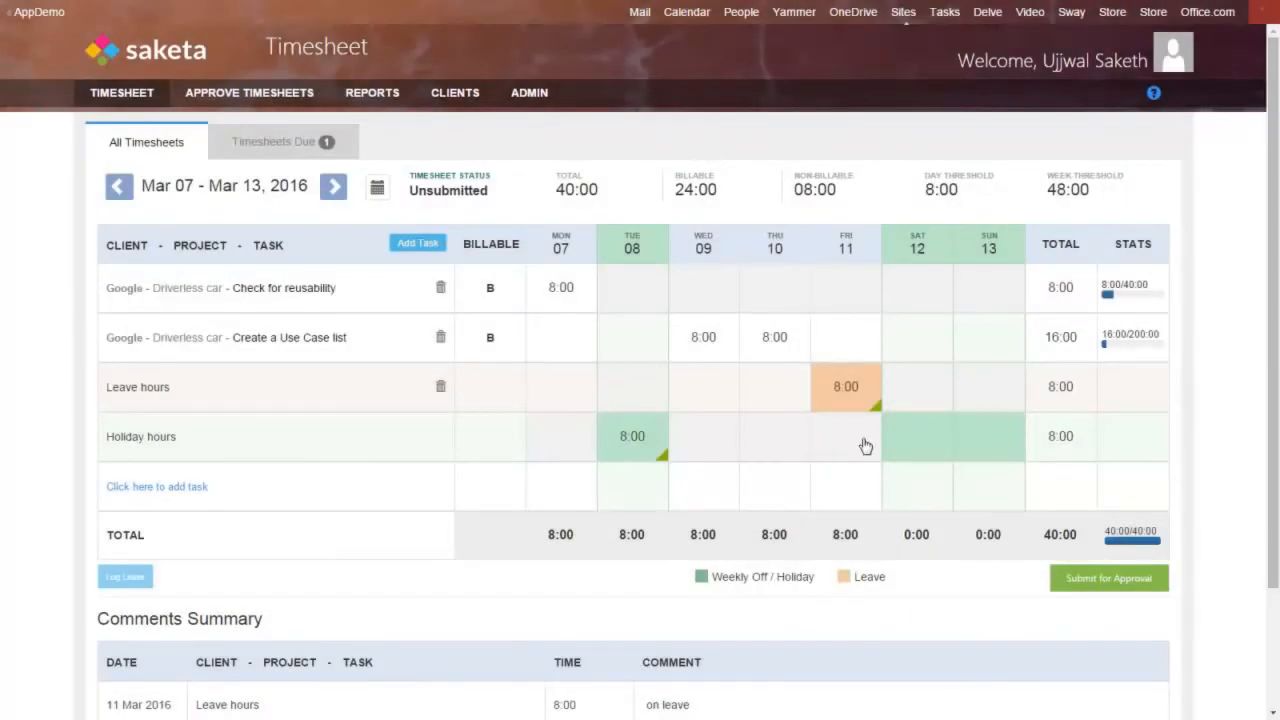
Step: Start submitting the Mar 07 - Mar 13, 2016 timesheet for approval and review its hours and comments summary
{"action": "left_click_drag", "start_coordinate": [1276, 343], "coordinate": [1278, 365]}
{"action": "scroll", "coordinate": [1278, 365], "scroll_direction": "down", "scroll_amount": 1}
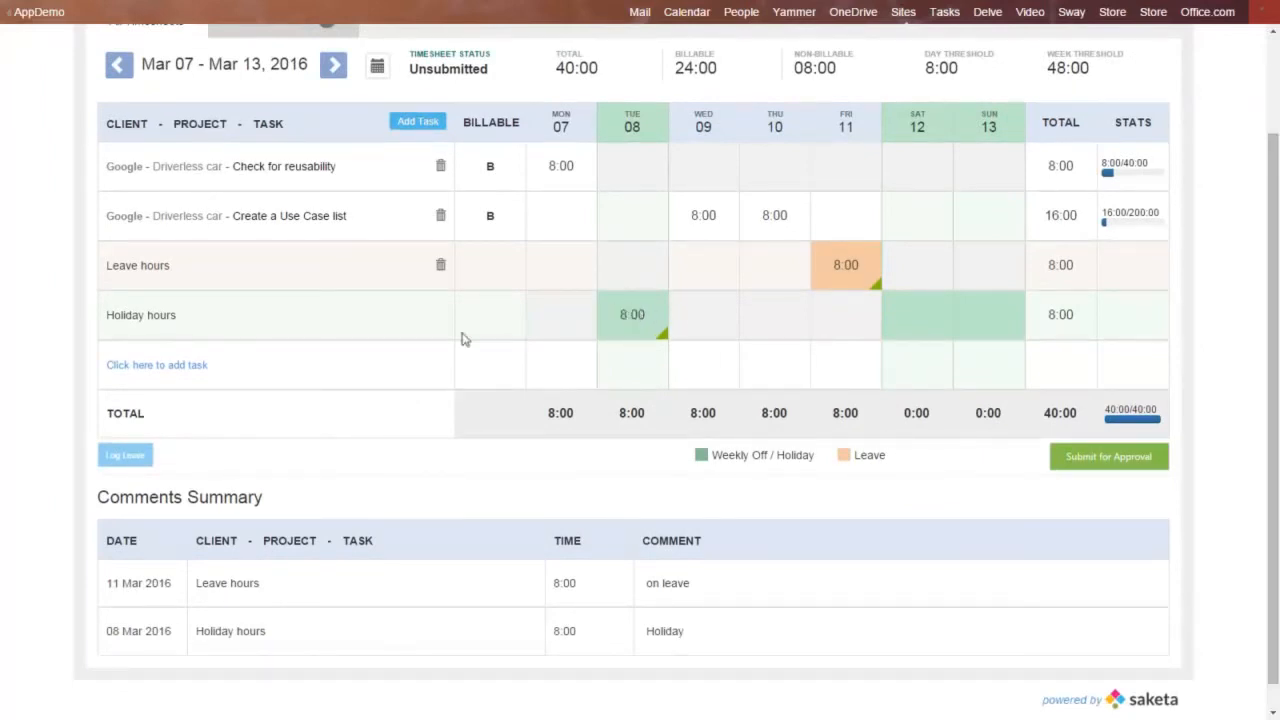
{"action": "double_click", "coordinate": [643, 314]}
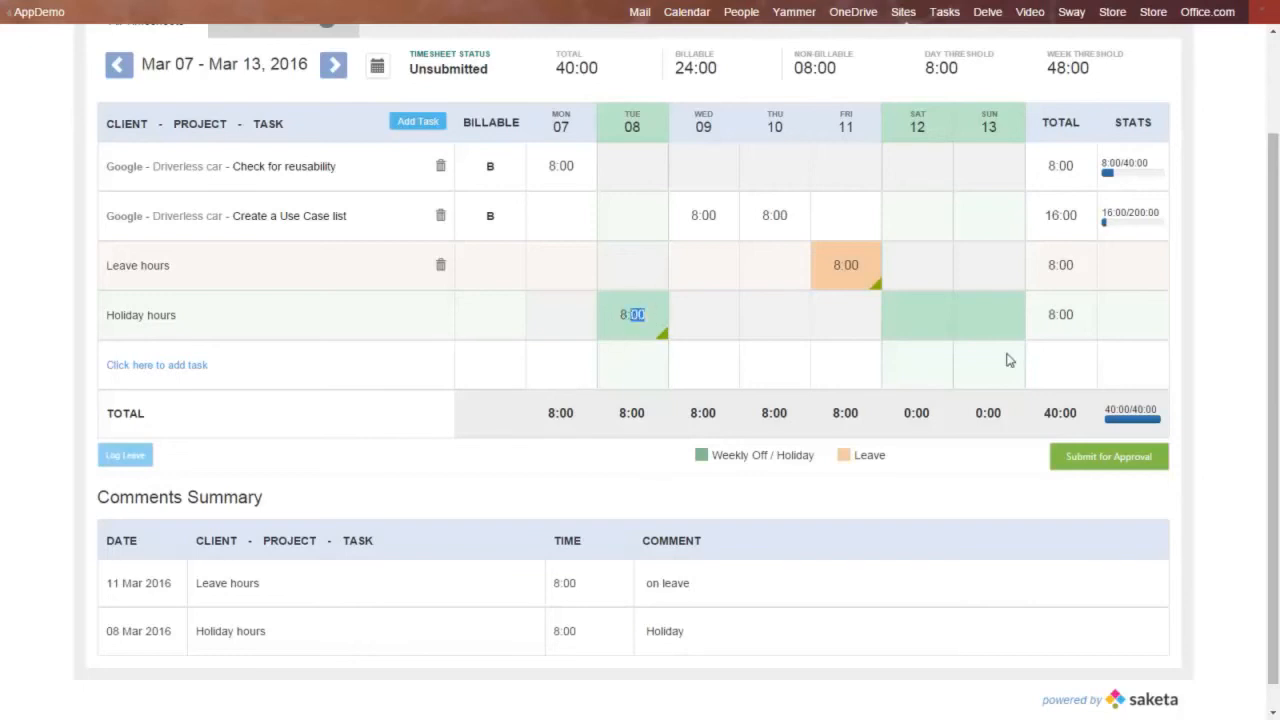
{"action": "left_click", "coordinate": [1080, 460]}
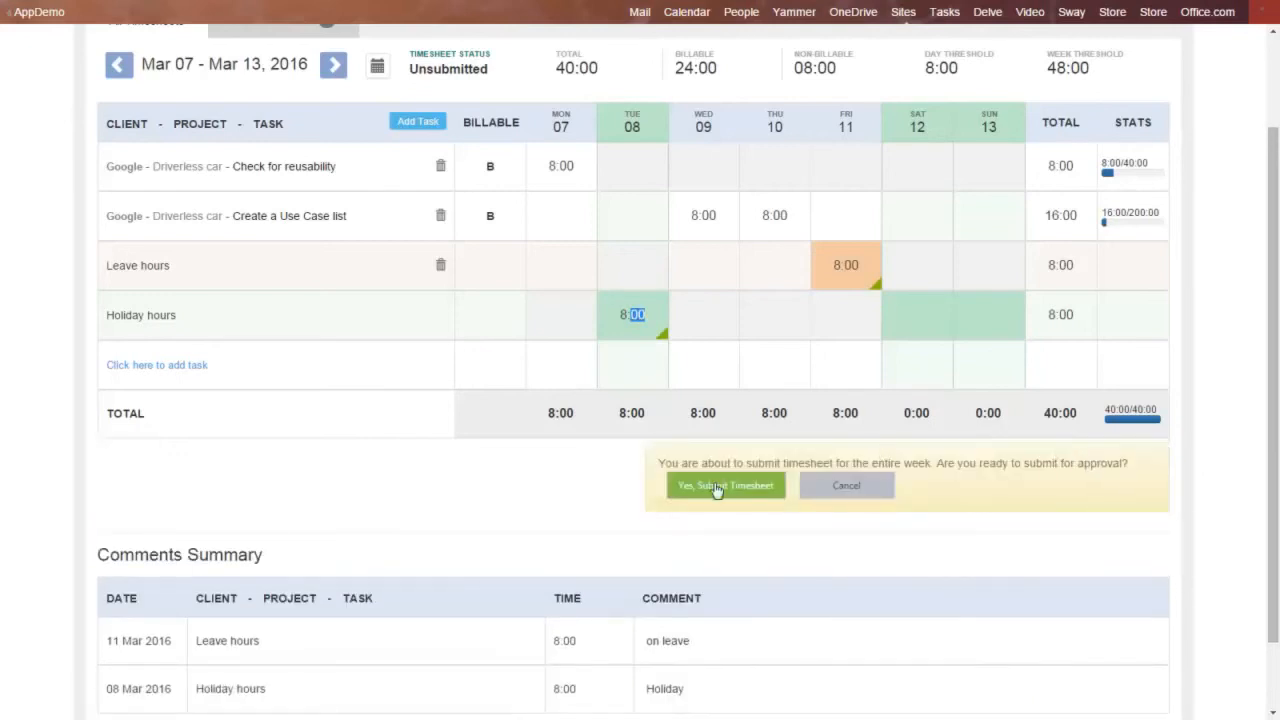
{"action": "scroll", "coordinate": [950, 450], "scroll_direction": "down", "scroll_amount": 2}
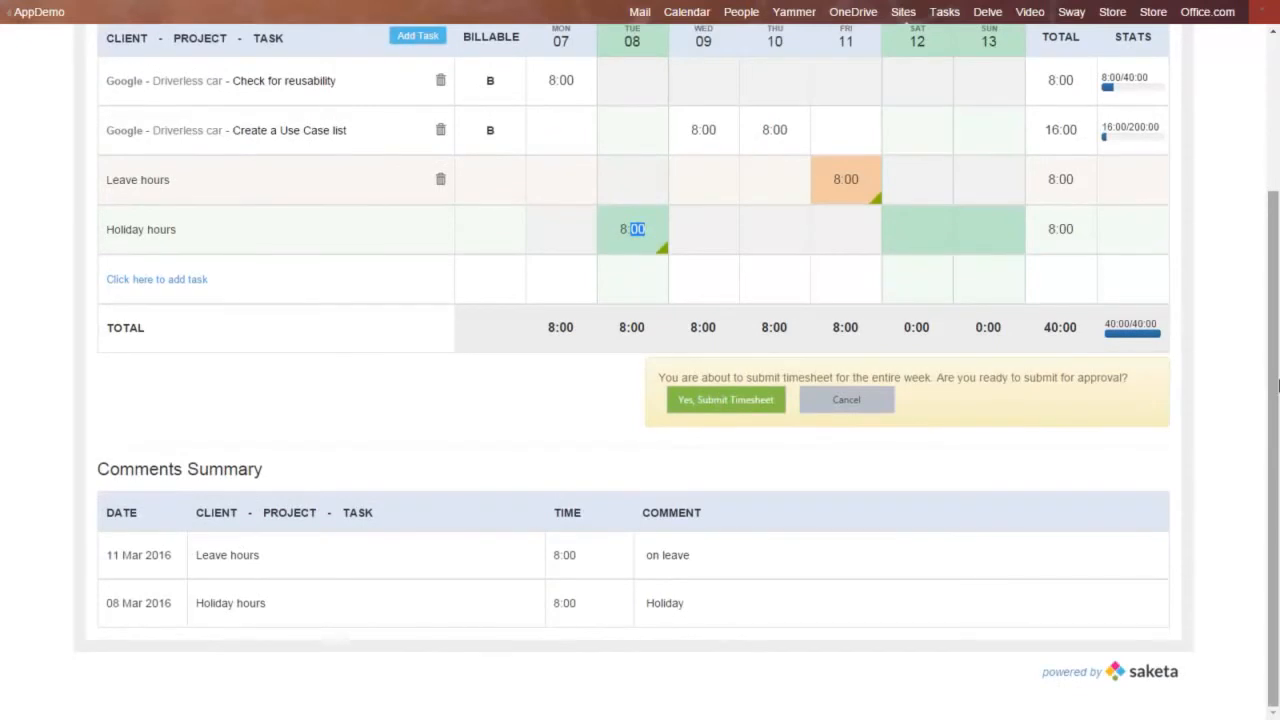
{"action": "mouse_move", "coordinate": [1278, 411]}
{"action": "left_mouse_down"}
{"action": "mouse_move", "coordinate": [1277, 300]}
{"action": "mouse_move", "coordinate": [1278, 420]}
{"action": "left_mouse_up"}
{"action": "scroll", "coordinate": [867, 263], "scroll_direction": "up", "scroll_amount": 1}
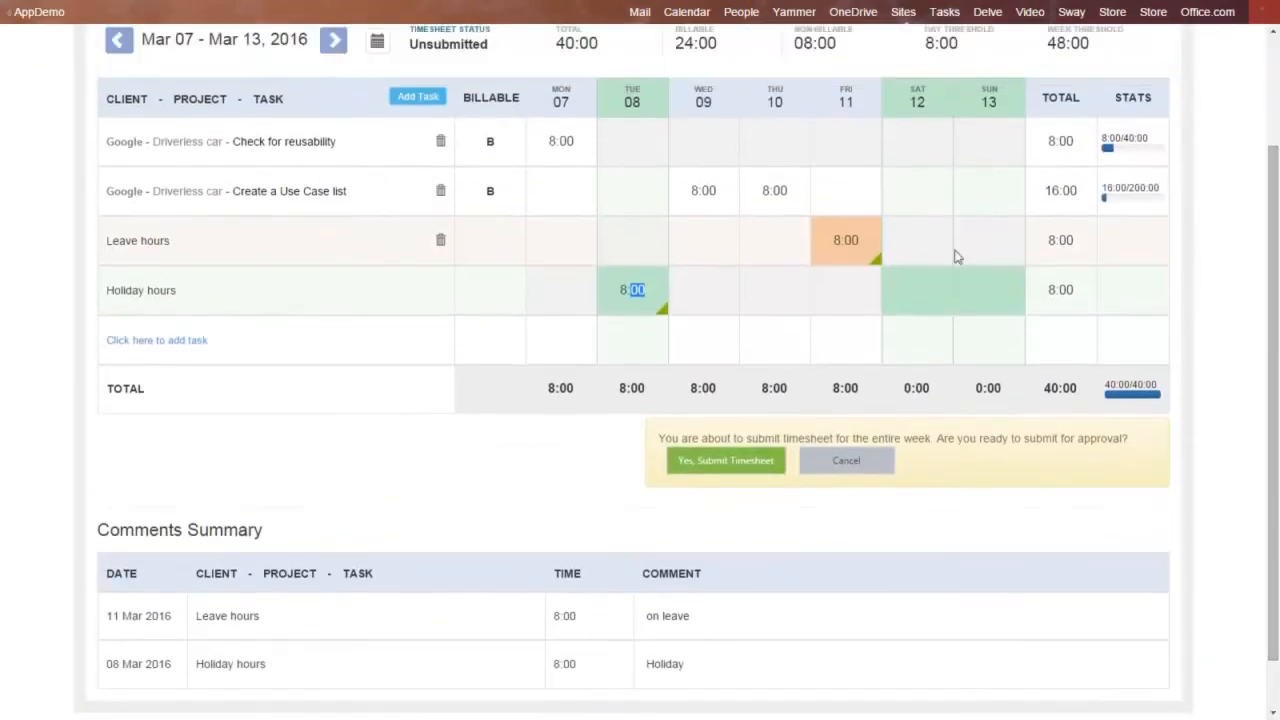
{"action": "scroll", "coordinate": [955, 257], "scroll_direction": "down", "scroll_amount": 1}
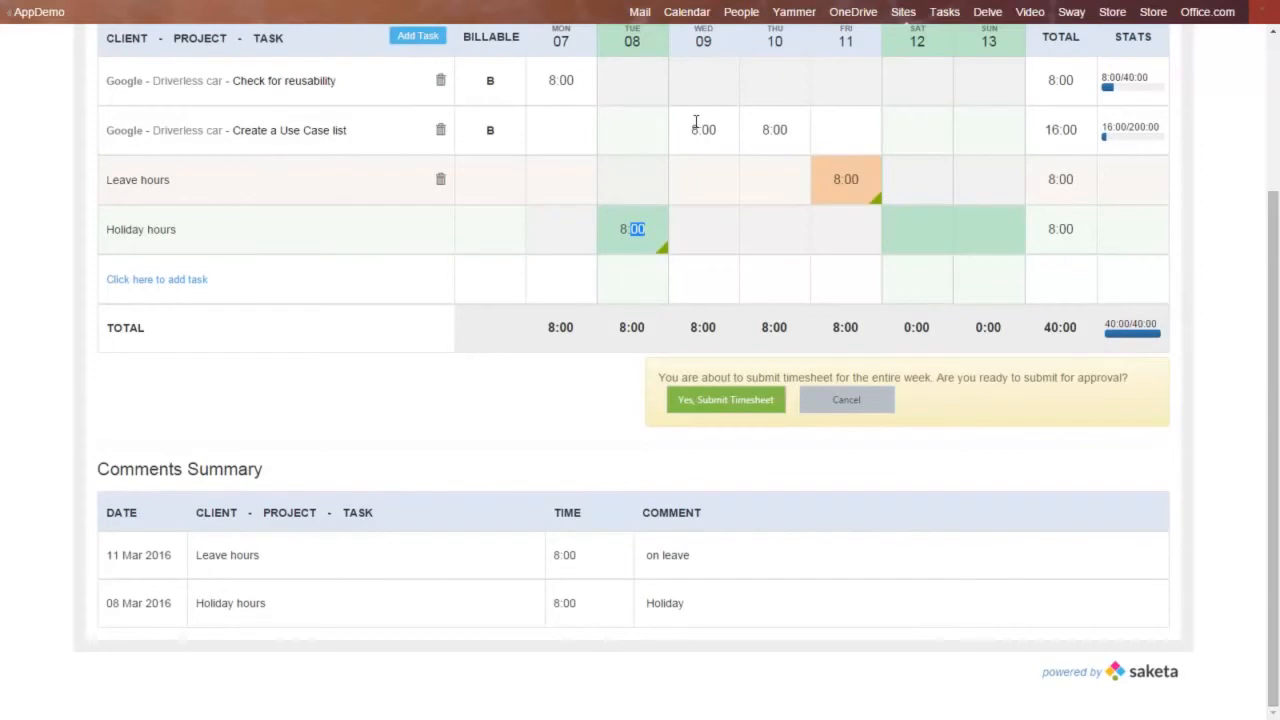
Step: Add the comment "completed my time" to the Monday 07 hours of the "Check for reusability" task
{"action": "left_click", "coordinate": [575, 85]}
{"action": "left_click_drag", "start_coordinate": [1273, 342], "coordinate": [1273, 210]}
{"action": "left_click", "coordinate": [507, 165]}
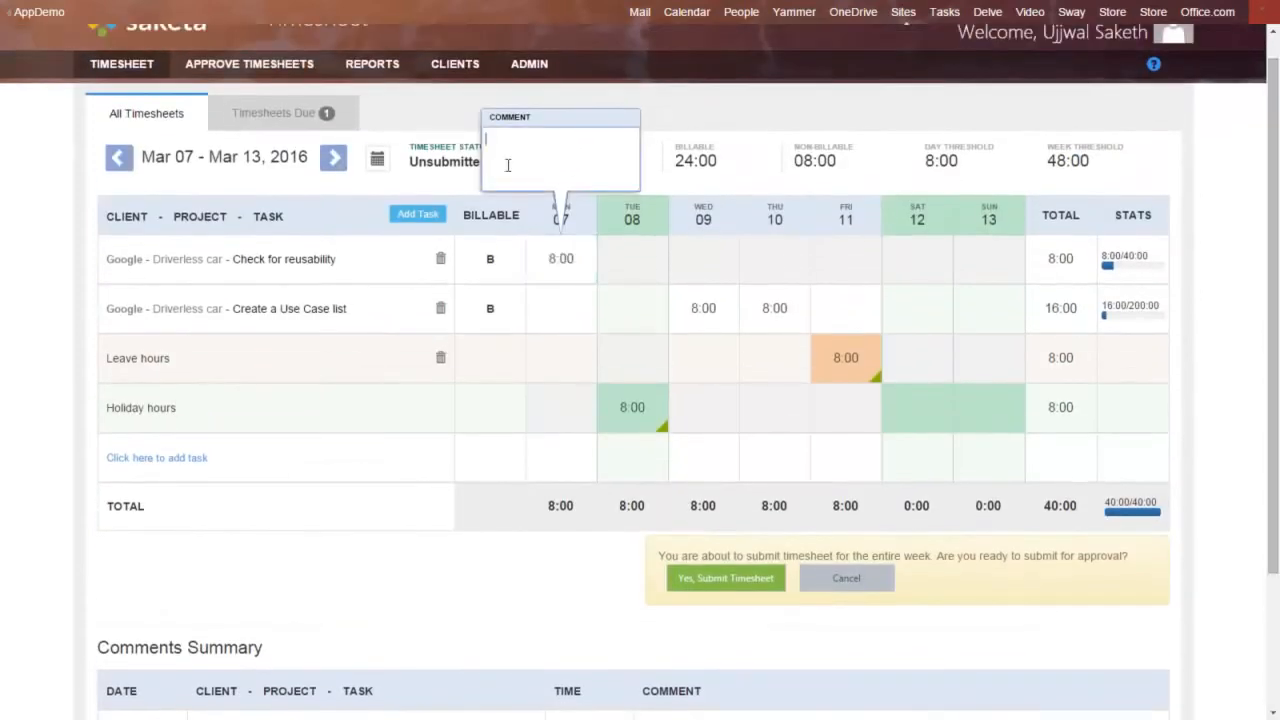
{"action": "type", "text": "completed m"}
{"action": "left_click", "coordinate": [1242, 313]}
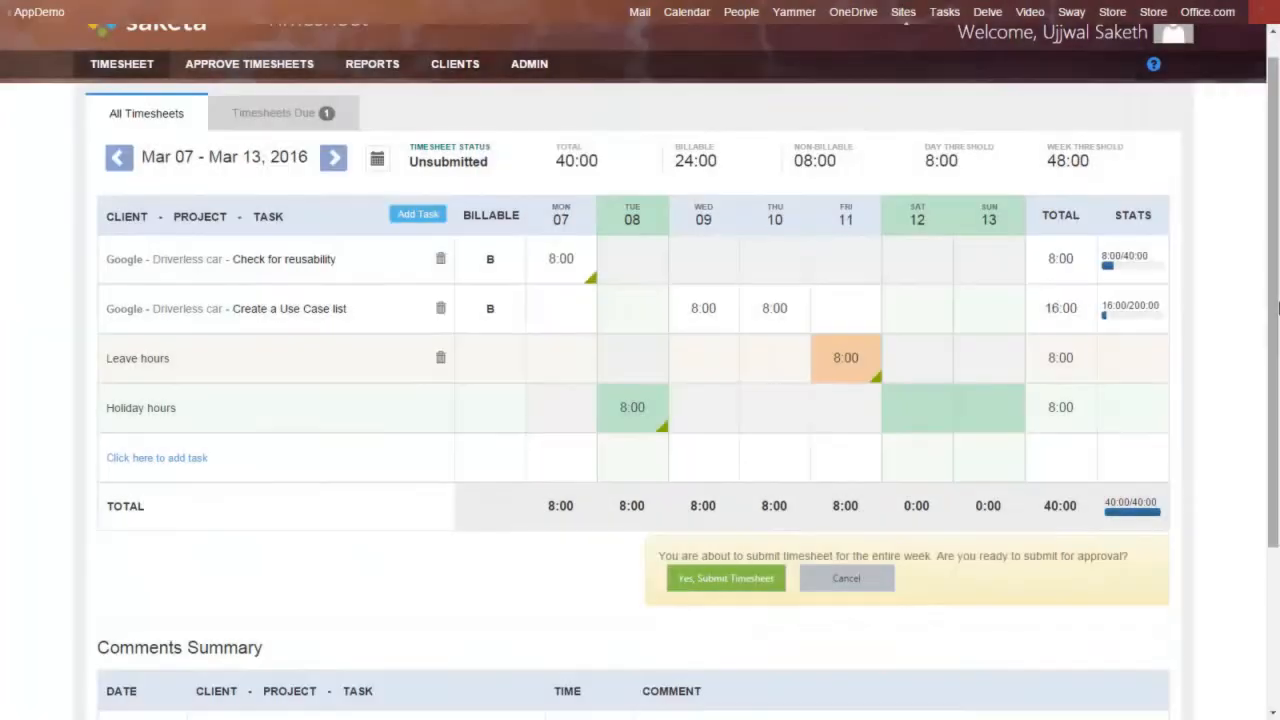
Step: Check the comments summary and confirm submission of the whole week's timesheet
{"action": "scroll", "coordinate": [300, 510], "scroll_direction": "down", "scroll_amount": 3}
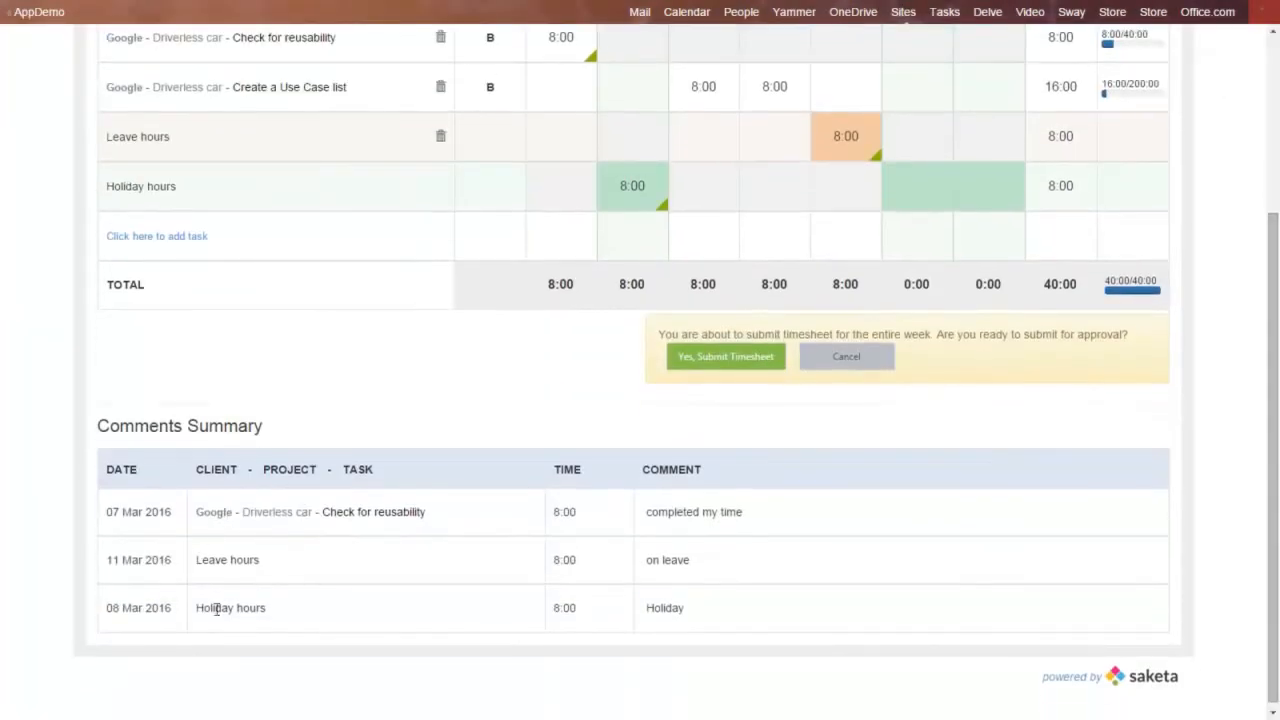
{"action": "scroll", "coordinate": [1276, 295], "scroll_direction": "up", "scroll_amount": 3}
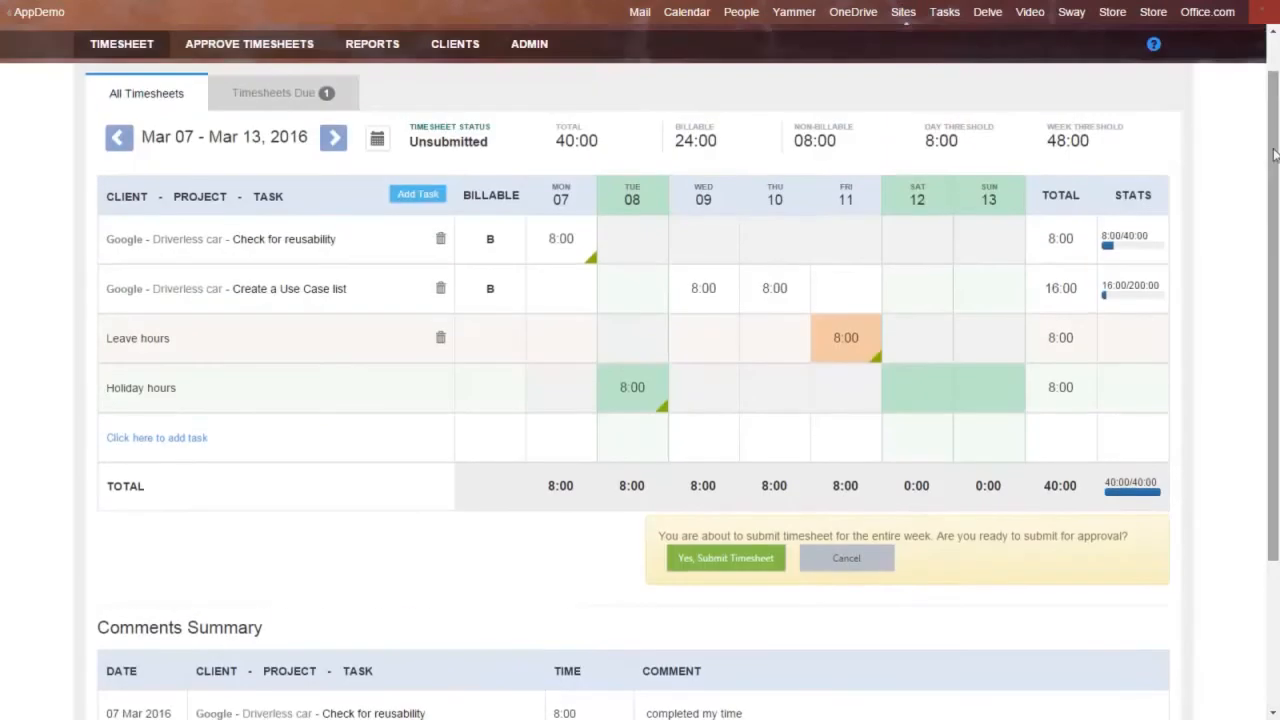
{"action": "left_click", "coordinate": [706, 557]}
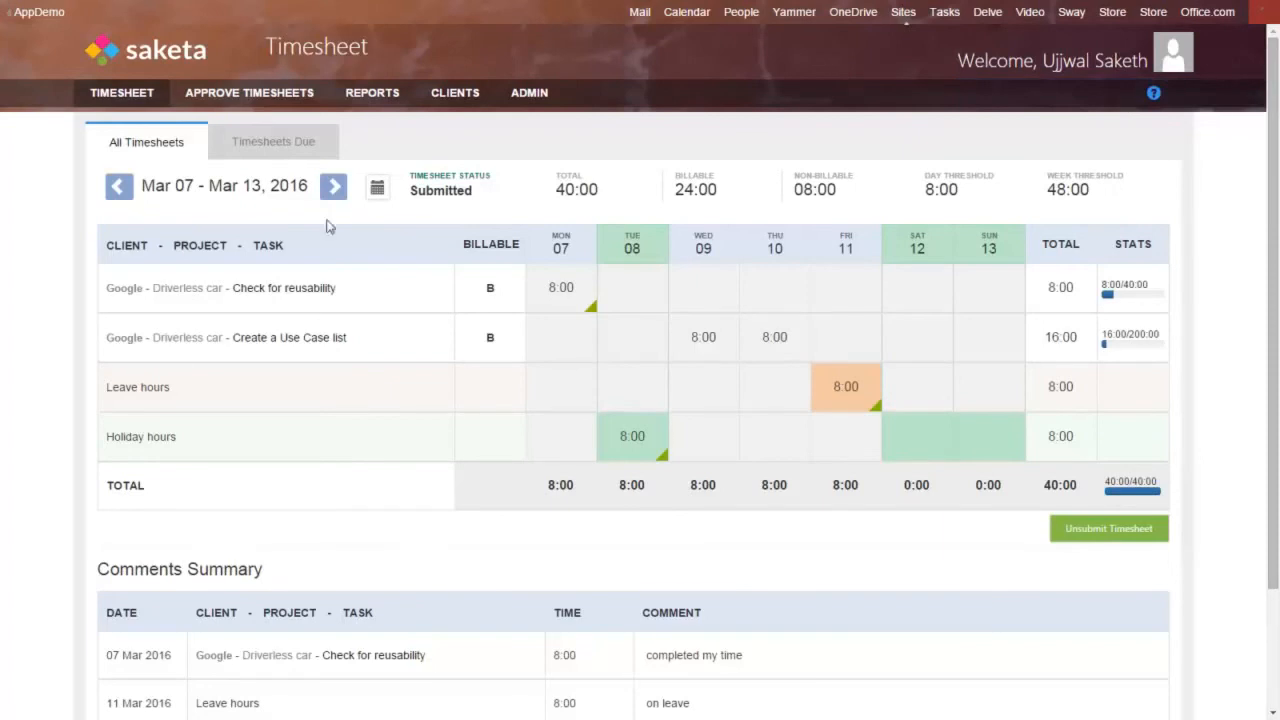
Step: Approve both submitted Driverless car tasks for the week 03/07/2016 - 03/13/2016 with a bulk action
{"action": "left_click", "coordinate": [278, 98]}
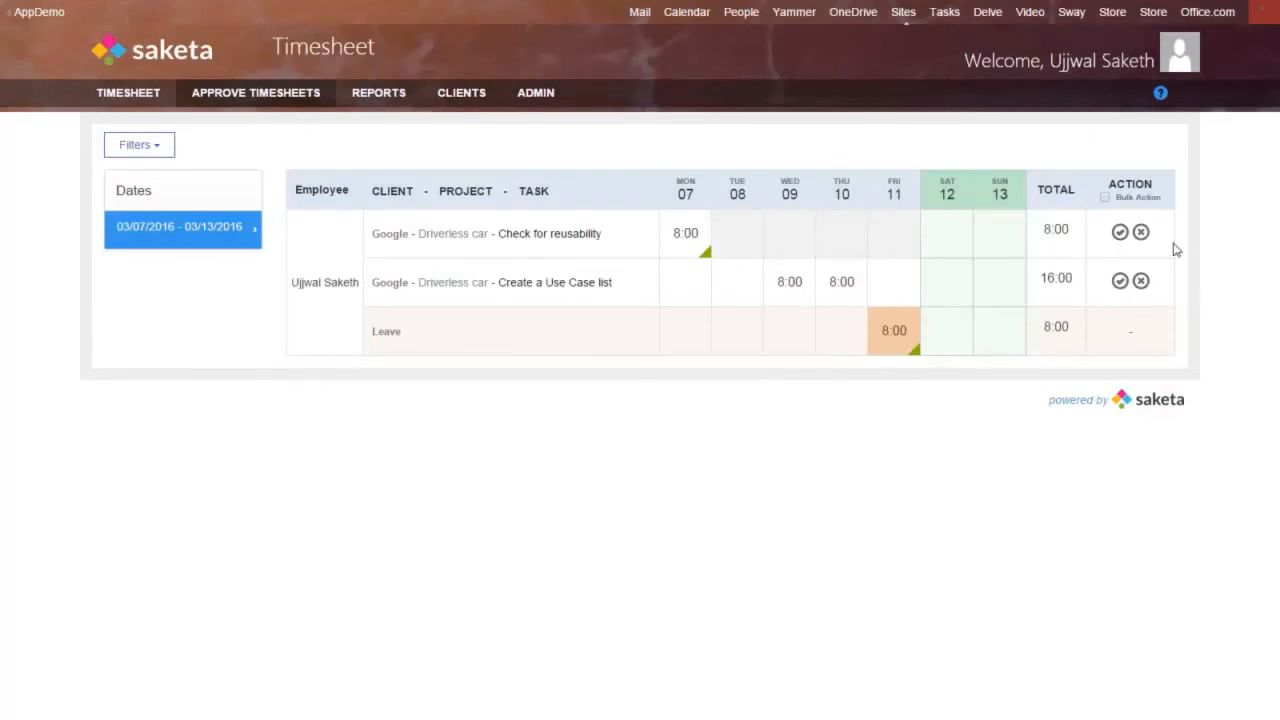
{"action": "left_click", "coordinate": [1106, 198]}
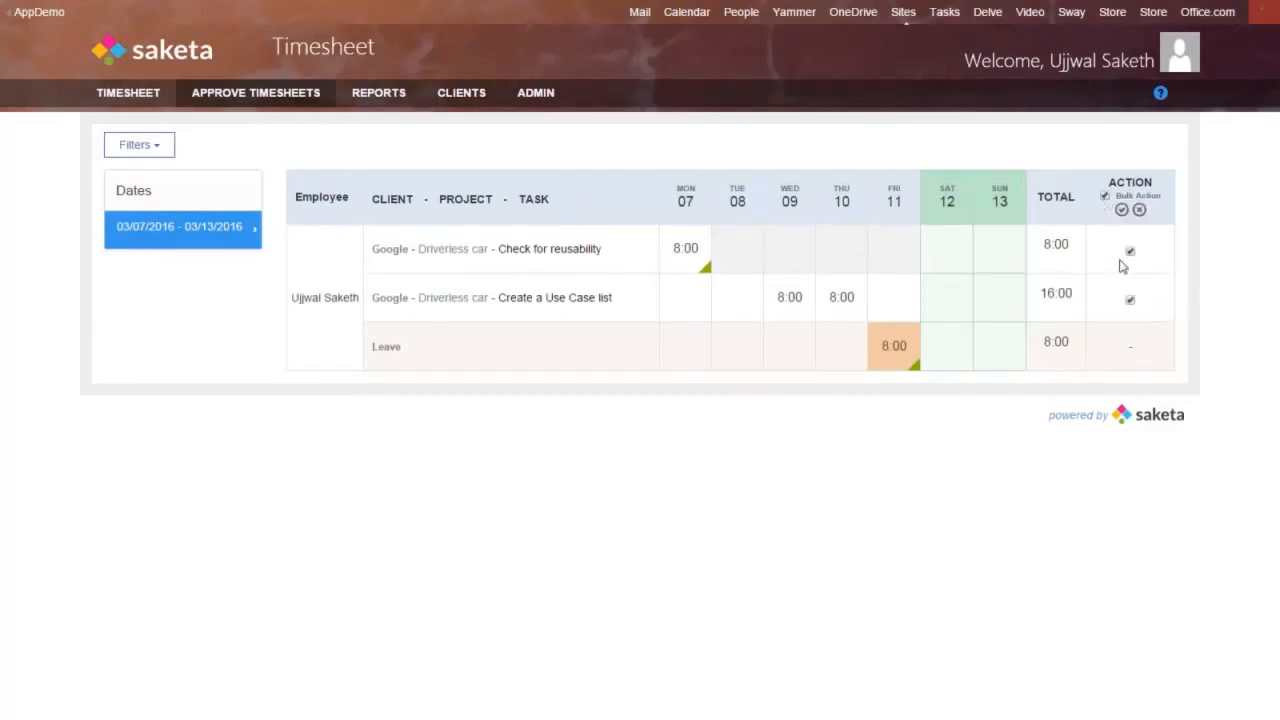
{"action": "left_click", "coordinate": [1105, 196]}
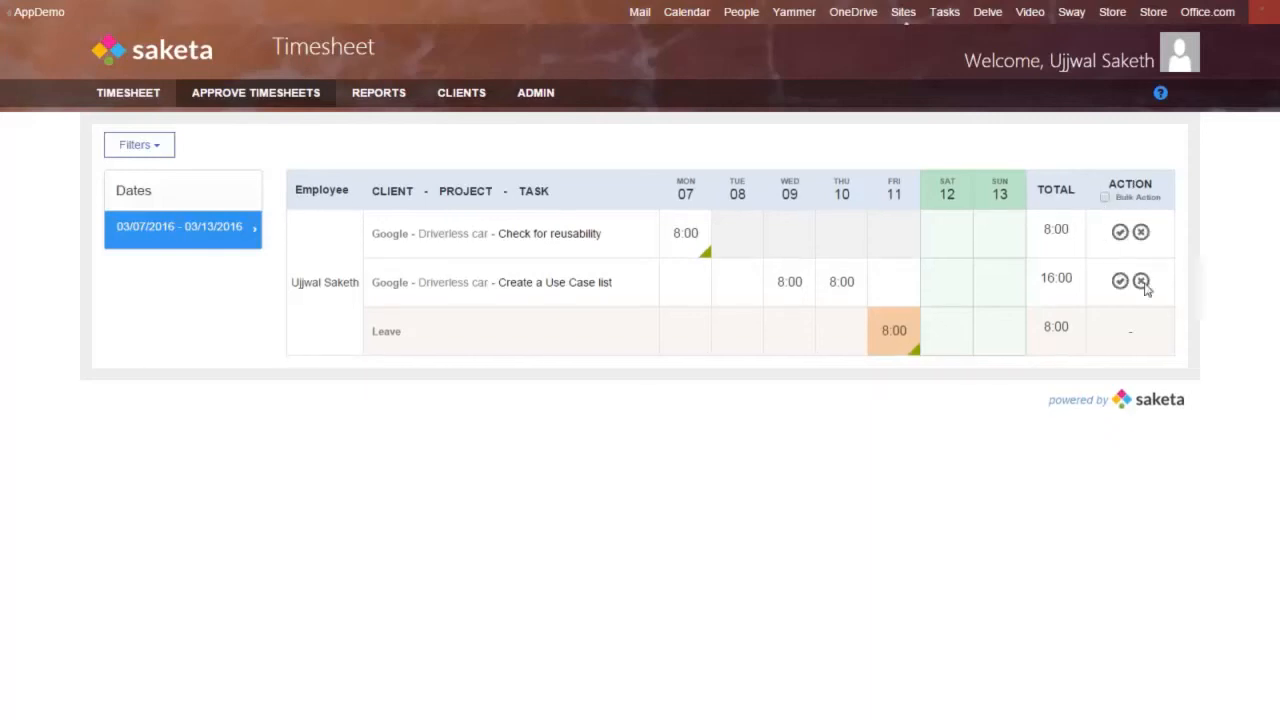
{"action": "left_click", "coordinate": [1105, 197]}
{"action": "left_click", "coordinate": [1122, 211]}
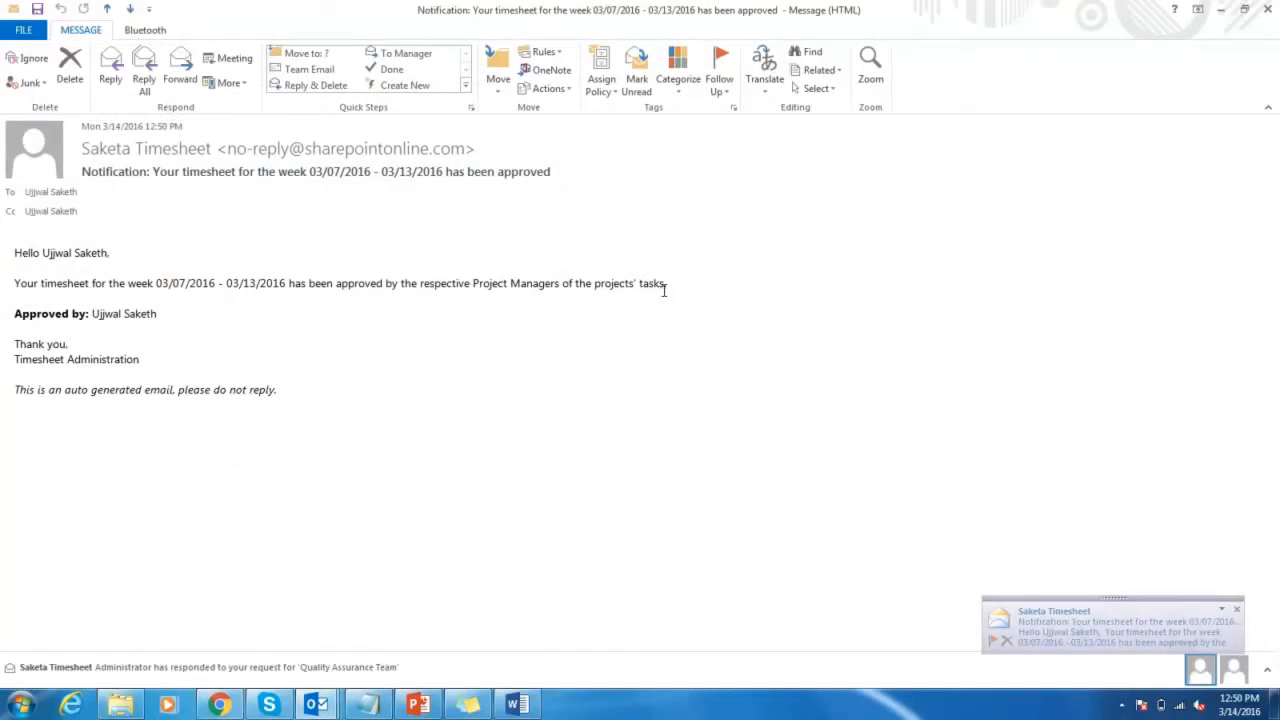
Step: Read the approval and submission notification e-mails for the 03/07/2016 - 03/13/2016 timesheet in Outlook
{"action": "left_click_drag", "start_coordinate": [663, 286], "coordinate": [286, 246]}
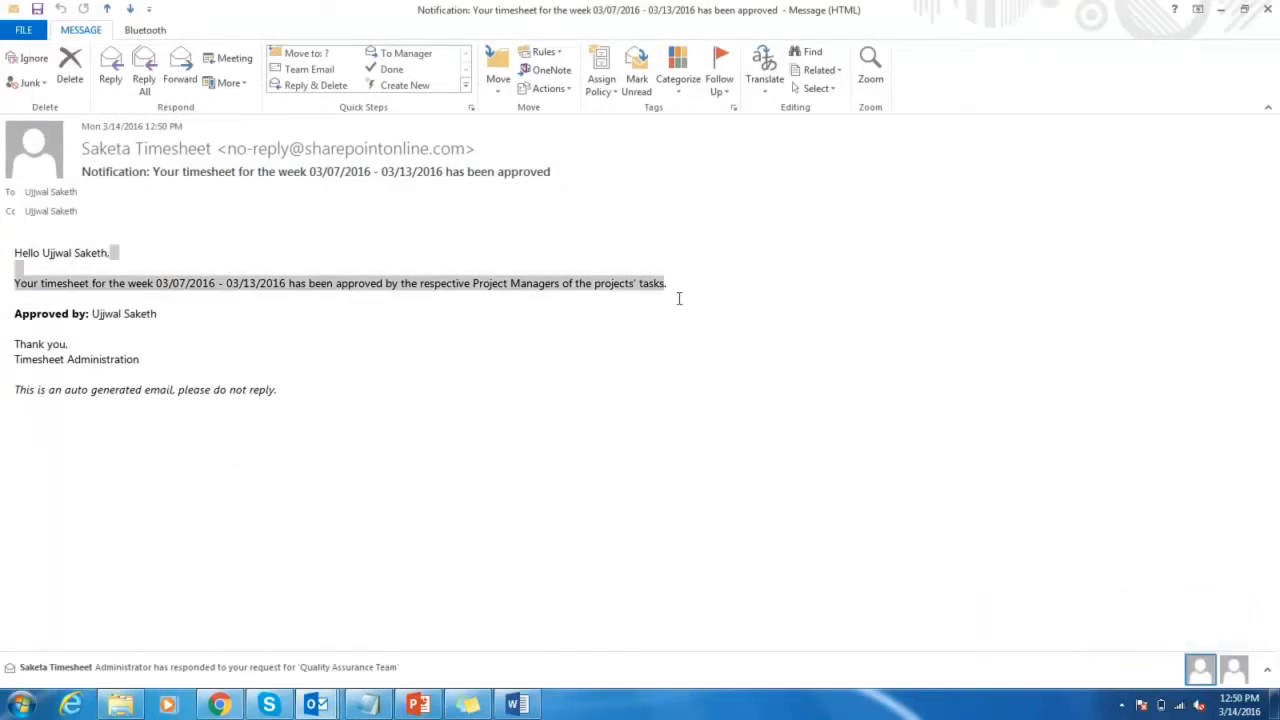
{"action": "key", "text": "Escape"}
{"action": "double_click", "coordinate": [266, 268]}
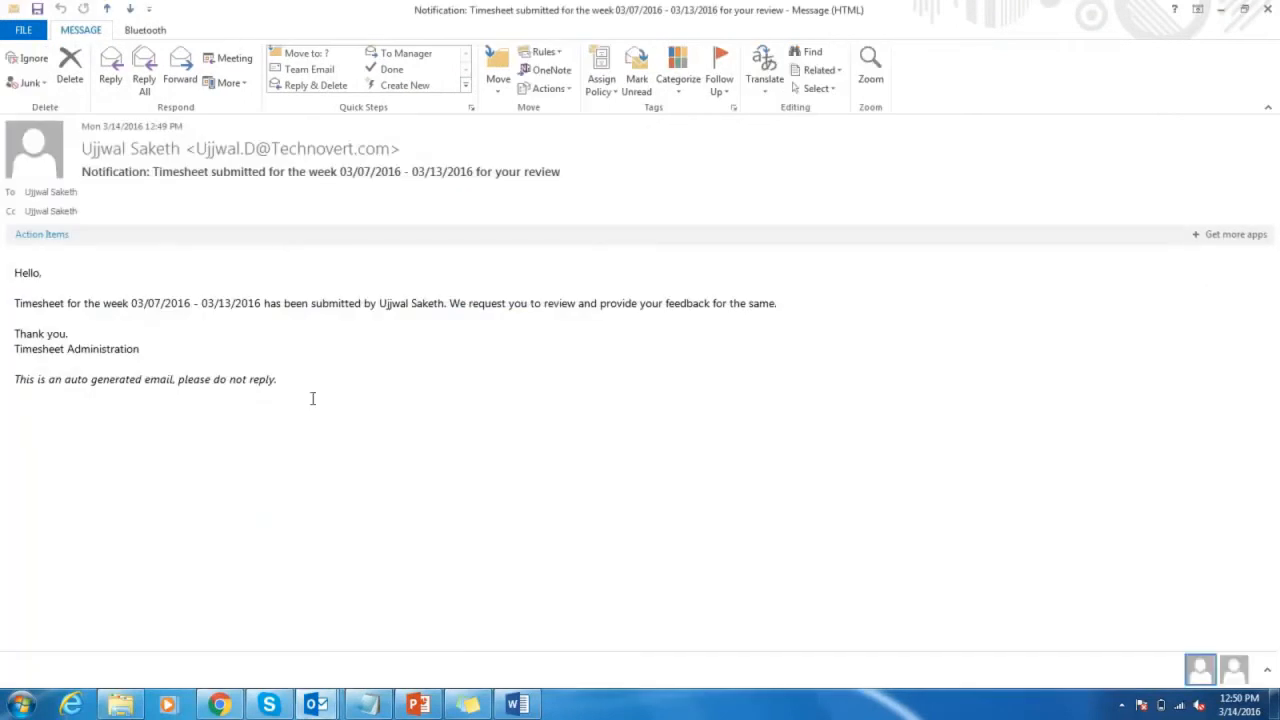
{"action": "left_click_drag", "start_coordinate": [280, 384], "coordinate": [169, 280]}
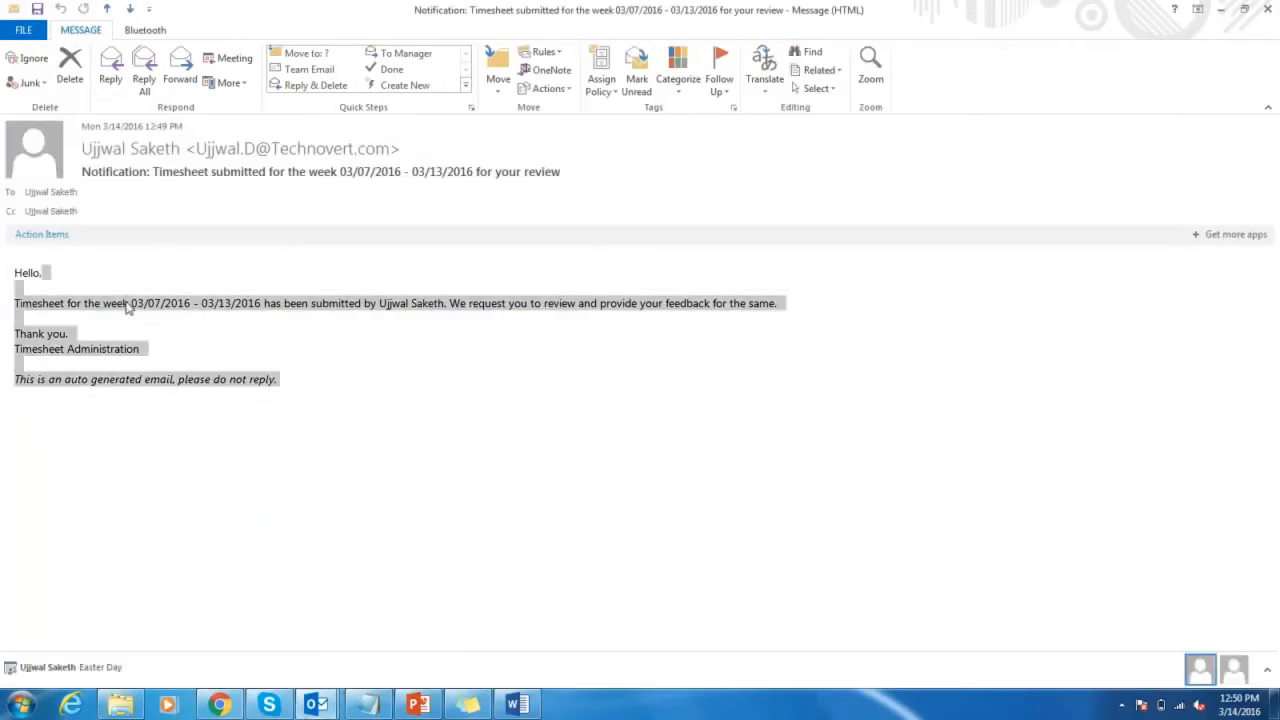
{"action": "left_click", "coordinate": [130, 308]}
{"action": "left_click_drag", "start_coordinate": [308, 374], "coordinate": [103, 276]}
{"action": "left_click", "coordinate": [103, 276]}
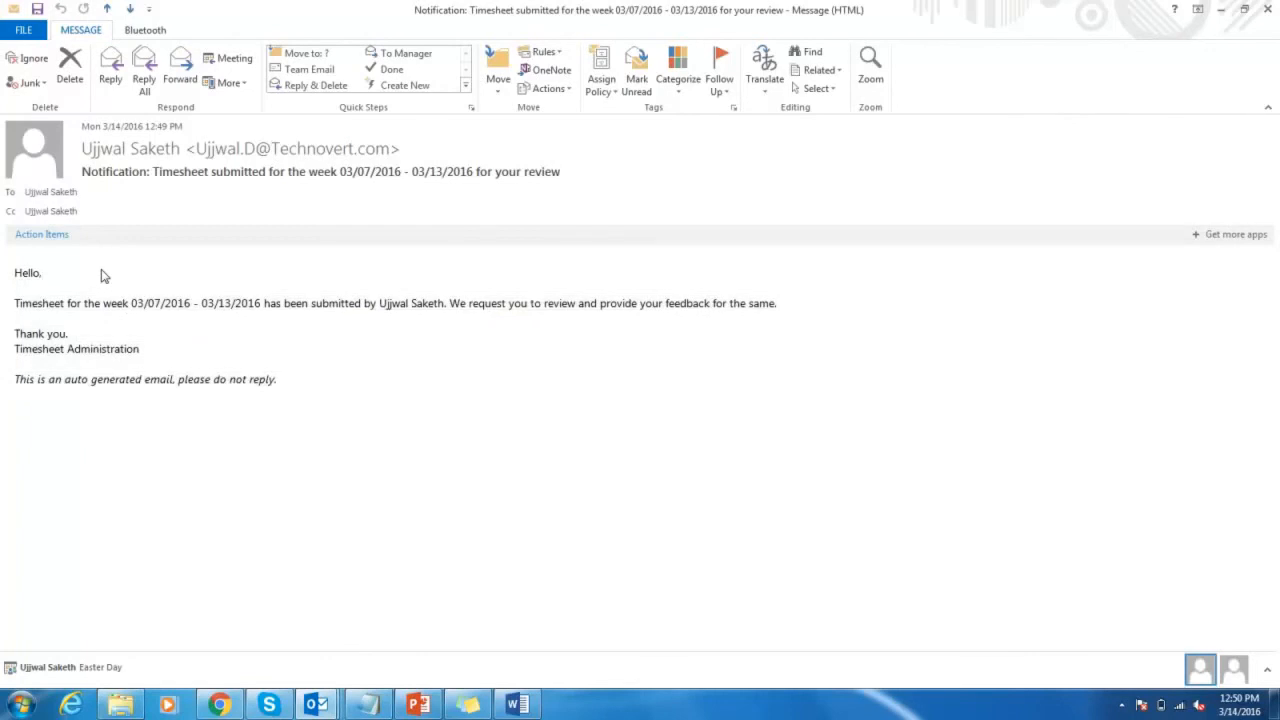
{"action": "key", "text": "Escape"}
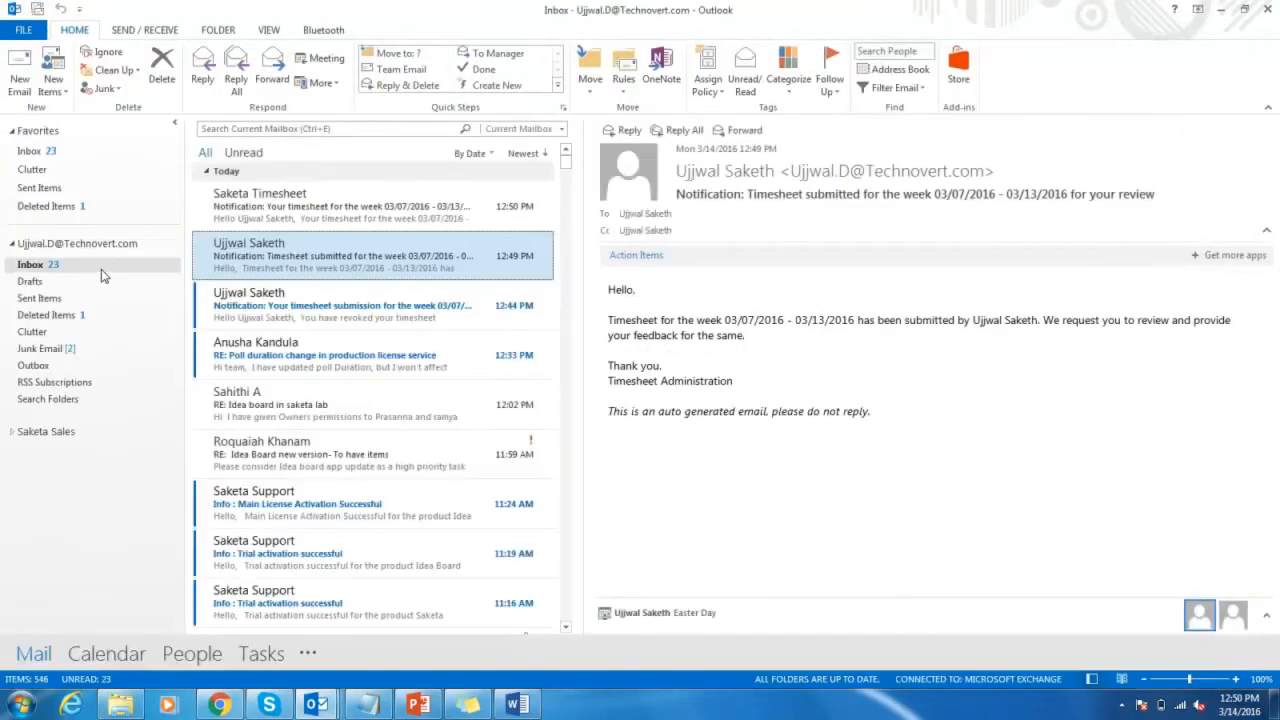
Step: Switch back to the Timesheet app and export the all-clients report for 01 Mar to 20 Mar, 2016 to Excel
{"action": "key", "text": "alt+Tab"}
{"action": "key", "text": "F11"}
{"action": "mouse_move", "coordinate": [362, 95]}
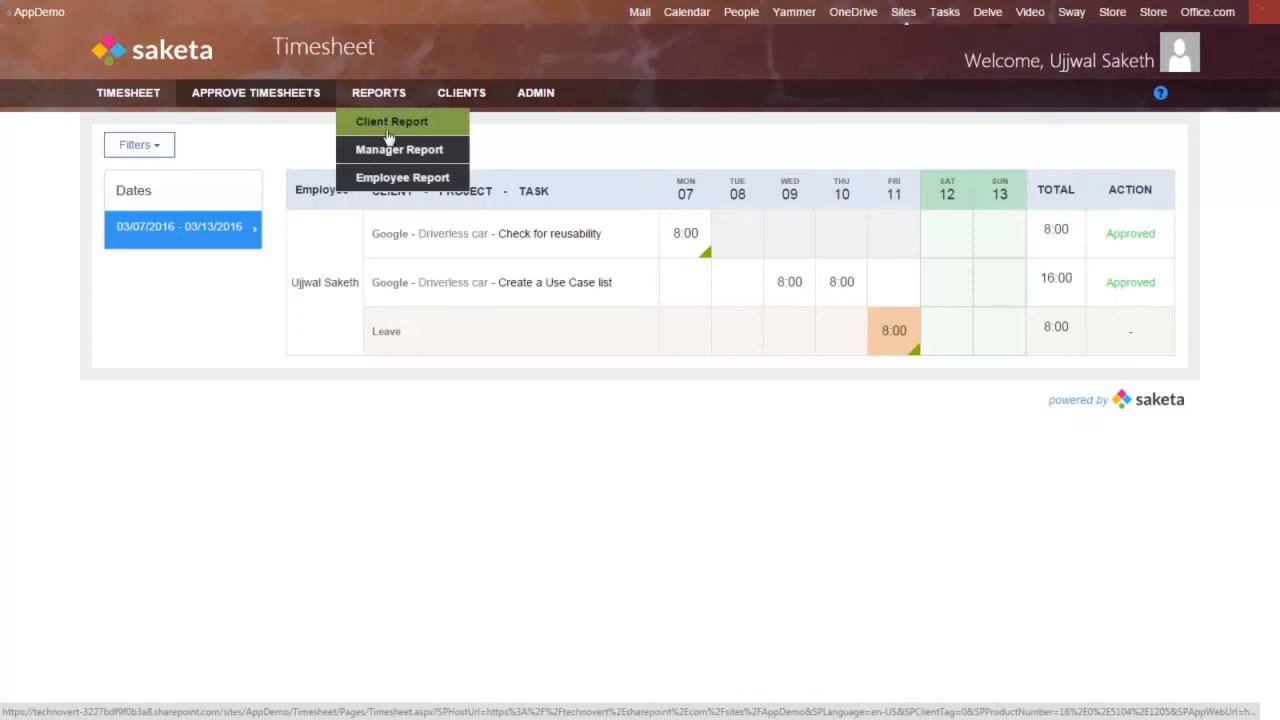
{"action": "left_click", "coordinate": [400, 187]}
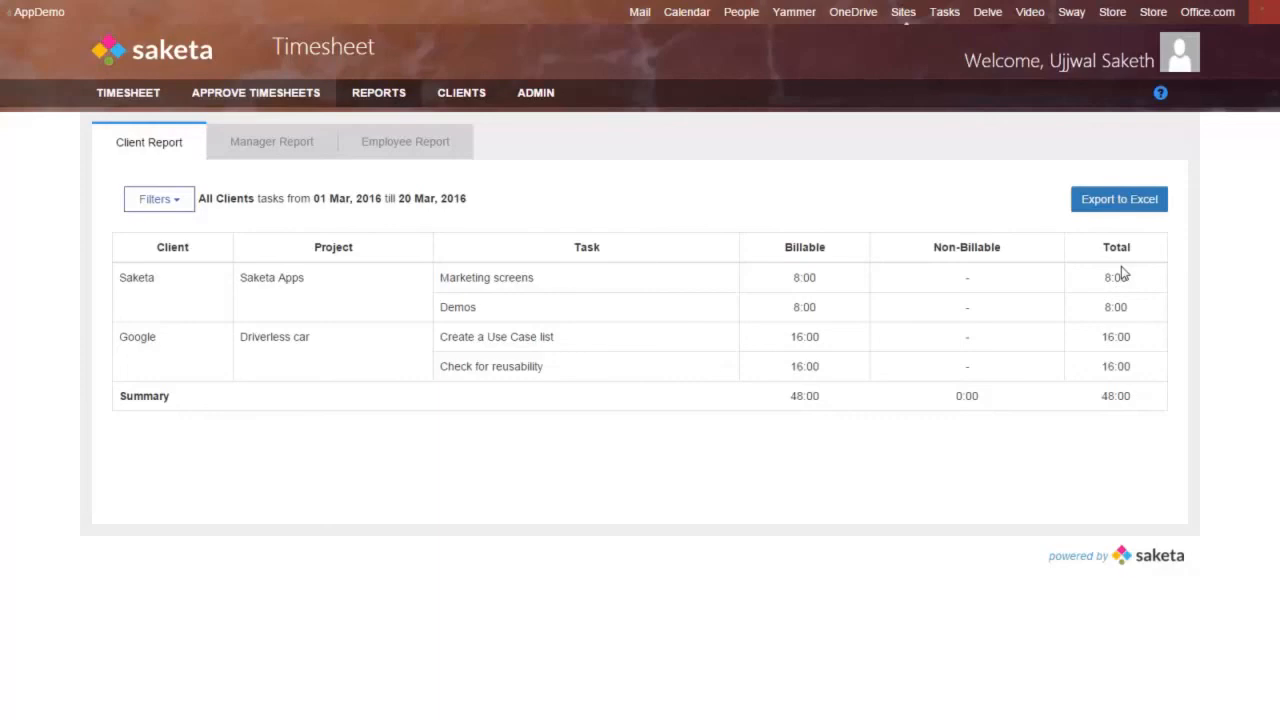
{"action": "left_click", "coordinate": [1123, 200]}
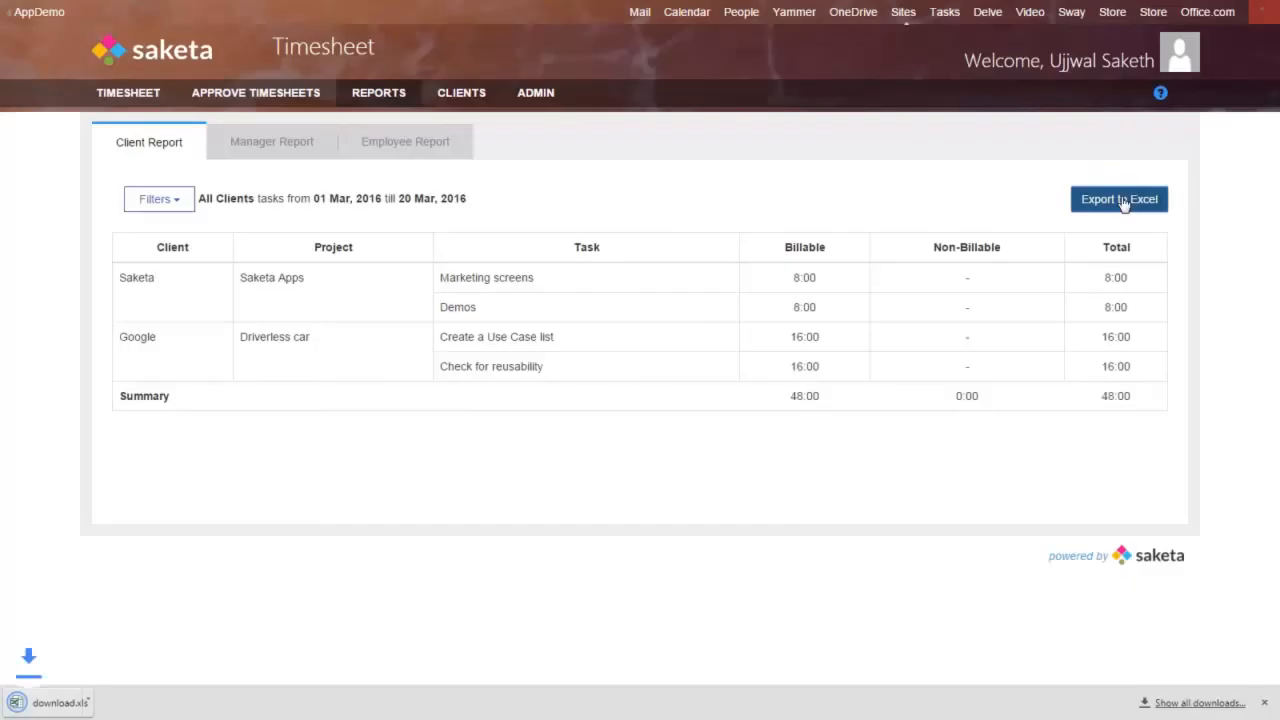
Step: Open the exported download.xls in Excel despite the format mismatch and examine its client and project rows
{"action": "left_click", "coordinate": [50, 705]}
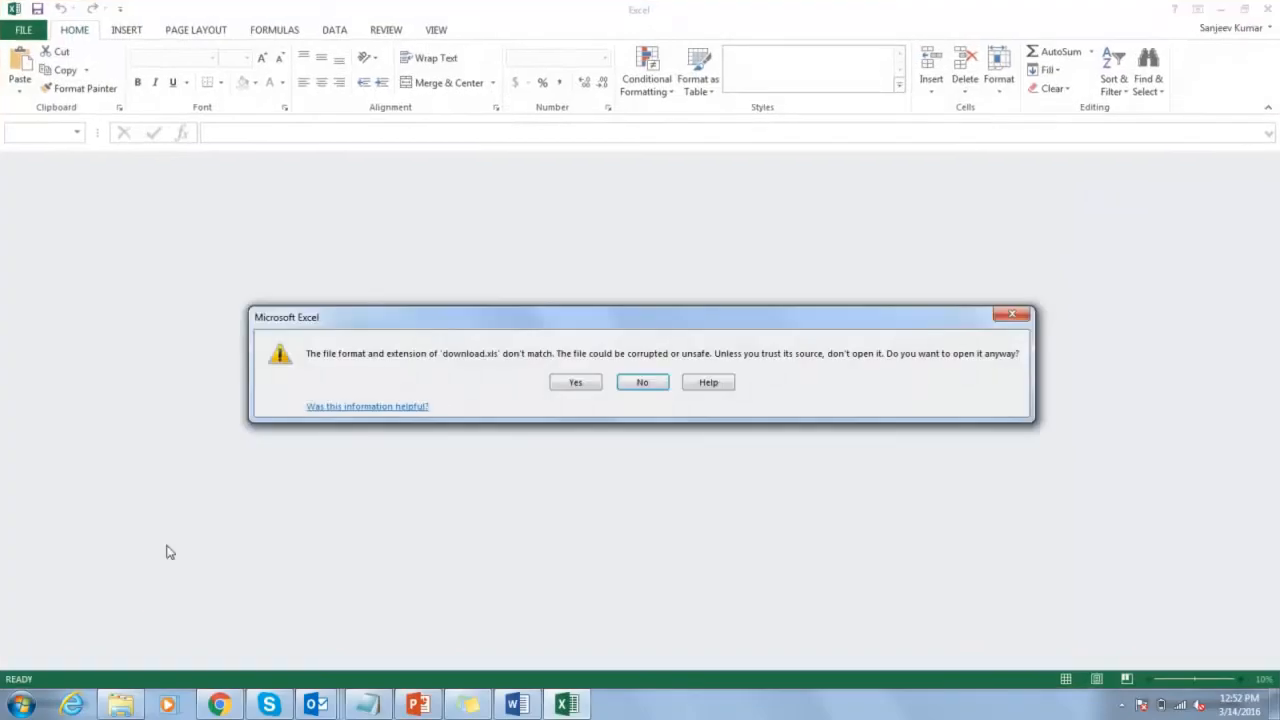
{"action": "left_click", "coordinate": [584, 383]}
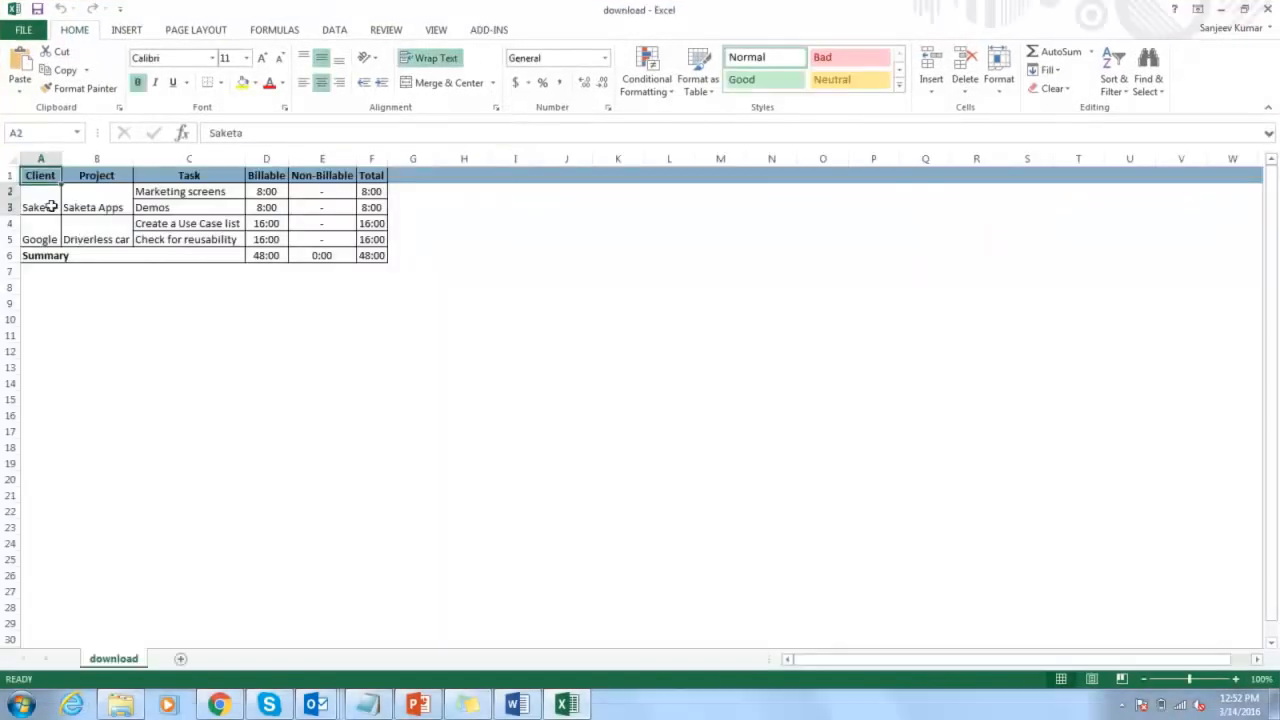
{"action": "left_click_drag", "start_coordinate": [49, 207], "coordinate": [110, 240]}
{"action": "left_click", "coordinate": [300, 207]}
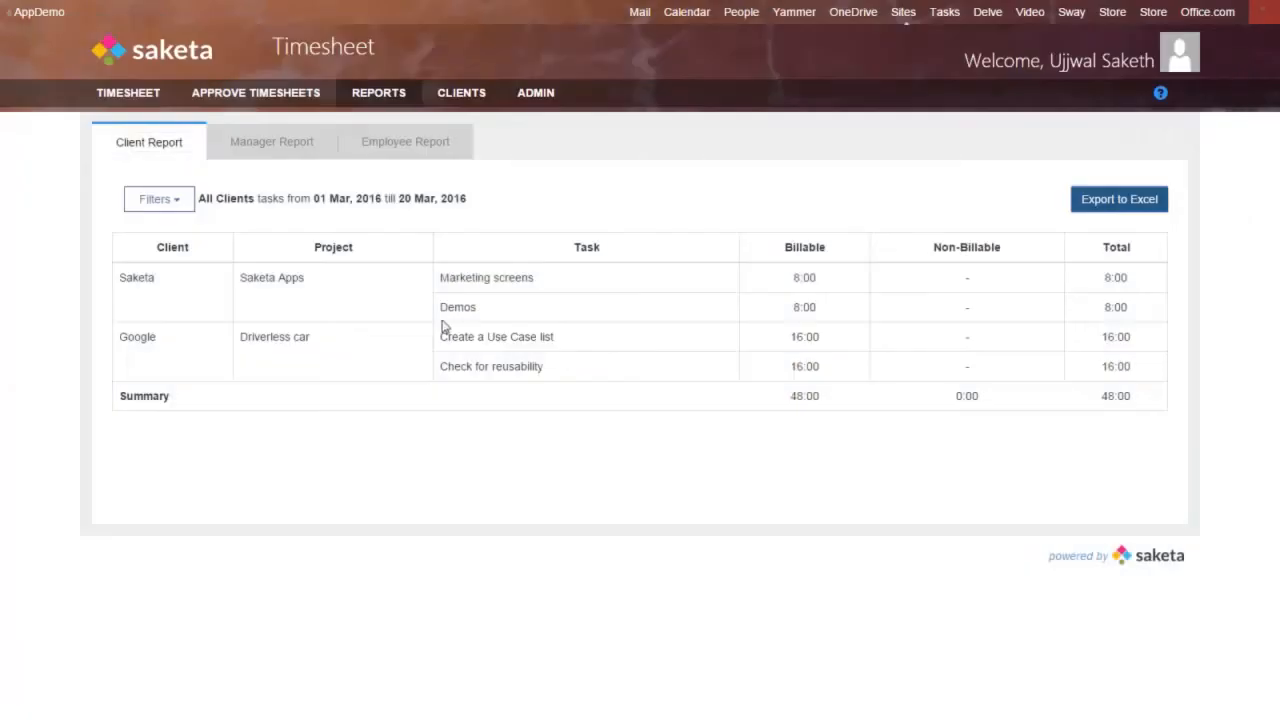
Step: View the manager report and open the employee report
{"action": "left_click", "coordinate": [270, 141]}
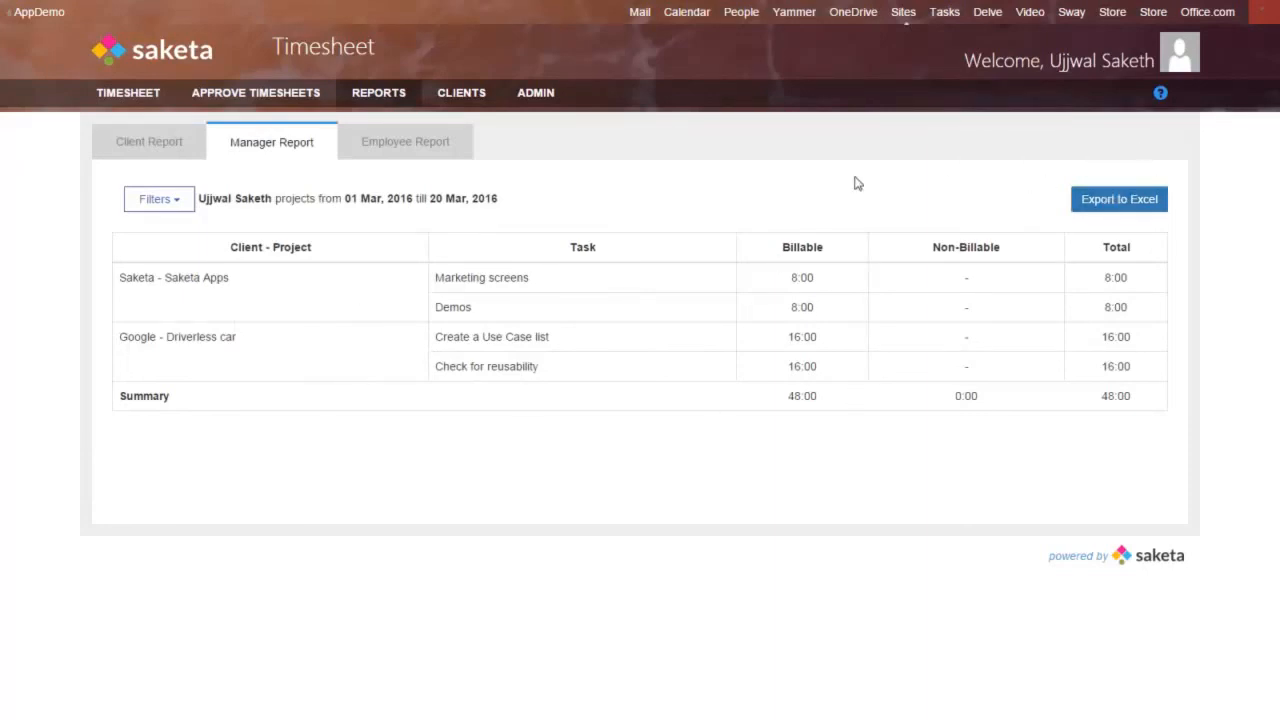
{"action": "left_click", "coordinate": [429, 146]}
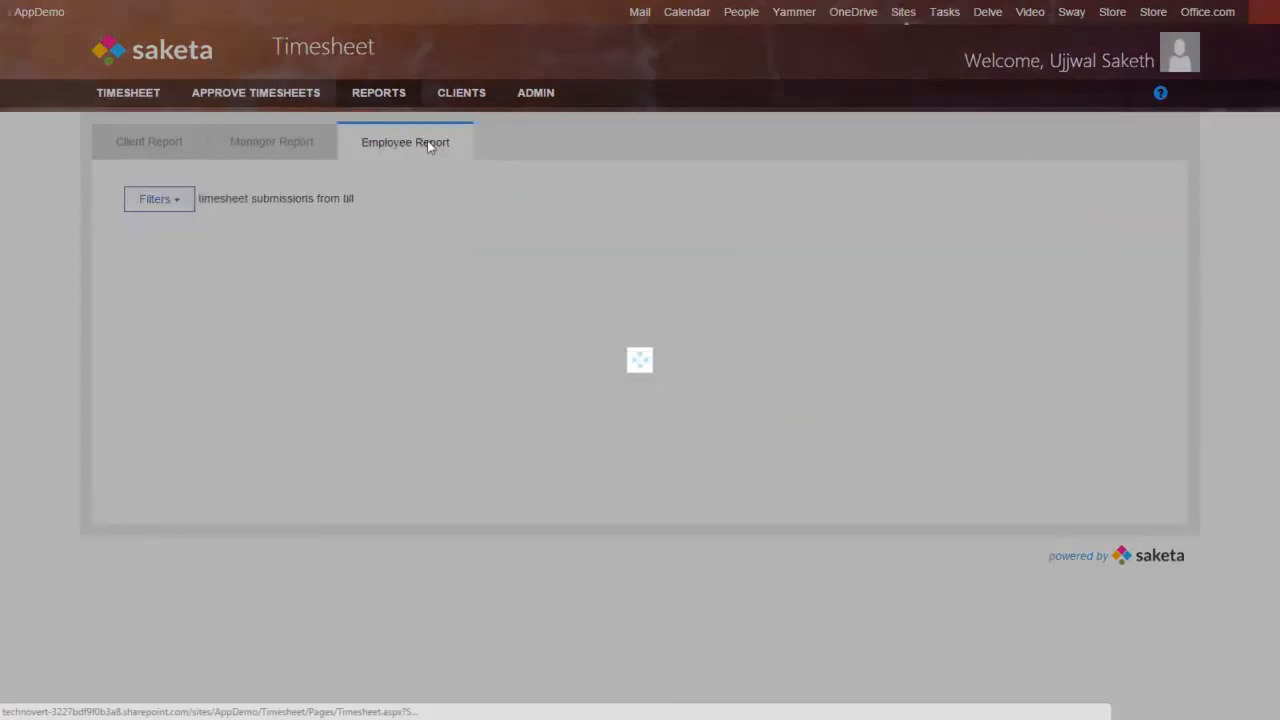